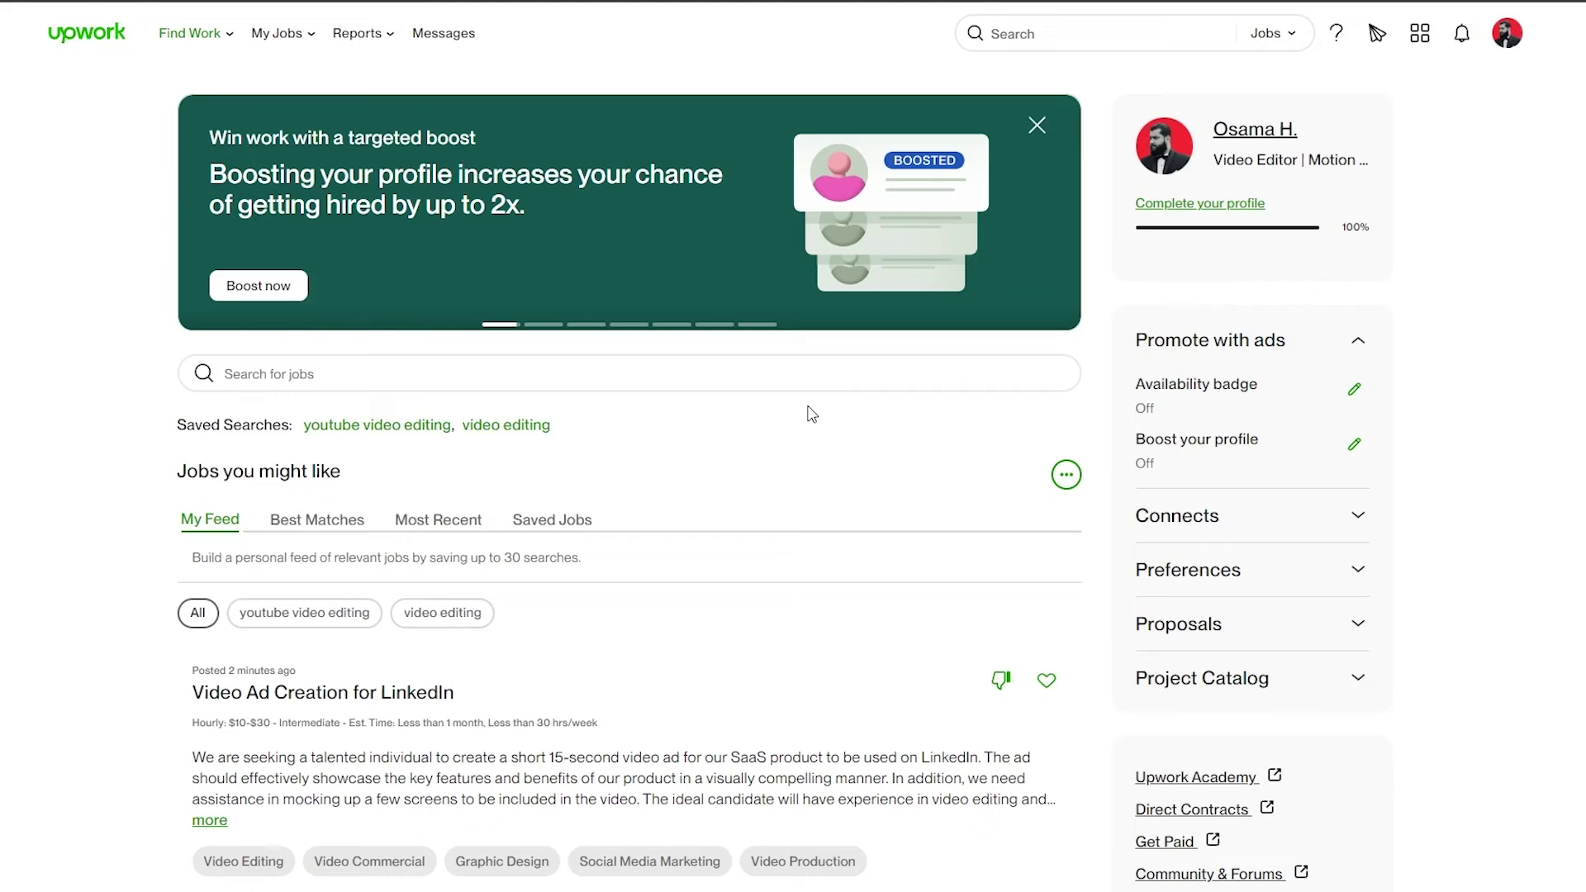
Step: Open the freelancer profile page and scroll down to its Portfolio section
{"action": "scroll", "coordinate": [812, 414], "scroll_direction": "down", "scroll_amount": 7}
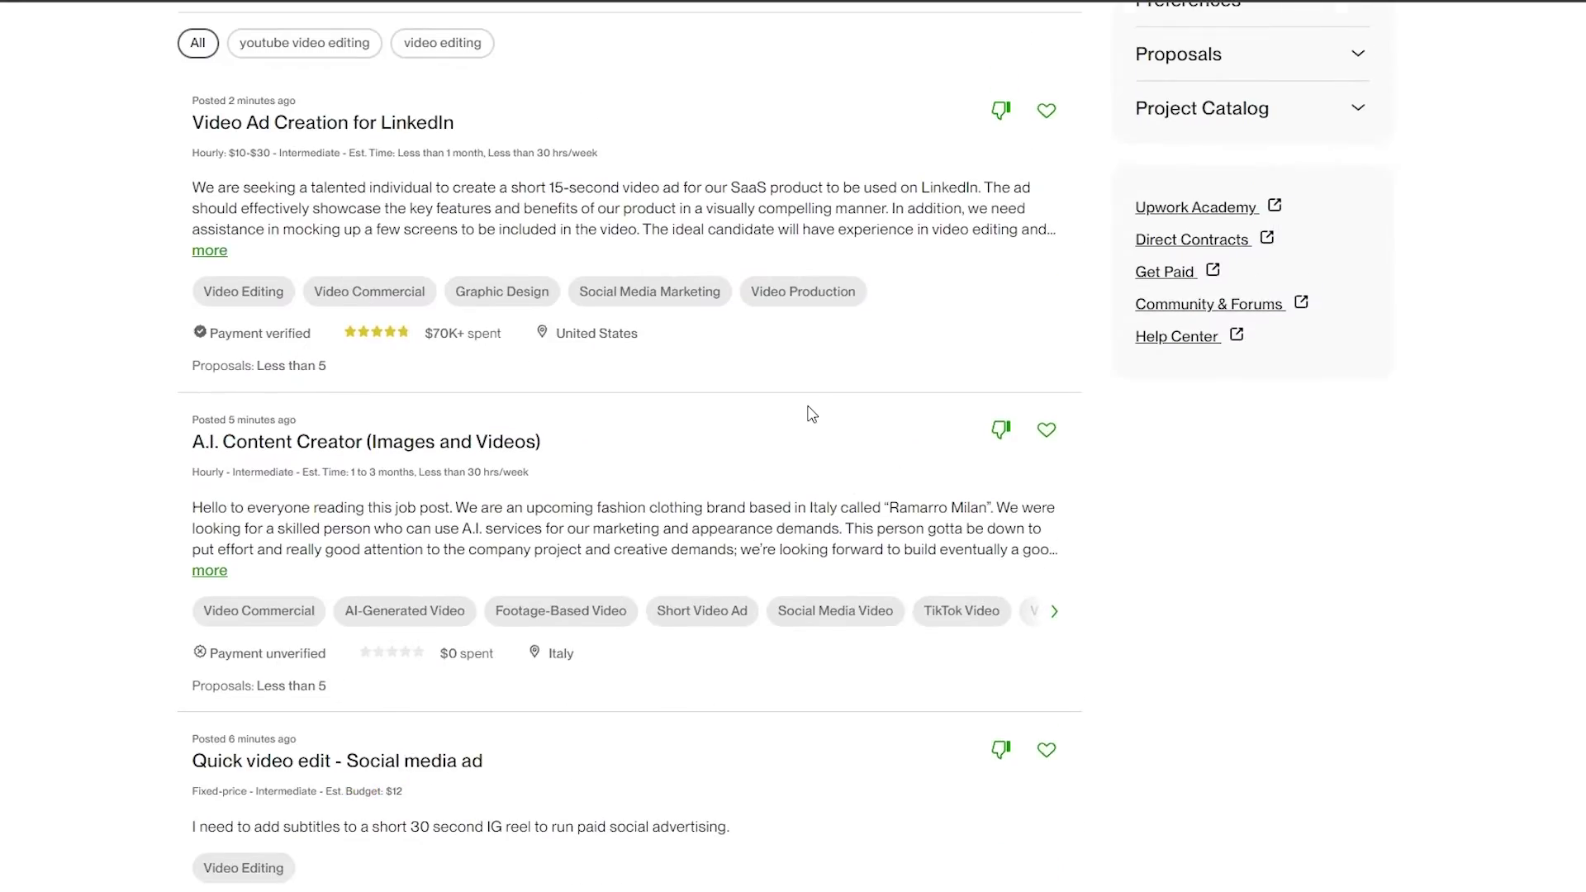
{"action": "scroll", "coordinate": [812, 414], "scroll_direction": "up", "scroll_amount": 7}
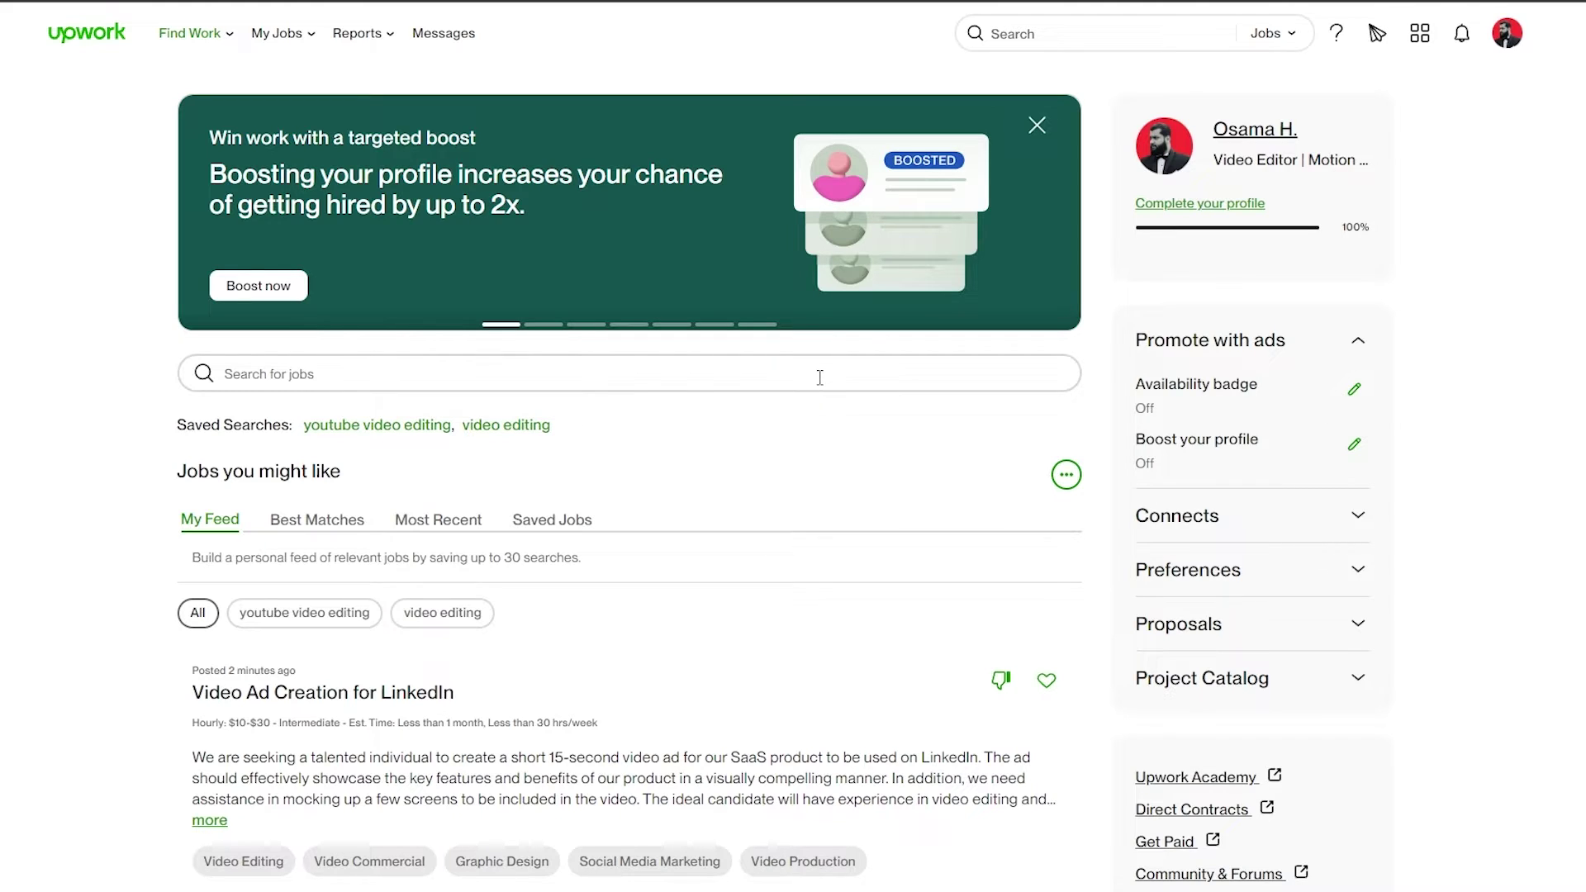
{"action": "left_click", "coordinate": [1206, 216]}
{"action": "scroll", "coordinate": [62, 374], "scroll_direction": "down", "scroll_amount": 5}
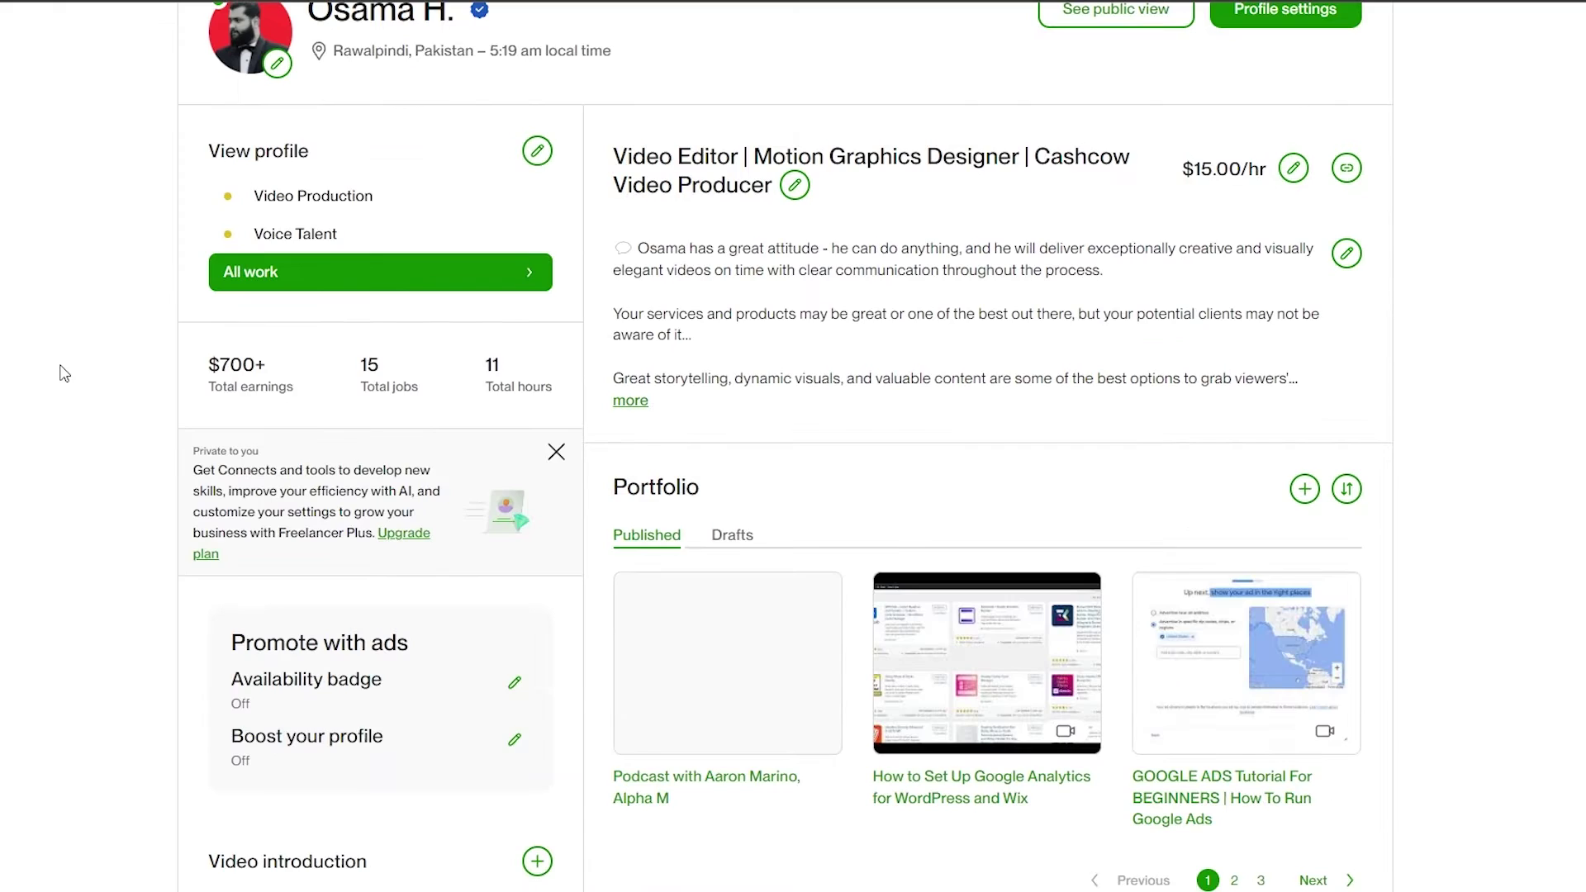
{"action": "scroll", "coordinate": [62, 373], "scroll_direction": "down", "scroll_amount": 5}
{"action": "scroll", "coordinate": [996, 225], "scroll_direction": "up", "scroll_amount": 2}
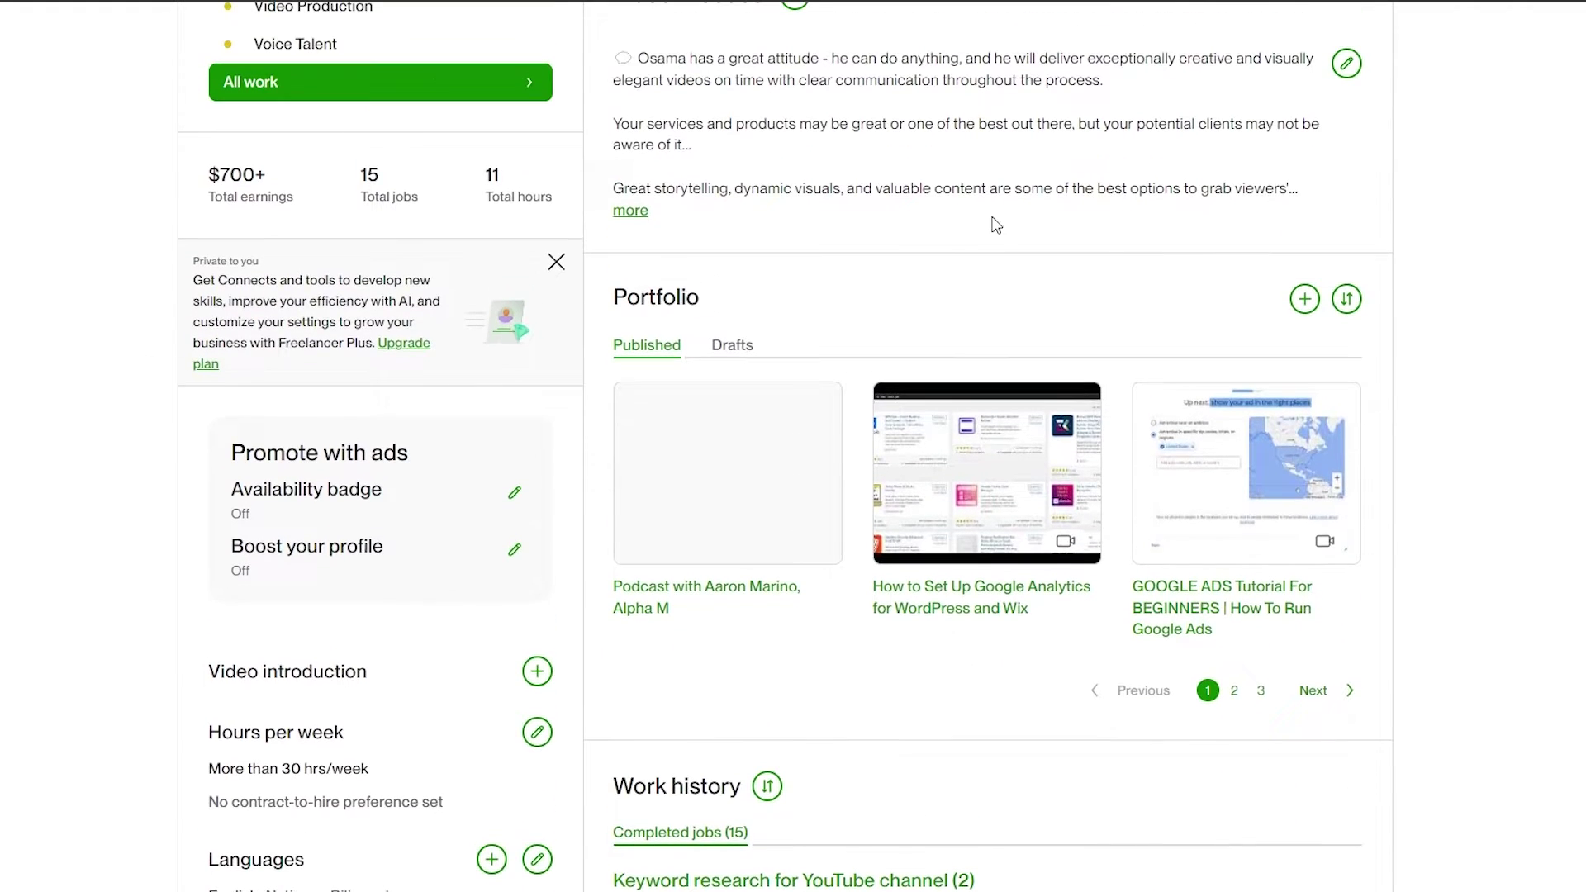
Step: Confirm the Portfolio Drafts tab is empty, then page through published pages 1, 2 and 3
{"action": "left_click", "coordinate": [724, 357]}
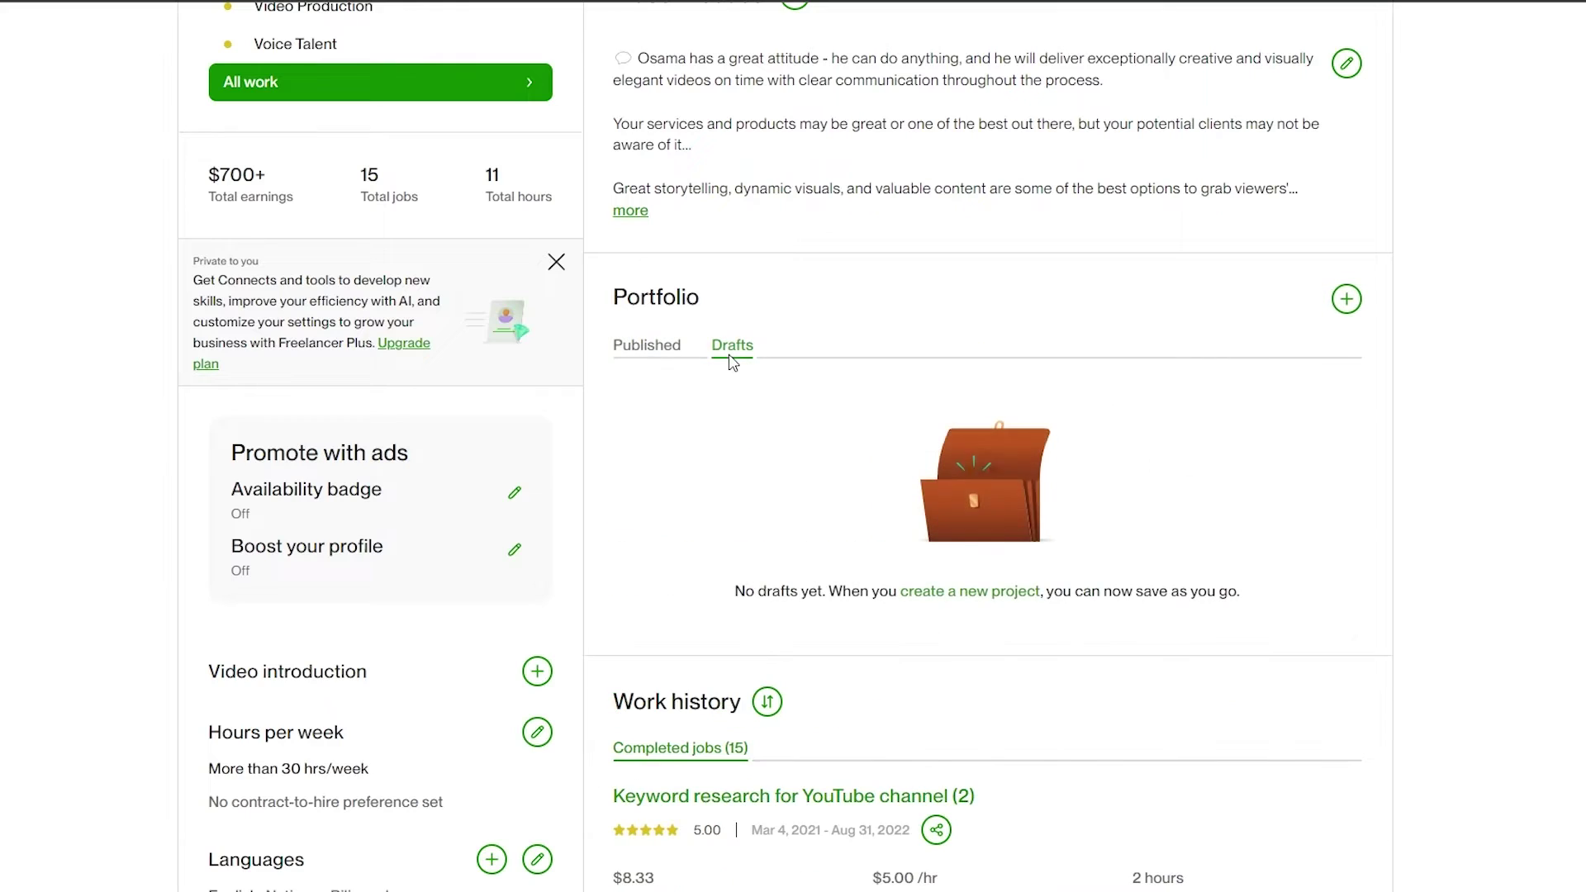
{"action": "left_click", "coordinate": [673, 359]}
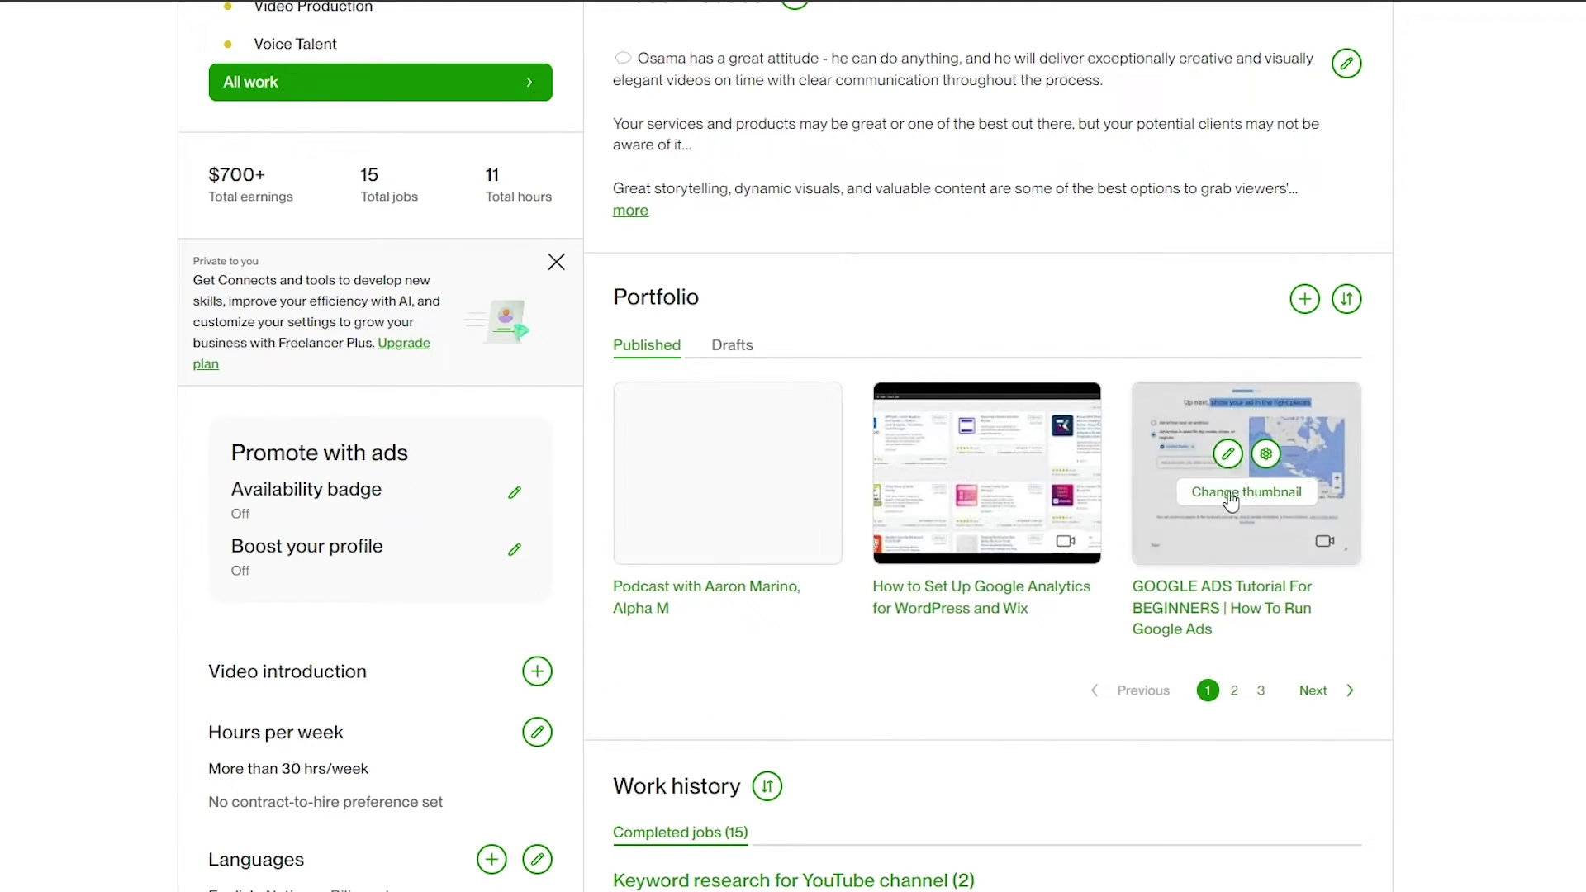
{"action": "left_click", "coordinate": [1234, 690]}
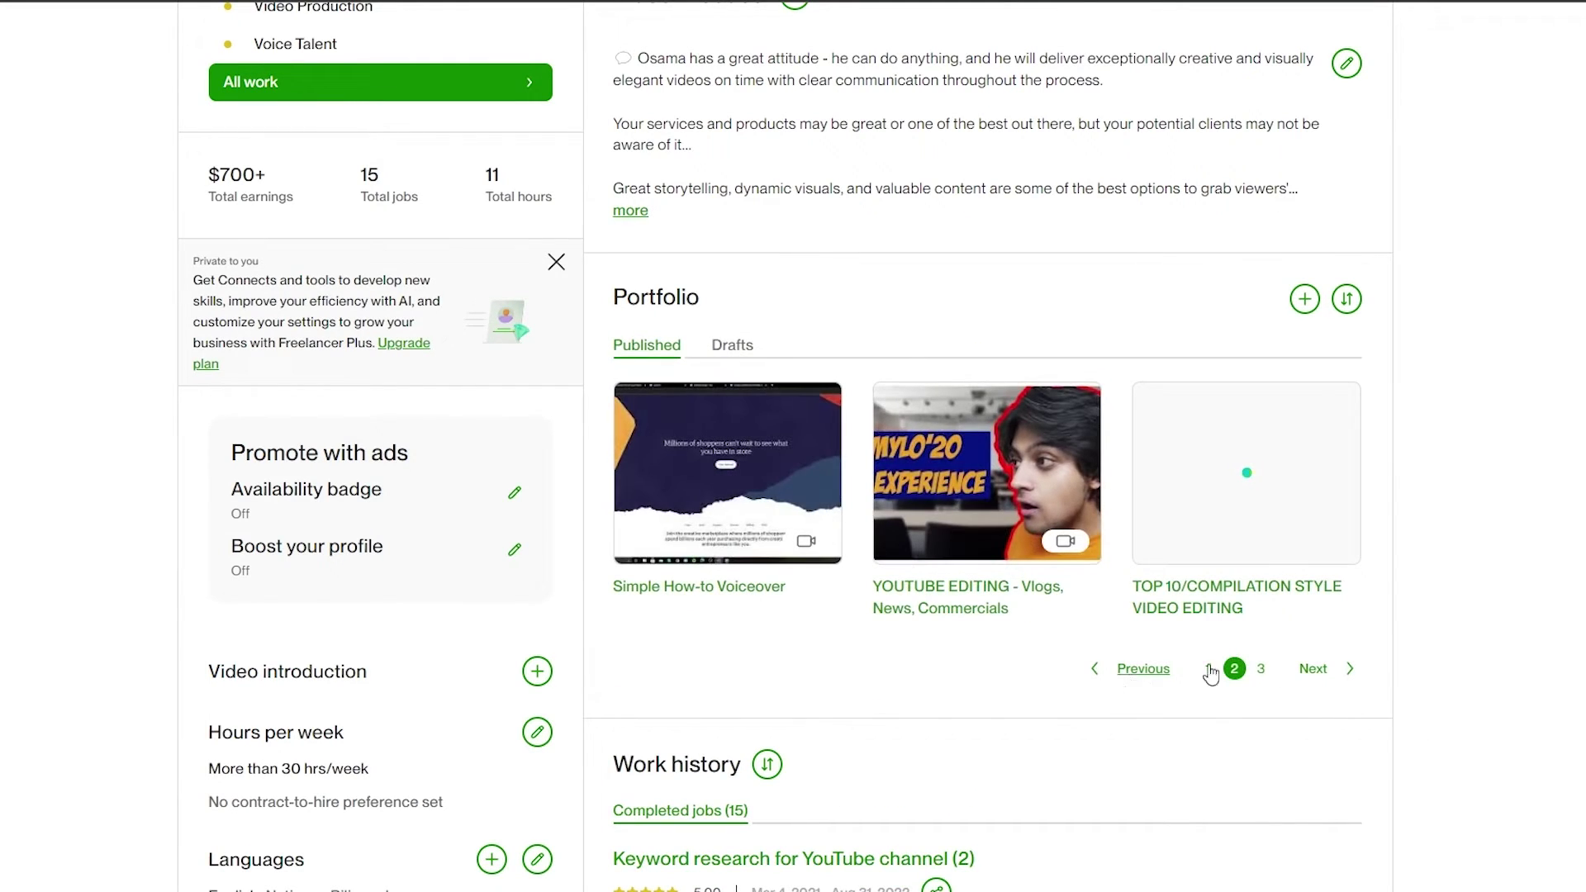
{"action": "left_click", "coordinate": [1261, 668]}
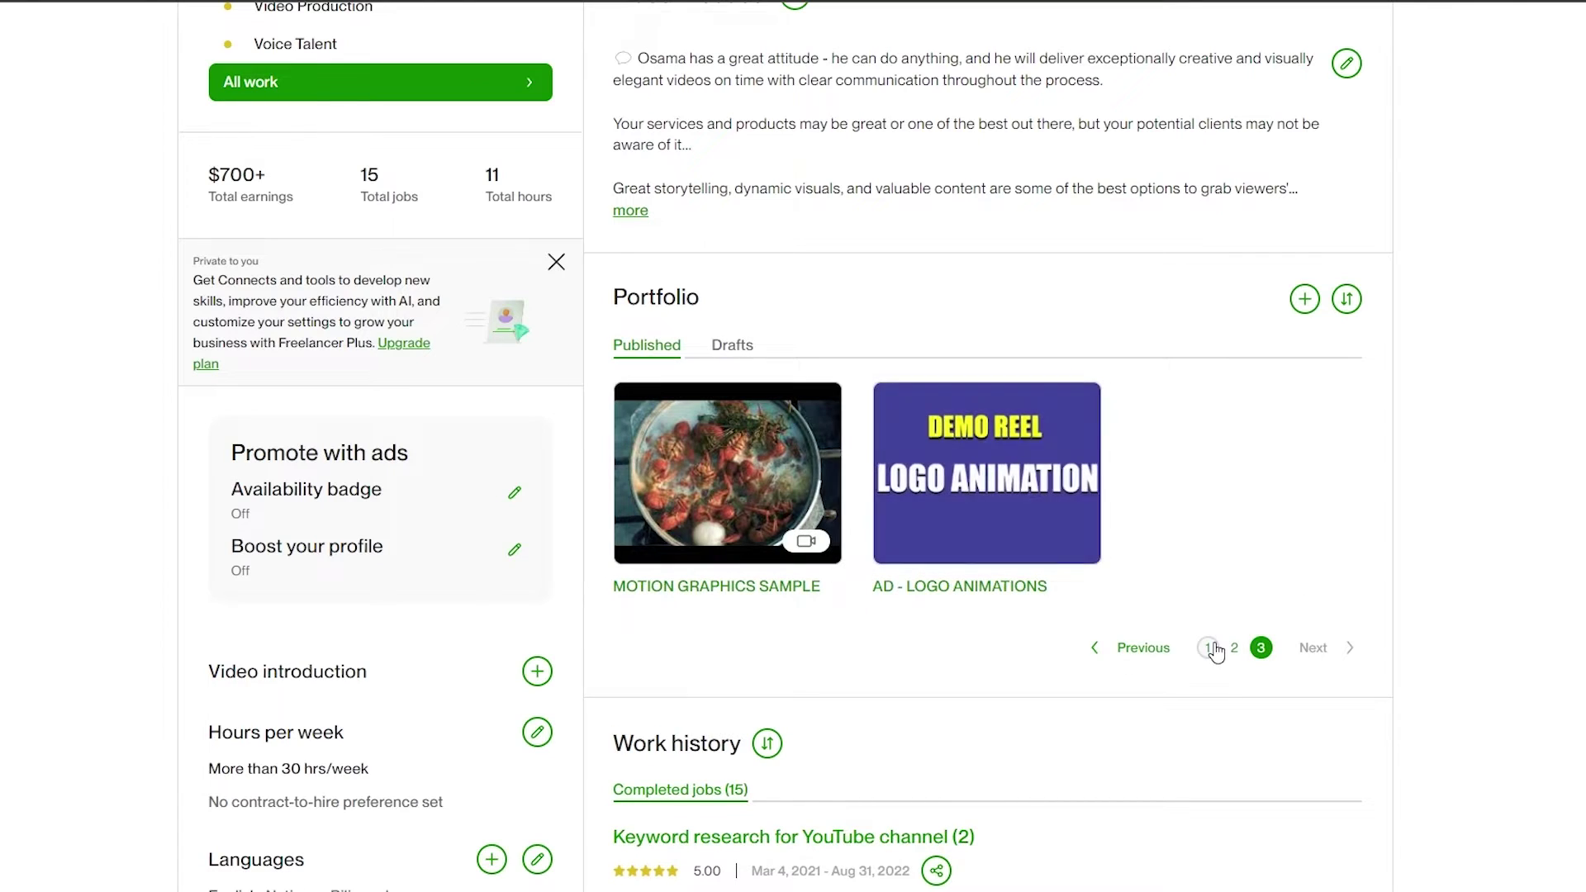
{"action": "left_click", "coordinate": [1208, 649]}
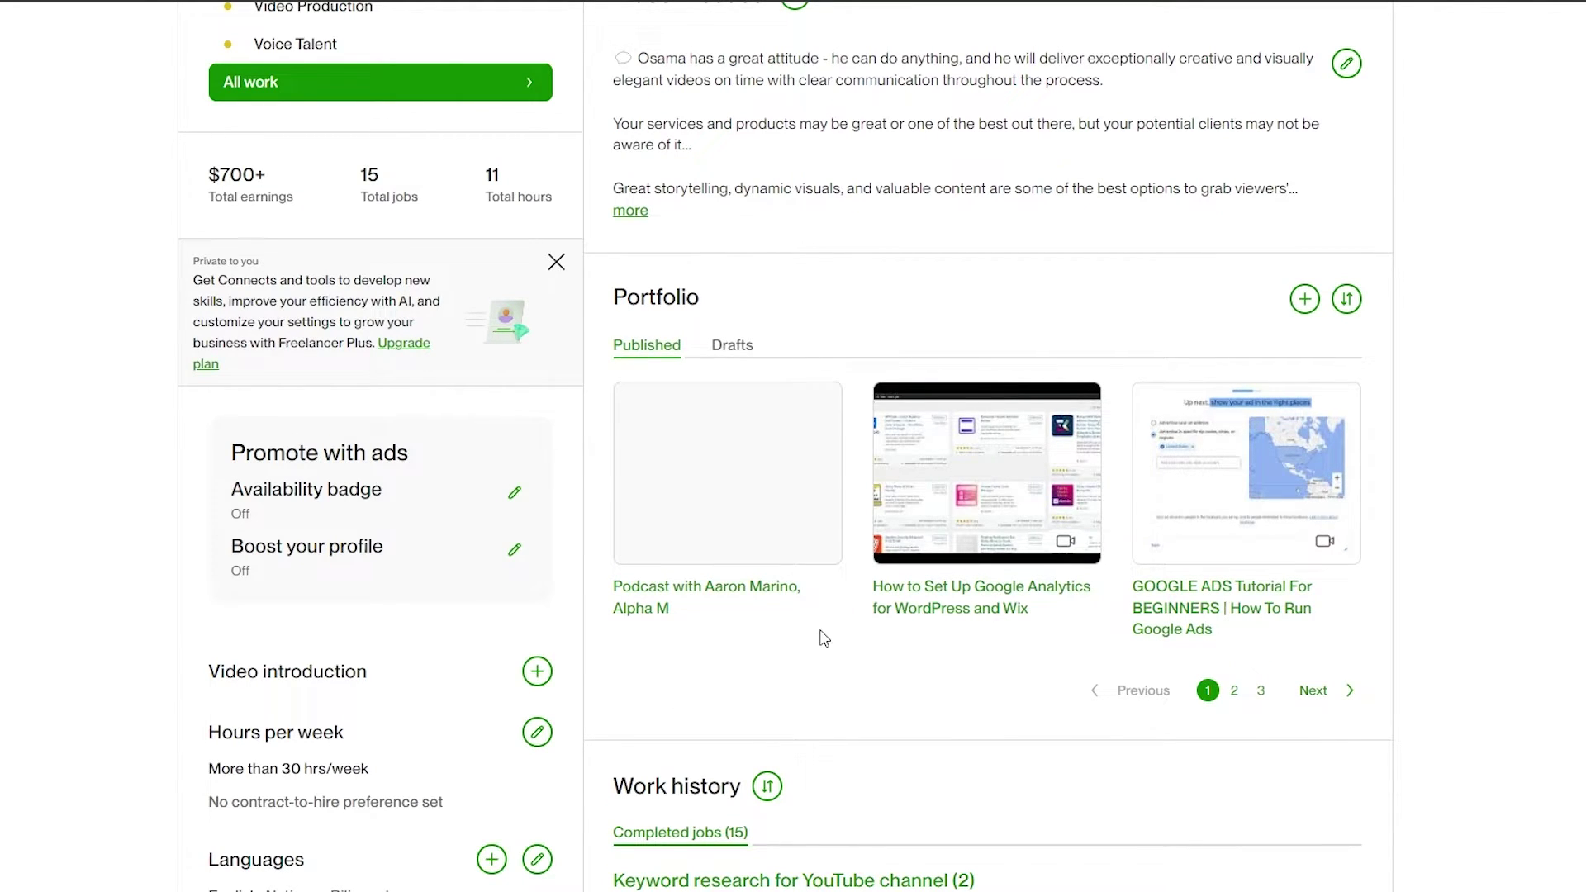
{"action": "scroll", "coordinate": [824, 638], "scroll_direction": "down", "scroll_amount": 4}
{"action": "scroll", "coordinate": [822, 637], "scroll_direction": "up", "scroll_amount": 4}
{"action": "mouse_move", "coordinate": [814, 606]}
{"action": "scroll", "coordinate": [1369, 390], "scroll_direction": "up", "scroll_amount": 7}
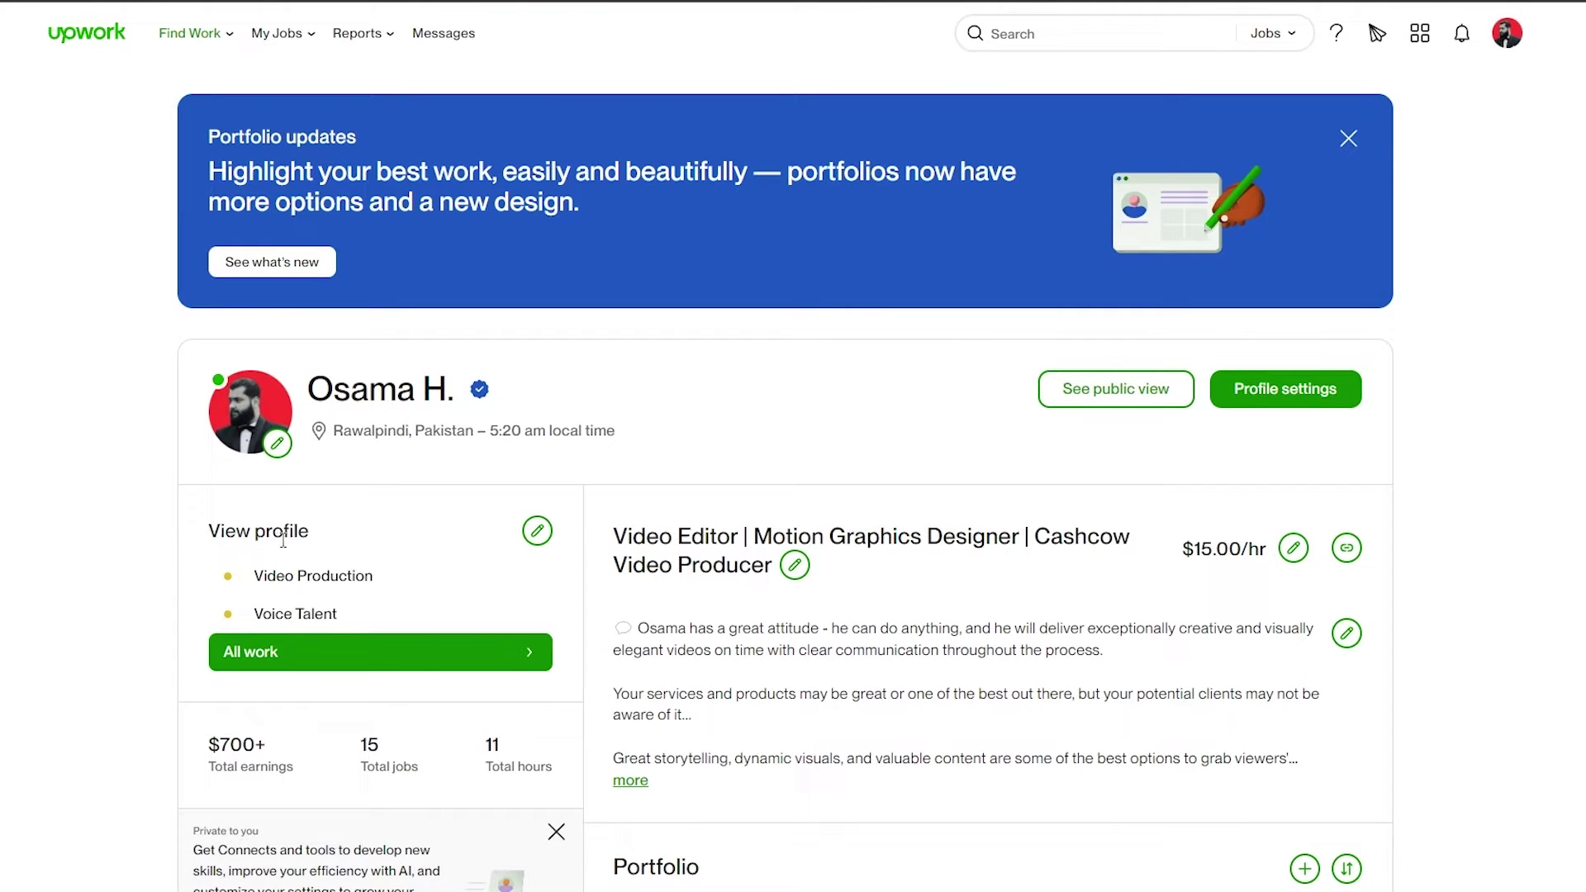
{"action": "scroll", "coordinate": [354, 517], "scroll_direction": "down", "scroll_amount": 5}
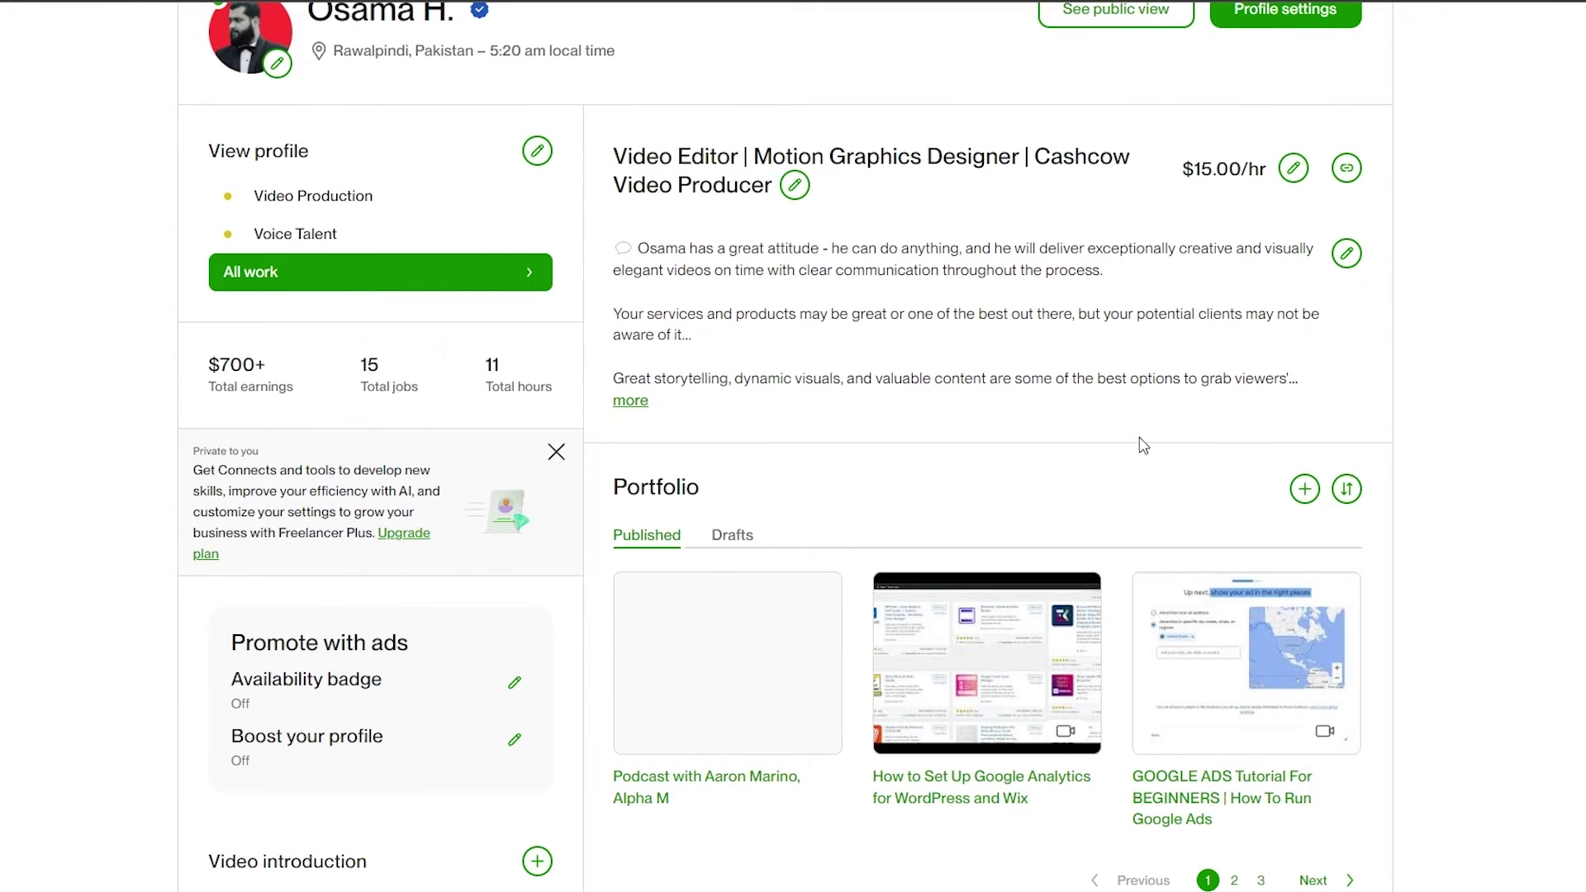
Step: Start a new portfolio project and step through its empty title, role, description, skills and job fields
{"action": "left_click", "coordinate": [1307, 490]}
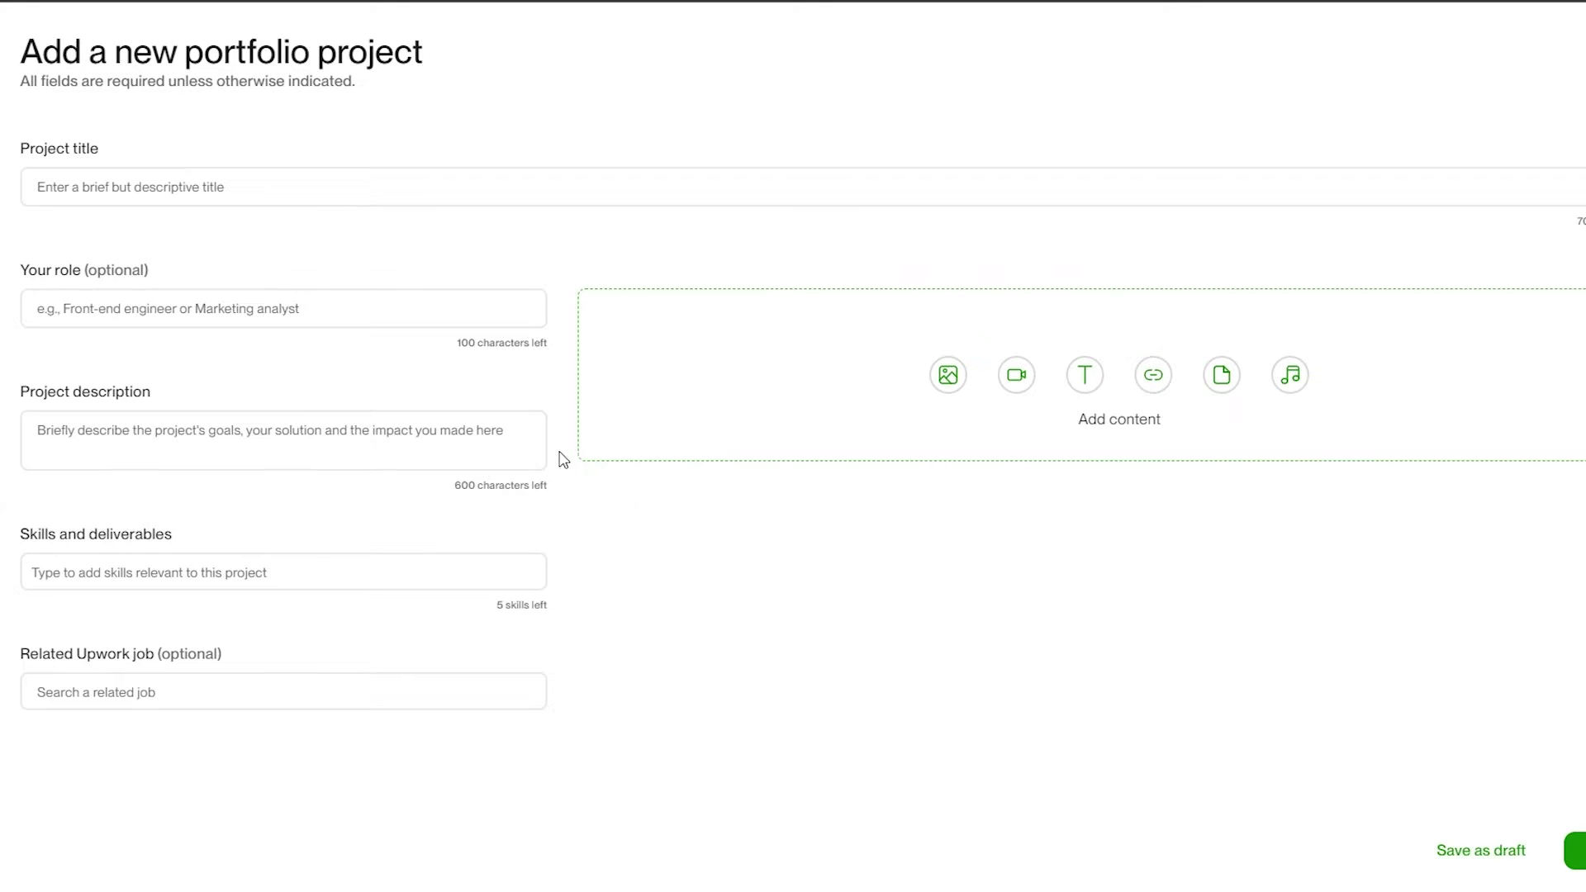
{"action": "left_click_drag", "start_coordinate": [18, 149], "coordinate": [104, 150]}
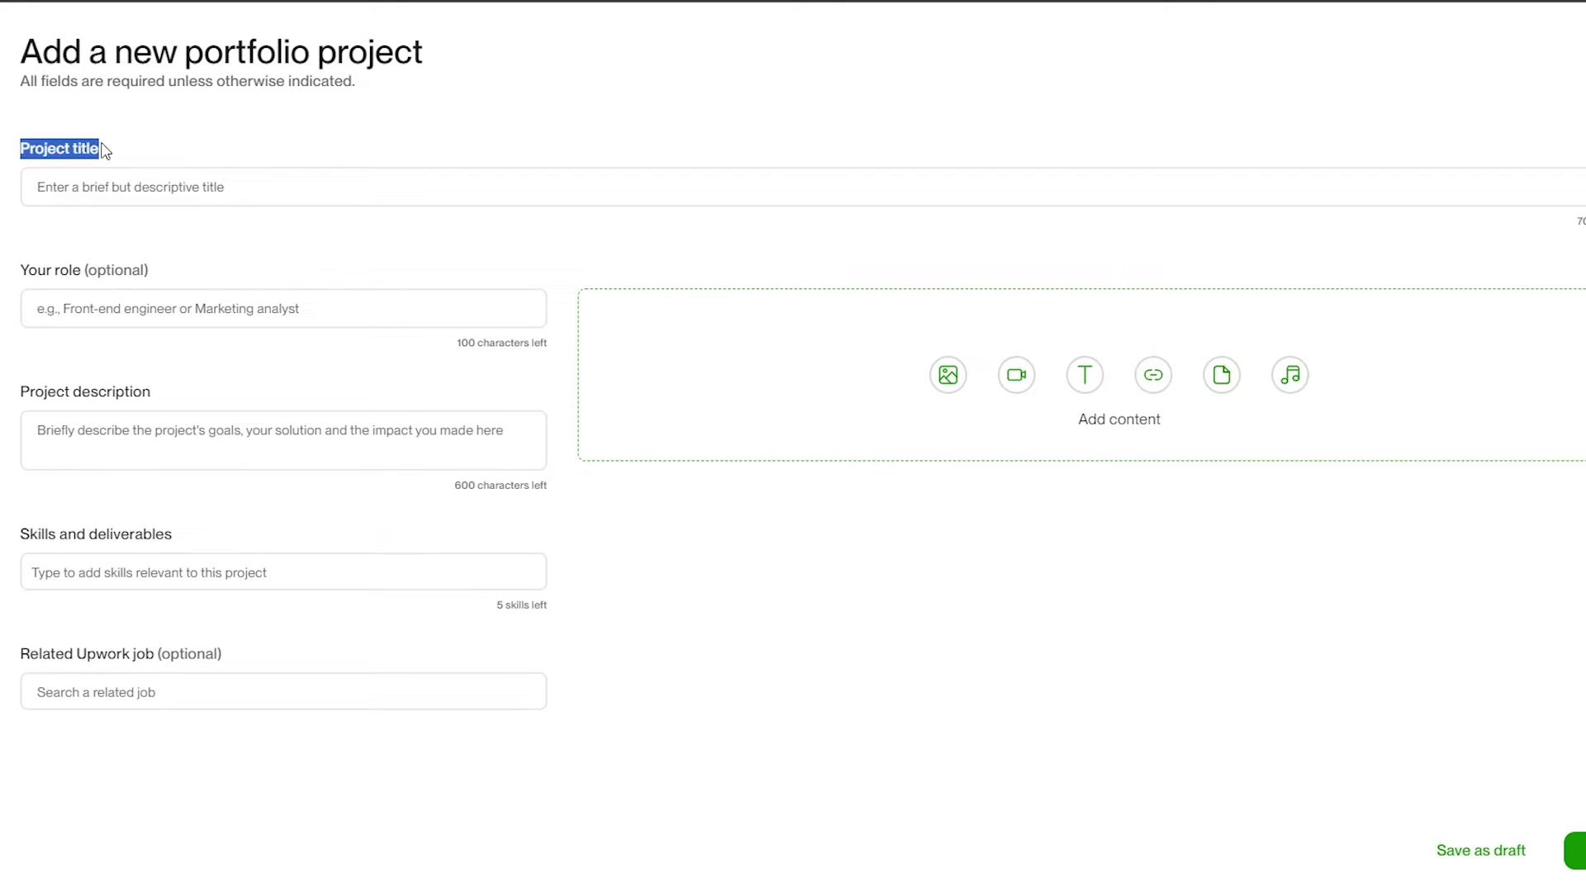
{"action": "left_click", "coordinate": [191, 183]}
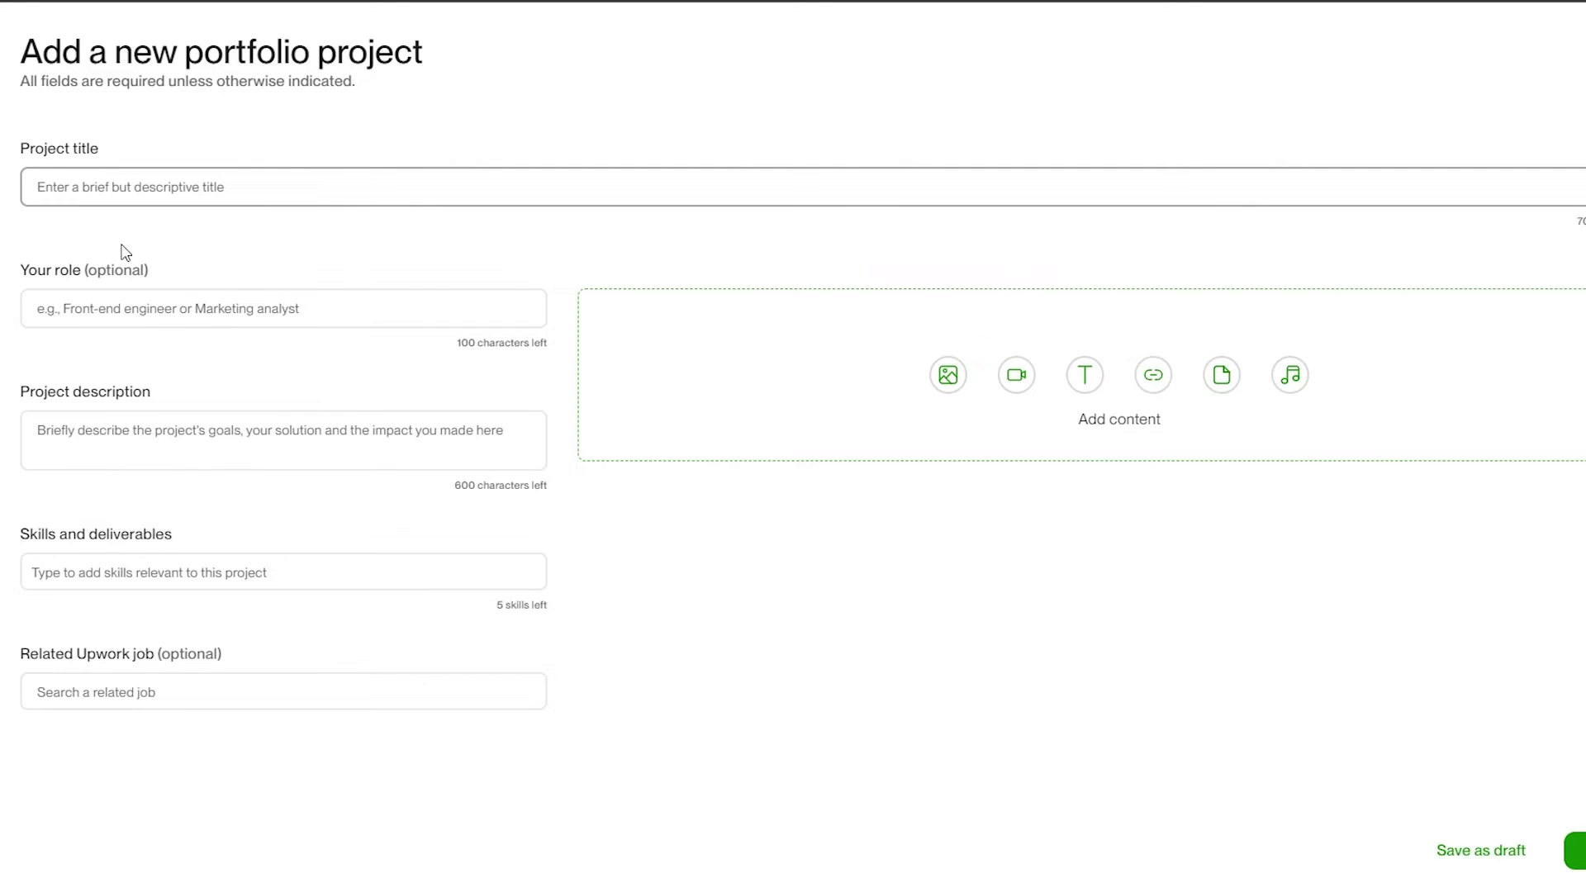
{"action": "left_click", "coordinate": [98, 292]}
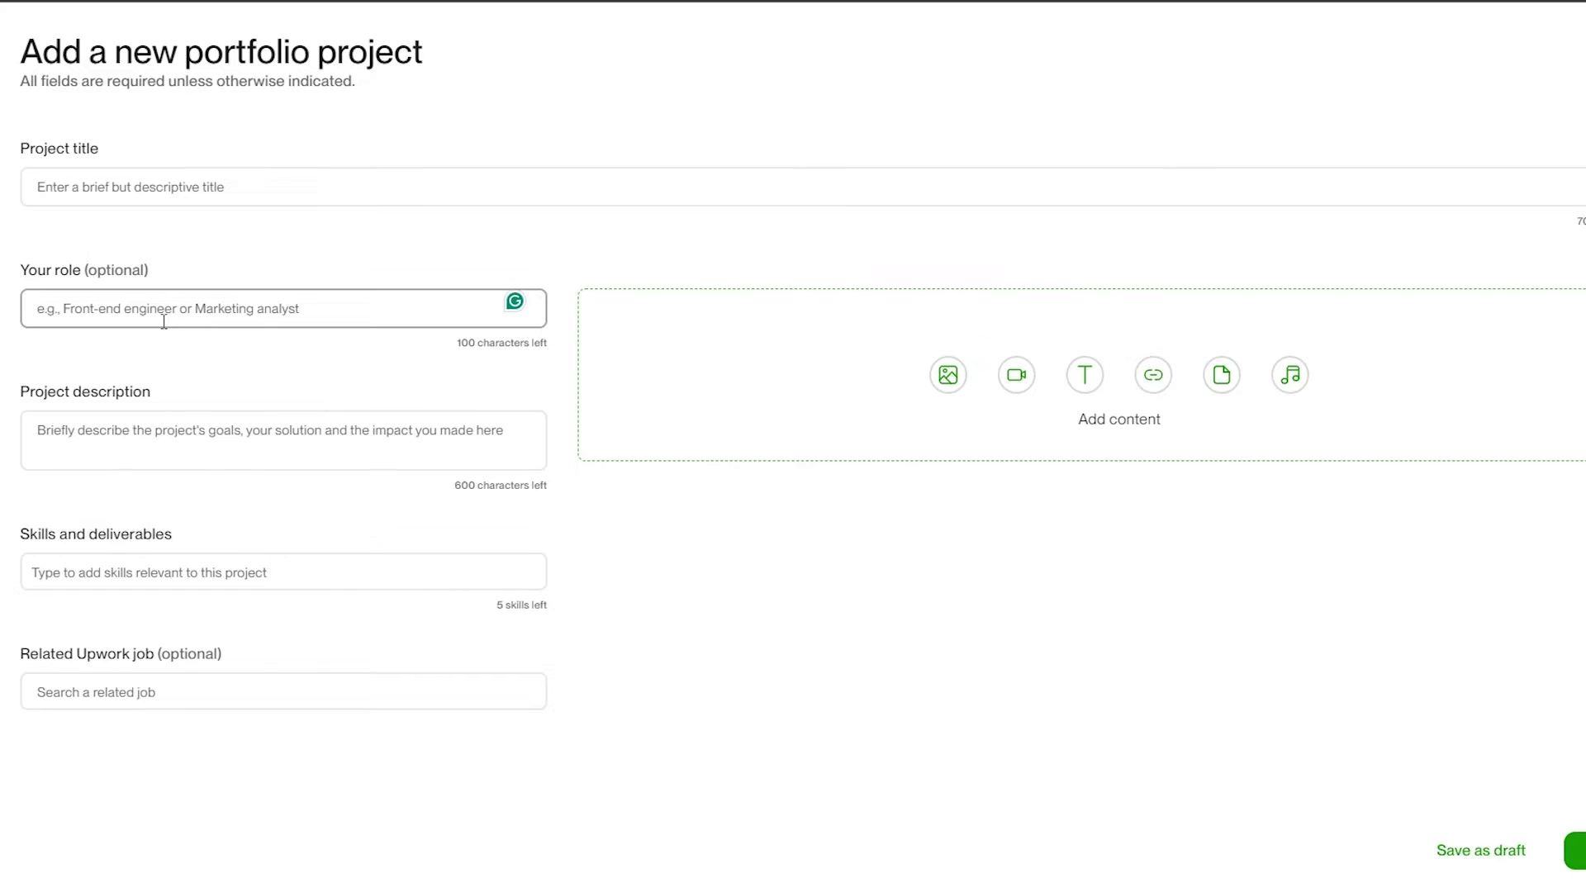
{"action": "left_click", "coordinate": [184, 432]}
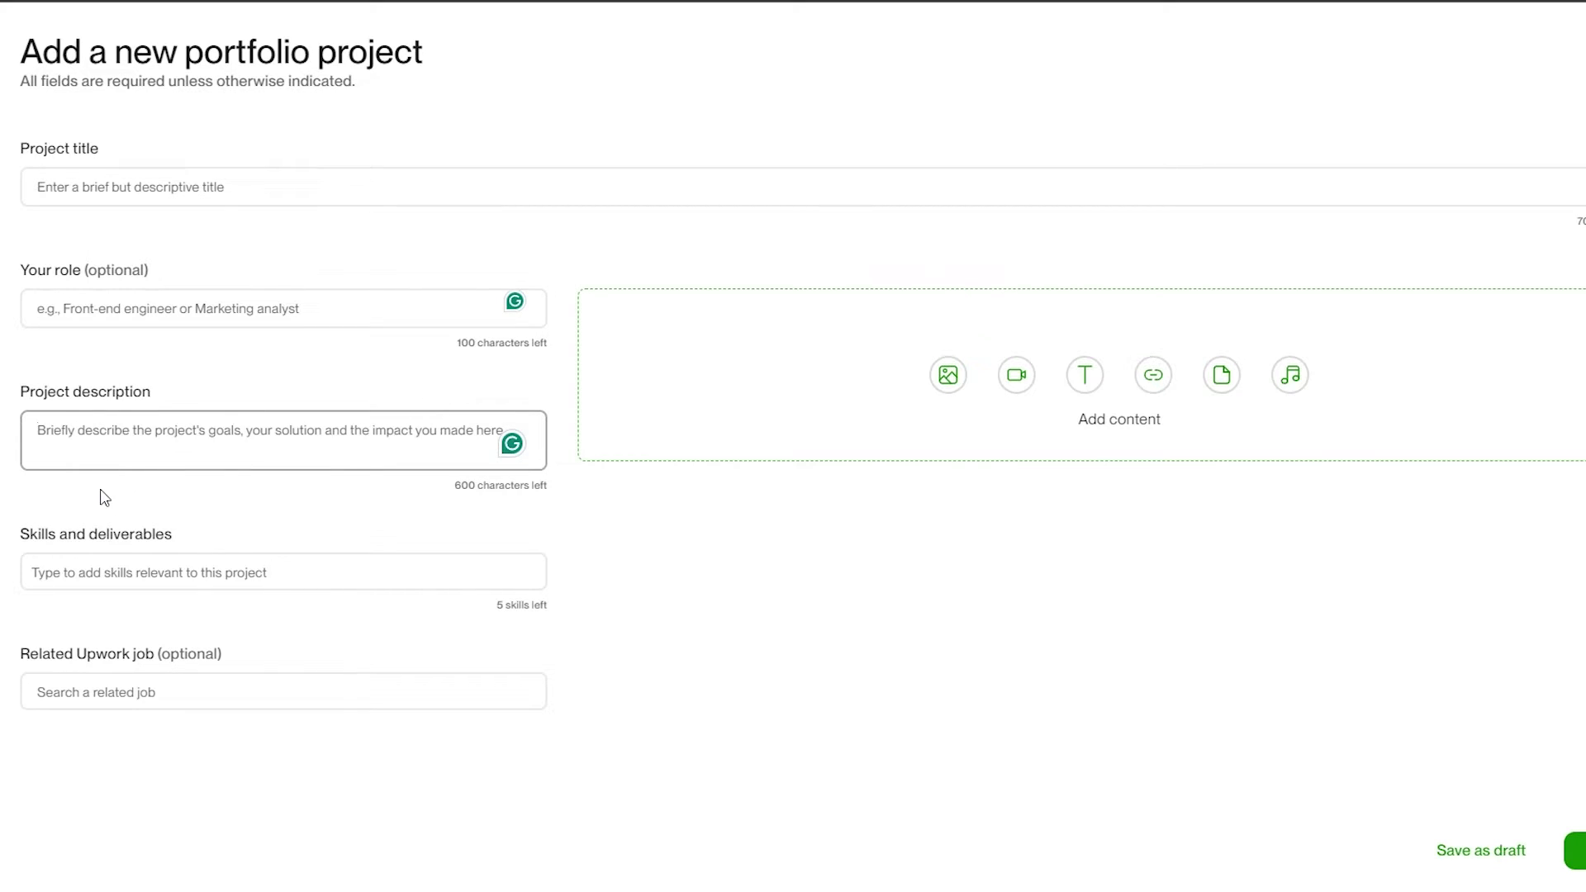
{"action": "left_click", "coordinate": [151, 578]}
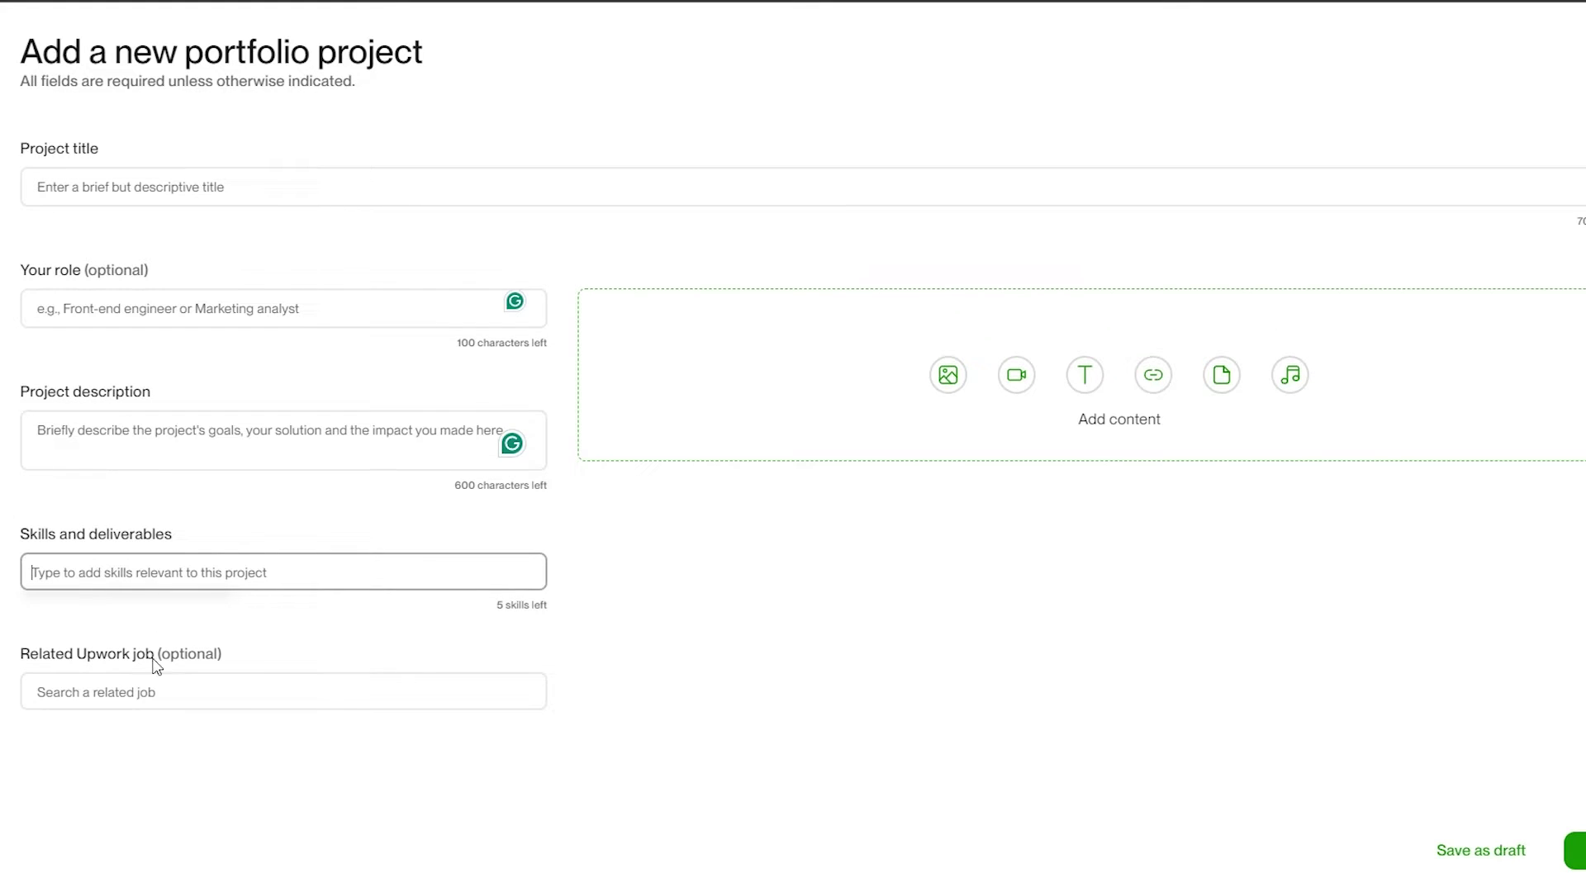
{"action": "left_click", "coordinate": [166, 692]}
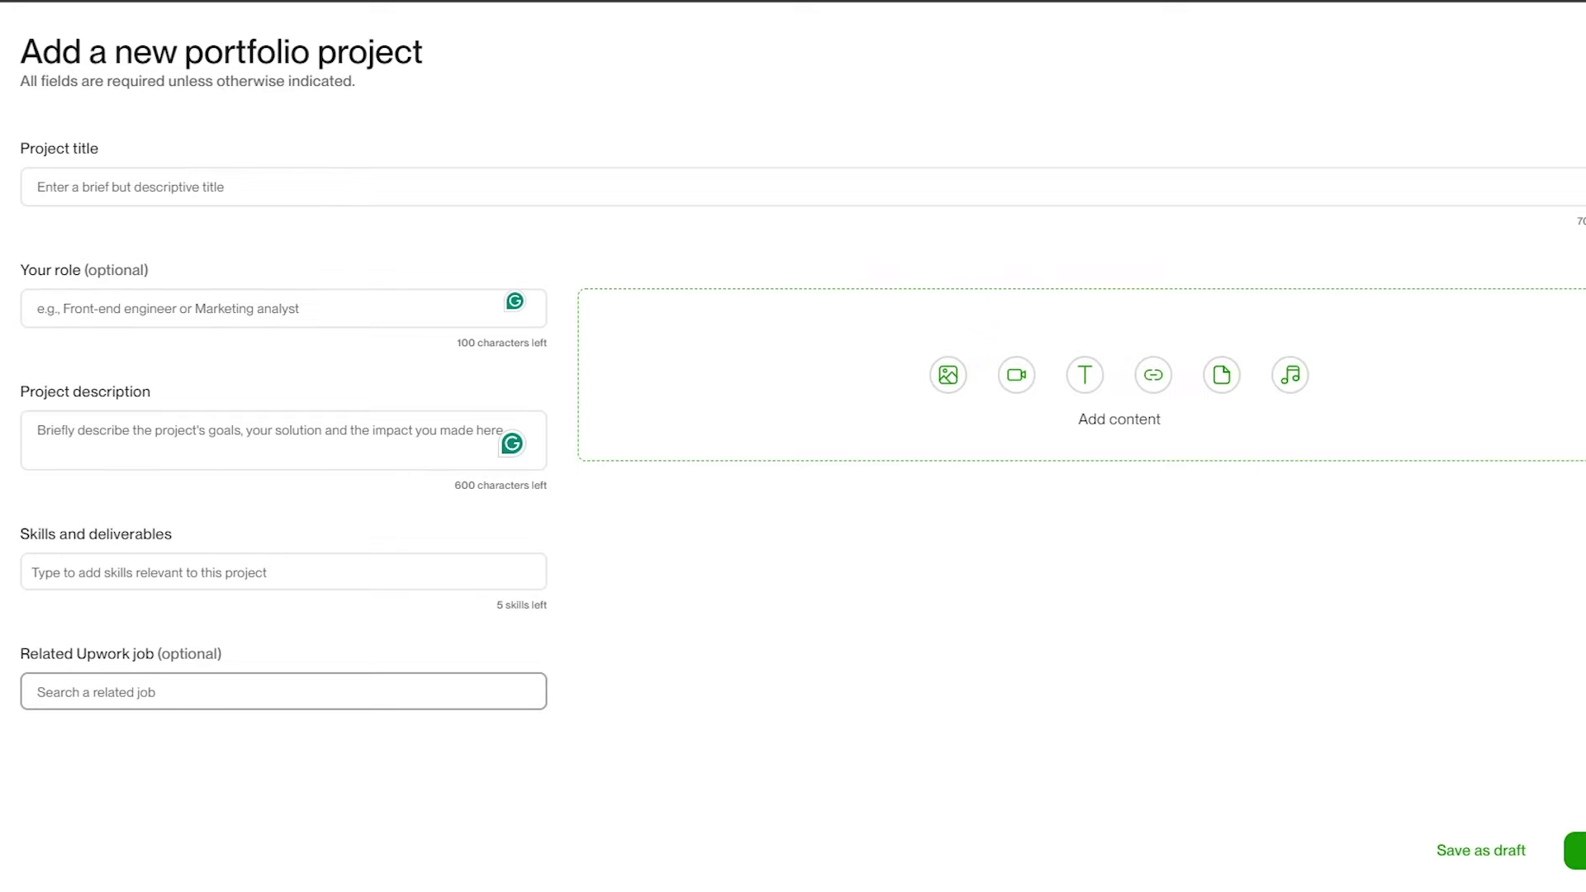
Step: Enter title 'How to Use Fiverr For Beginners' and role 'The ScreenCASTER', and add a text block
{"action": "left_click", "coordinate": [1574, 851]}
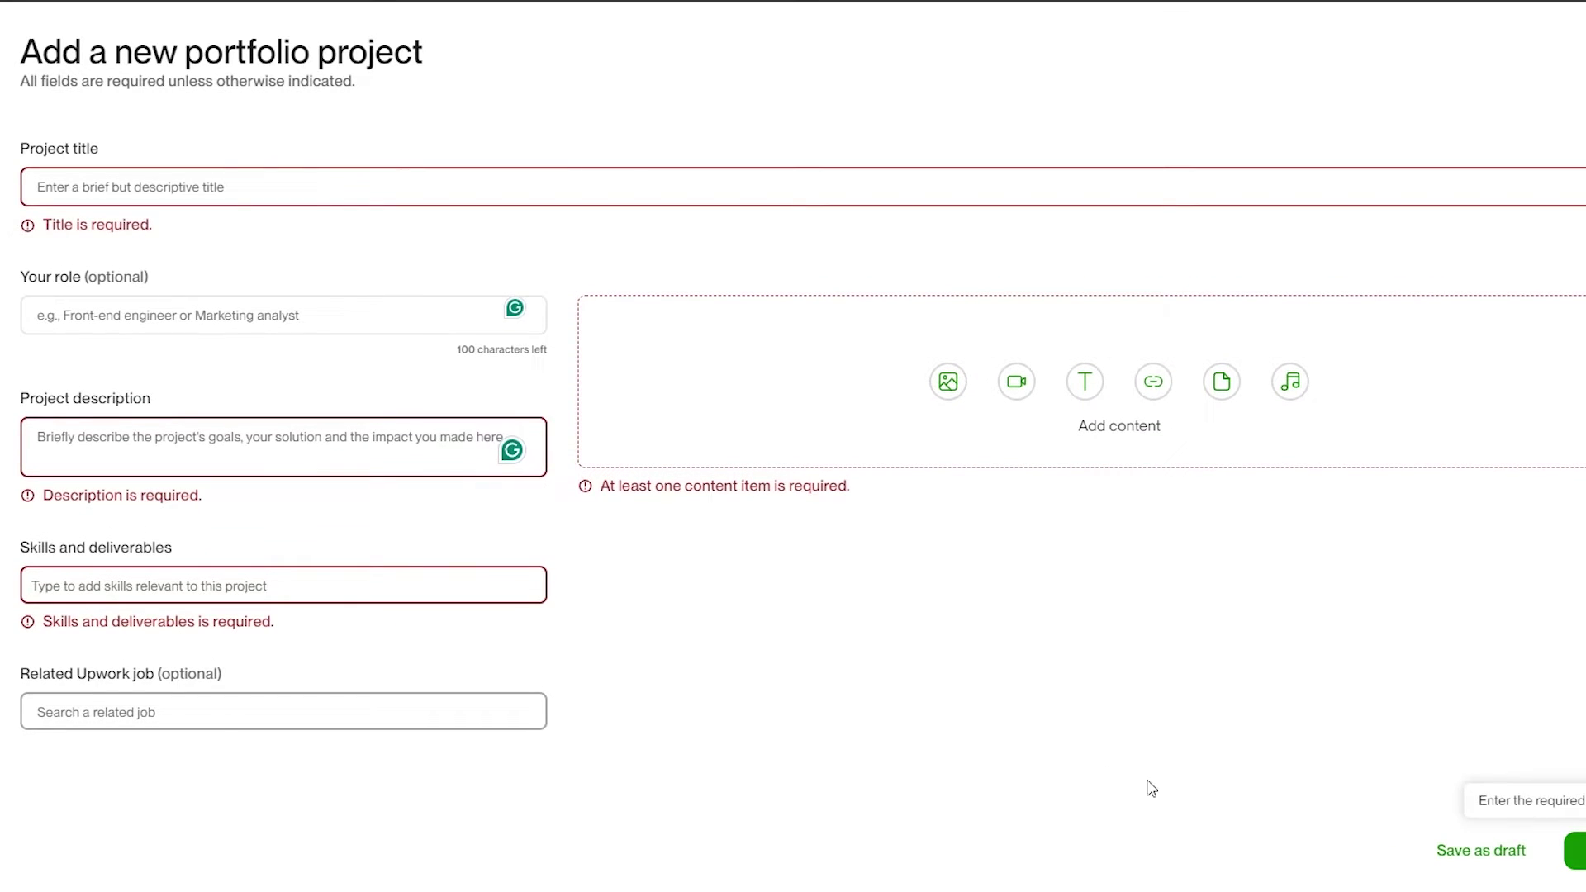
{"action": "left_click", "coordinate": [88, 177]}
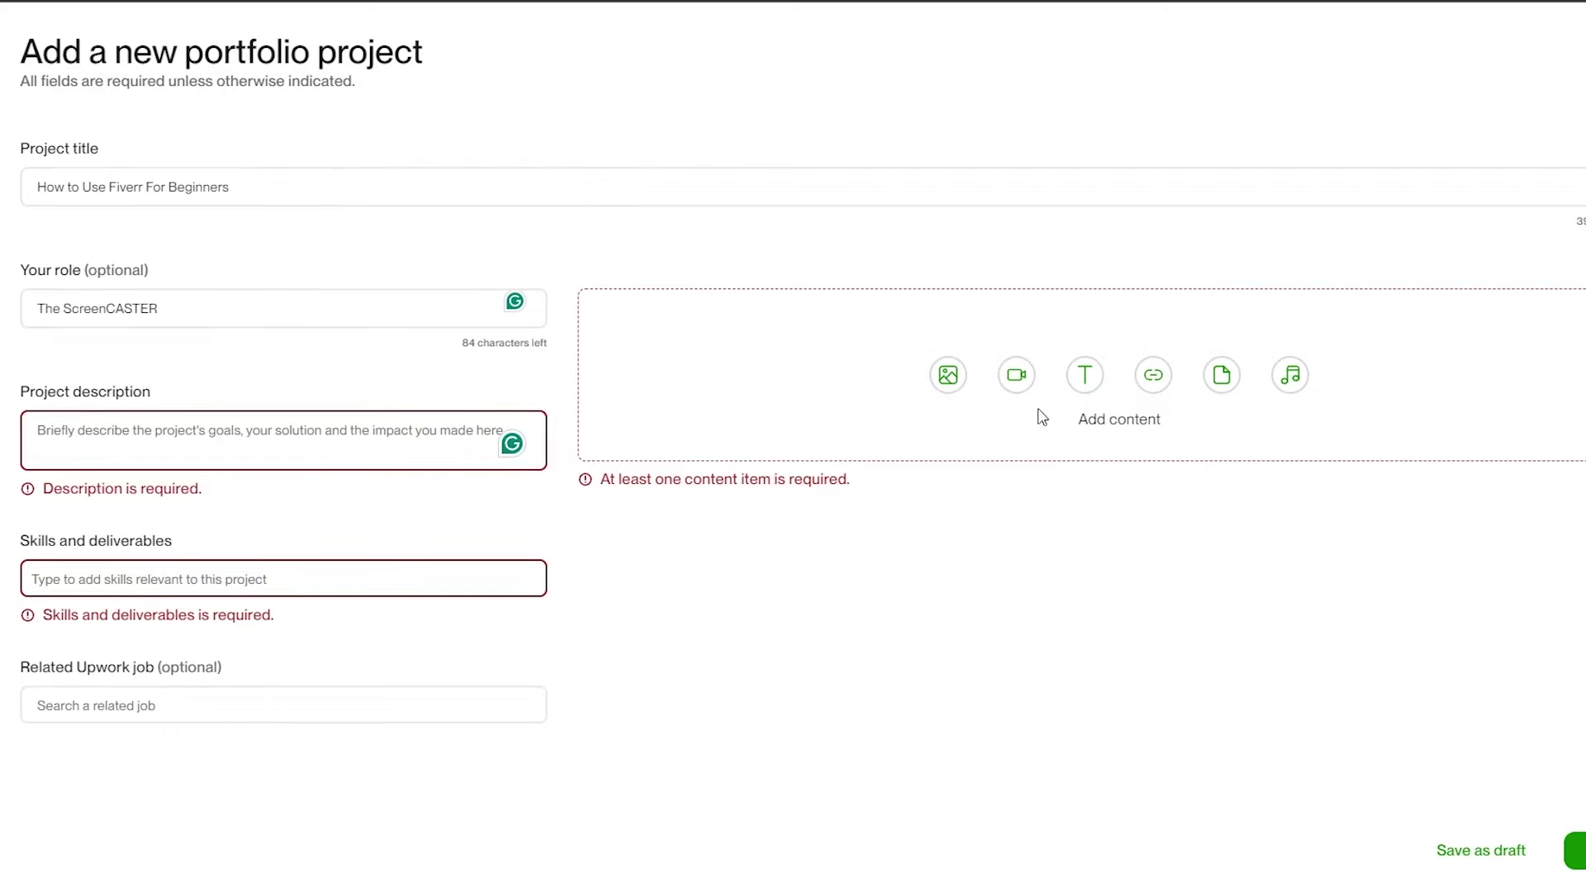
{"action": "left_click", "coordinate": [1084, 381]}
Step: Replace the empty text block with the uploaded How to Use Fiverr For Beginners video
{"action": "left_click", "coordinate": [1574, 272]}
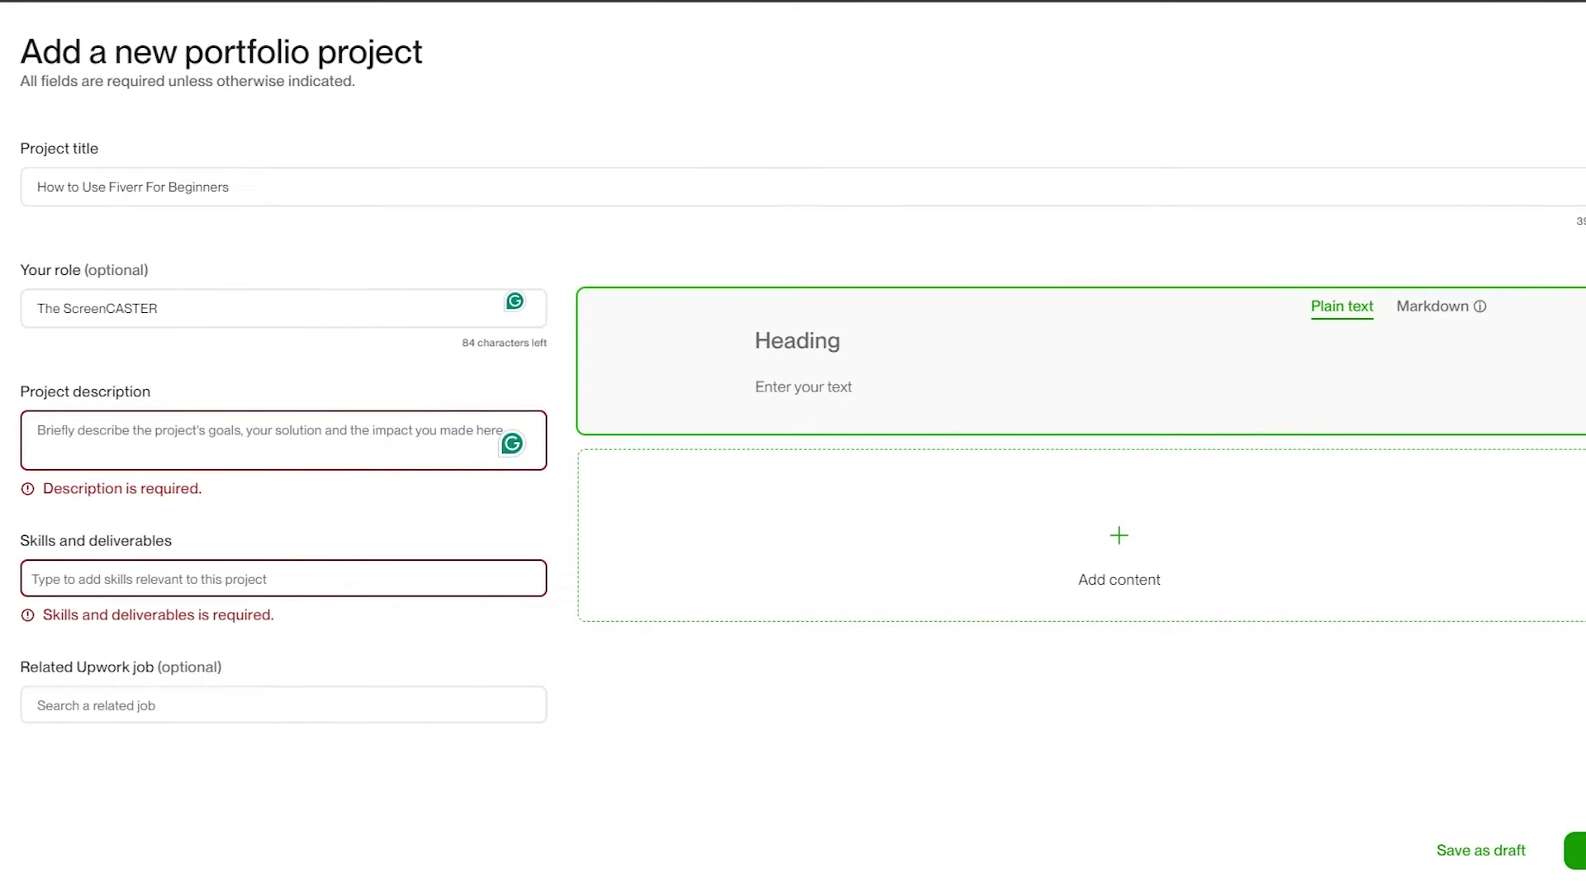
{"action": "left_click", "coordinate": [1010, 376]}
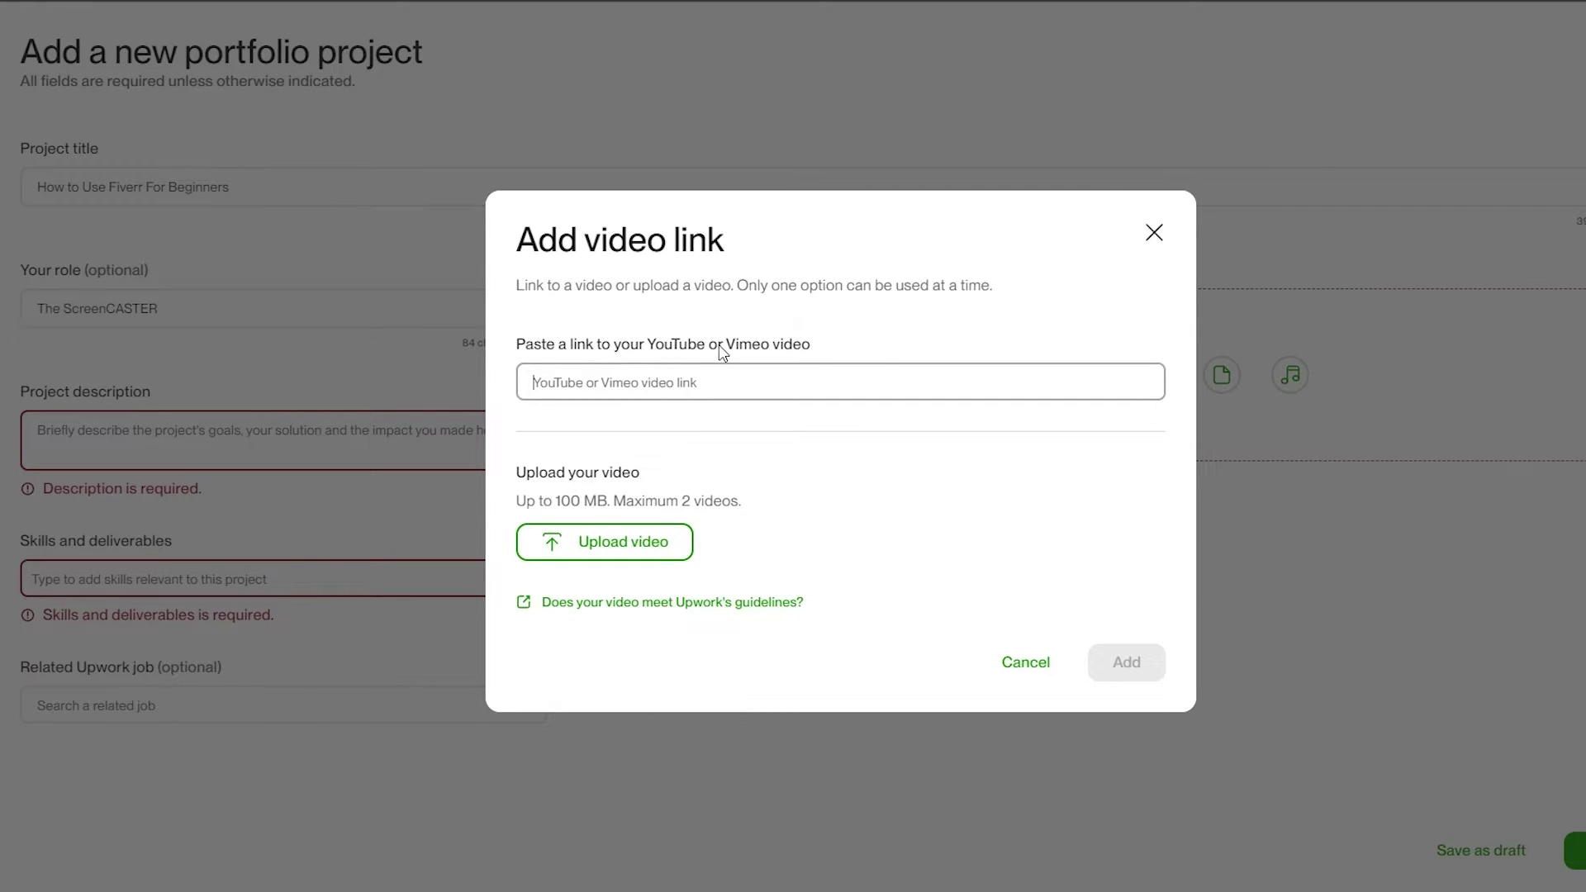
{"action": "left_click_drag", "start_coordinate": [718, 343], "coordinate": [818, 343]}
{"action": "left_click", "coordinate": [605, 539]}
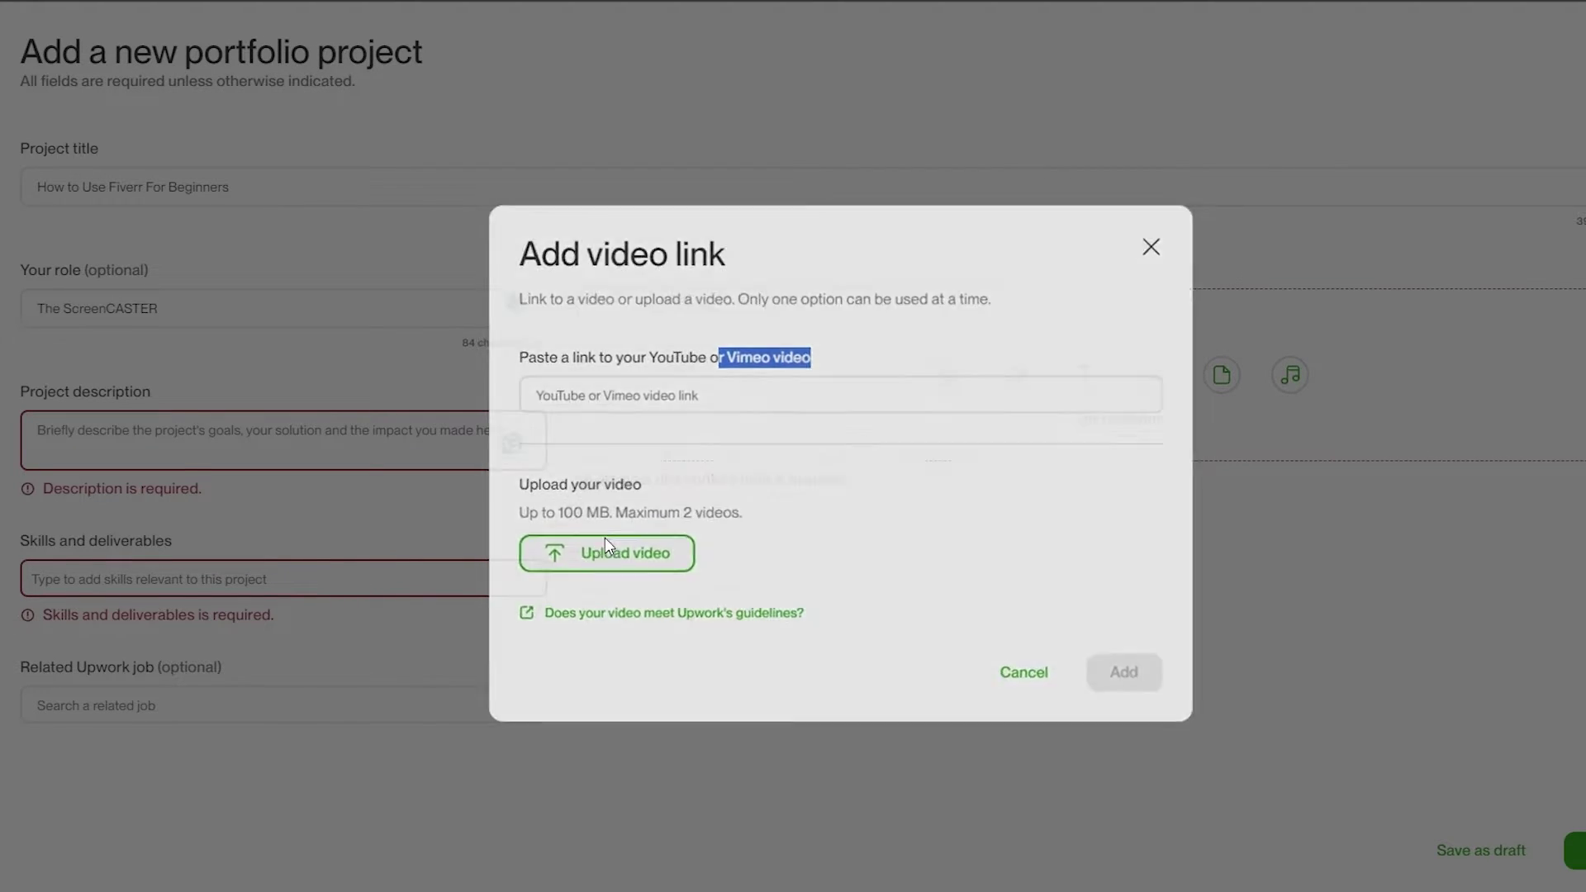
{"action": "double_click", "coordinate": [607, 427]}
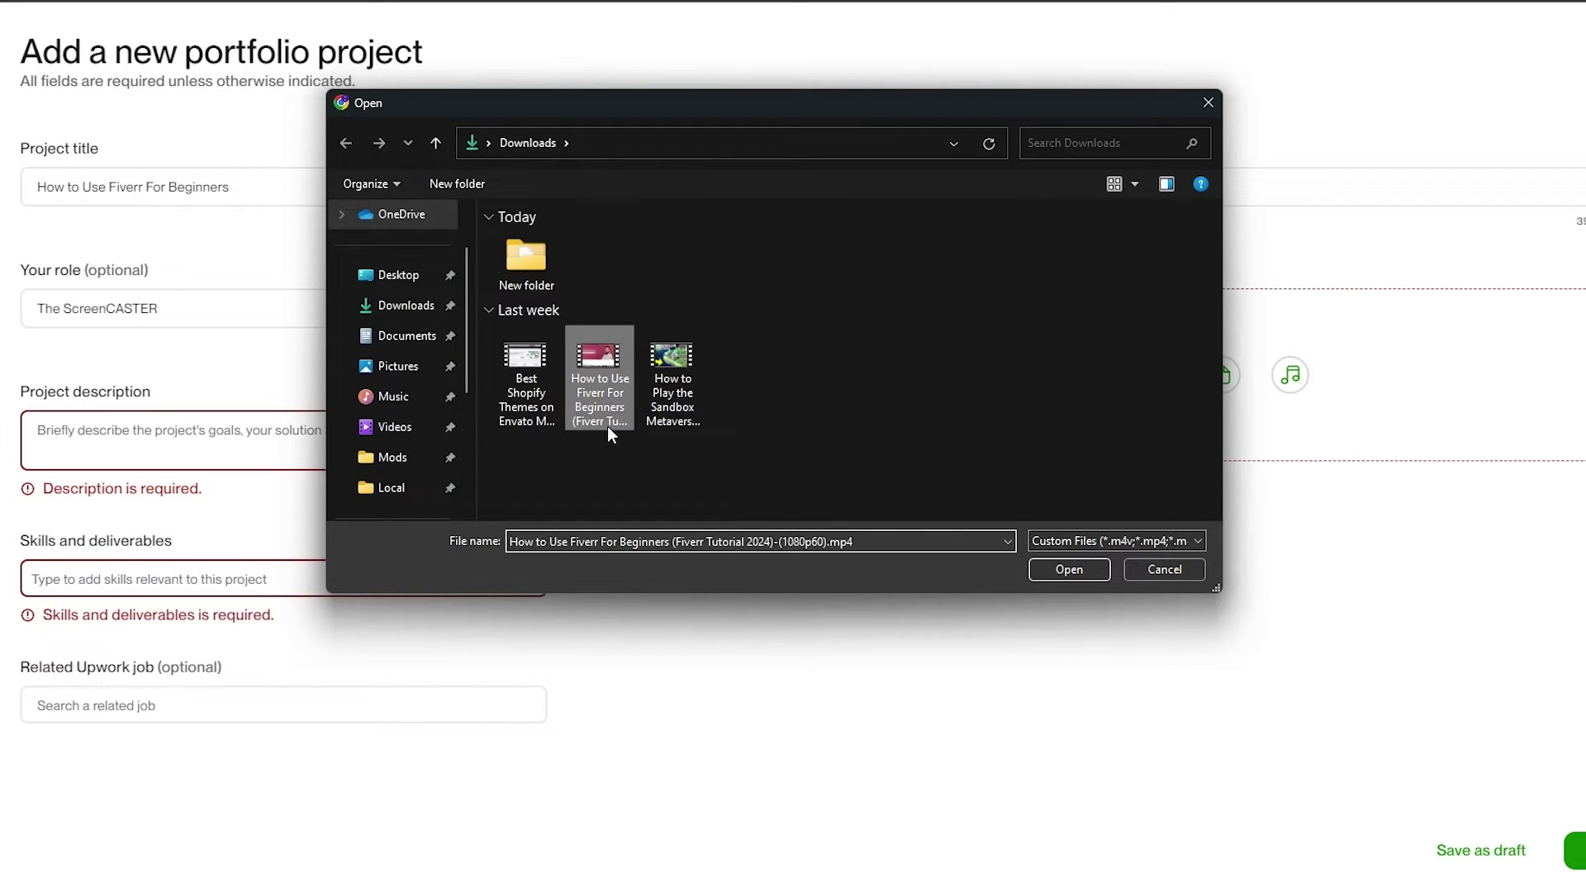
{"action": "scroll", "coordinate": [1263, 674], "scroll_direction": "down", "scroll_amount": 3}
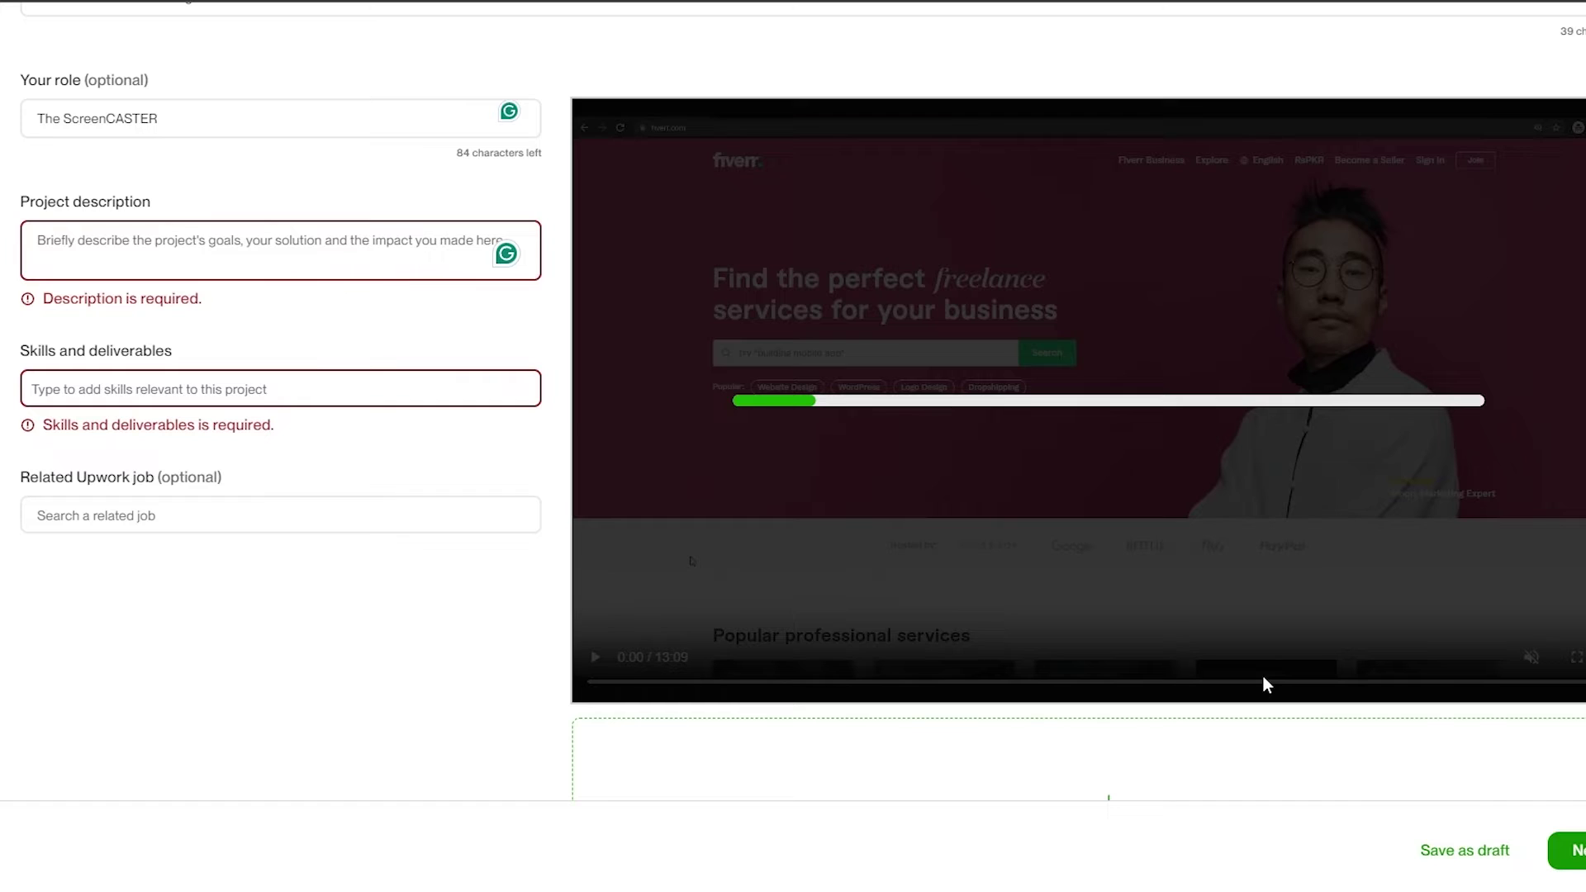
{"action": "scroll", "coordinate": [1262, 675], "scroll_direction": "up", "scroll_amount": 3}
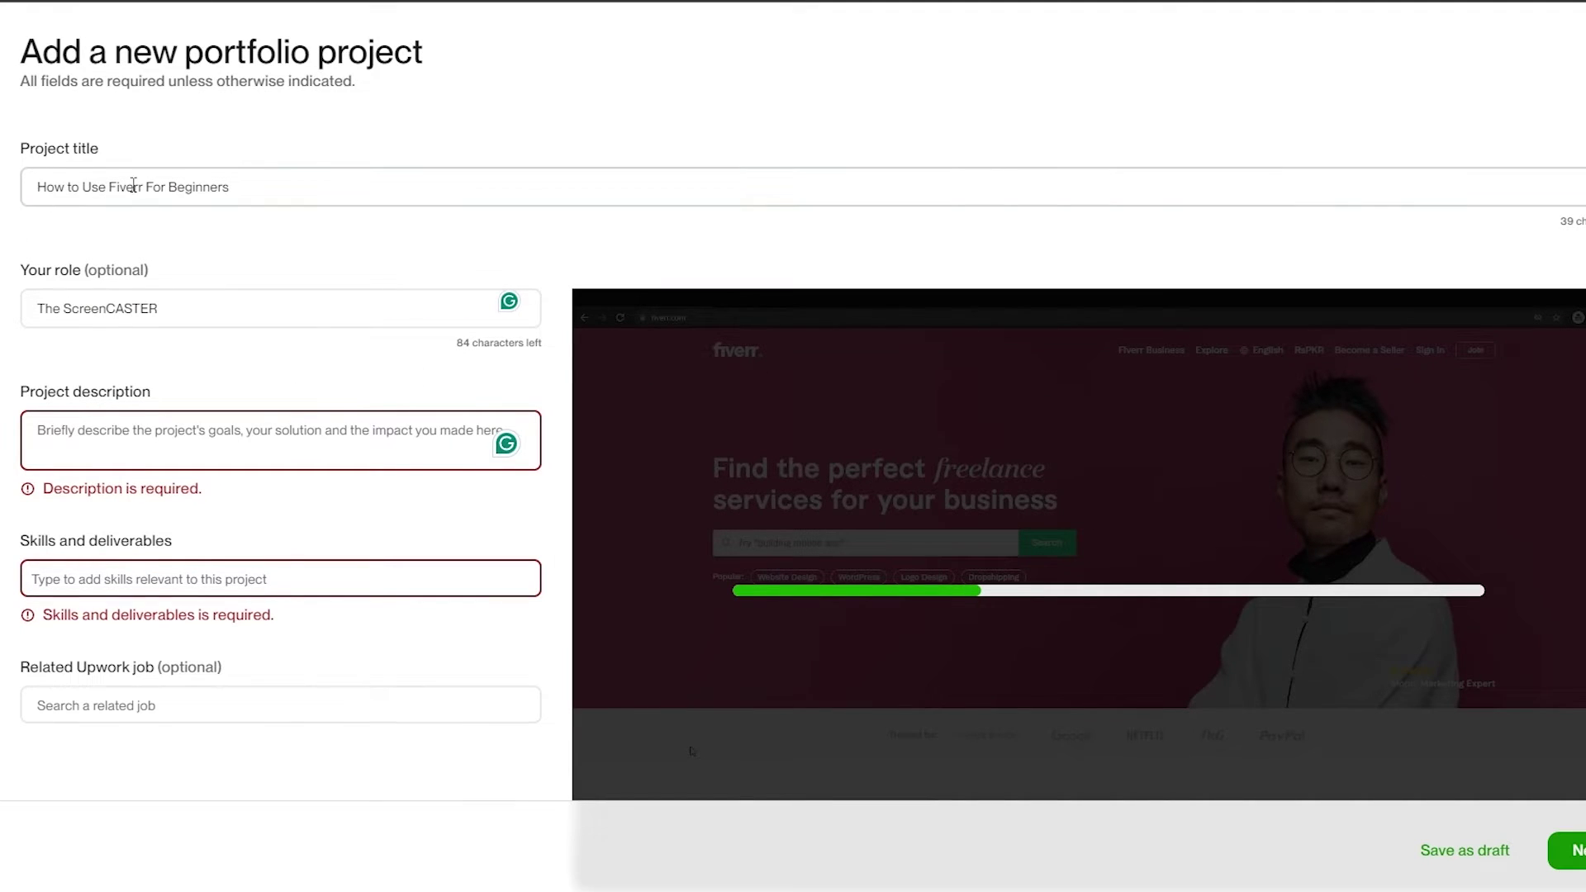
Step: Change the role's ending from 'CASTER' to 'caster' so it reads The Screencaster
{"action": "left_click_drag", "start_coordinate": [38, 175], "coordinate": [265, 177]}
{"action": "left_click", "coordinate": [219, 307]}
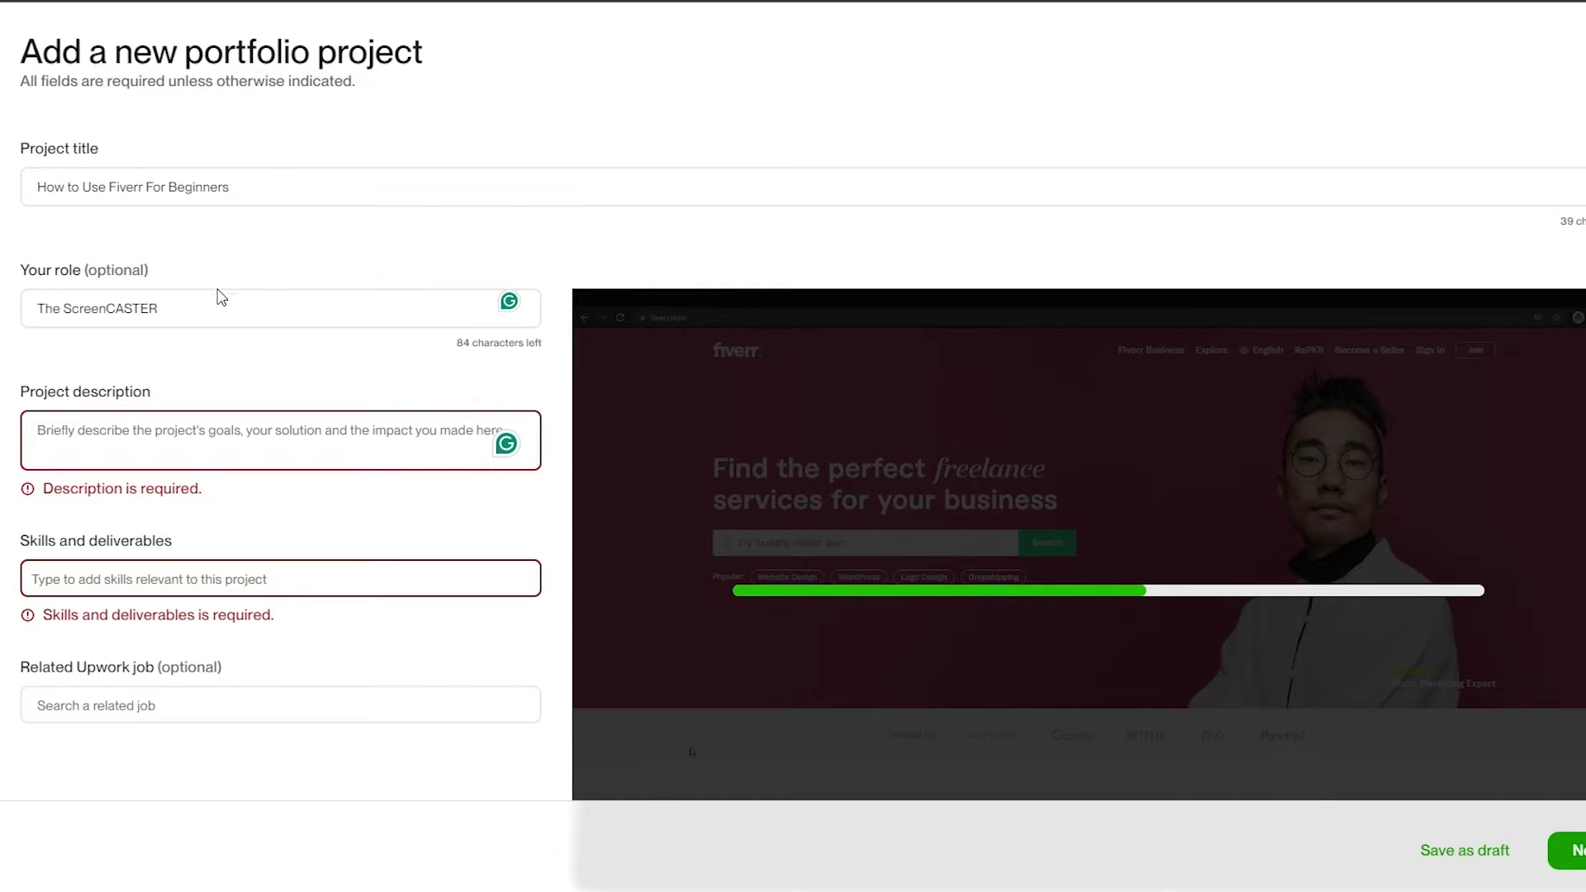
{"action": "left_click_drag", "start_coordinate": [158, 308], "coordinate": [103, 308]}
{"action": "type", "text": "caster"}
{"action": "left_click", "coordinate": [121, 439]}
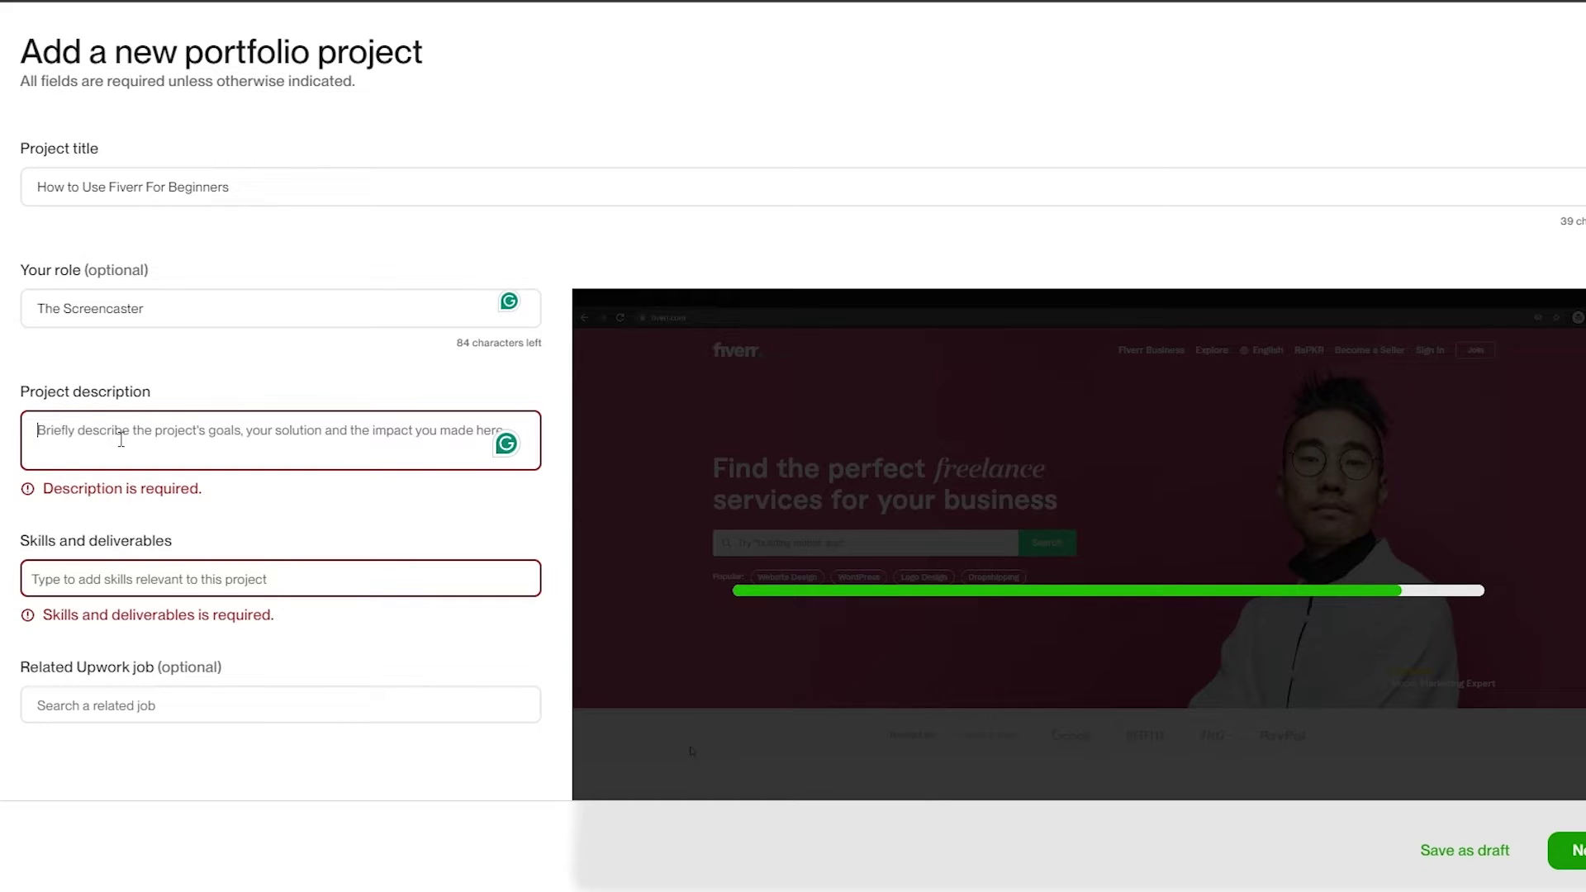
Step: Add the skills Voice-Over, Voice Recording and Screencasting from the suggestions
{"action": "left_click_drag", "start_coordinate": [12, 548], "coordinate": [177, 547]}
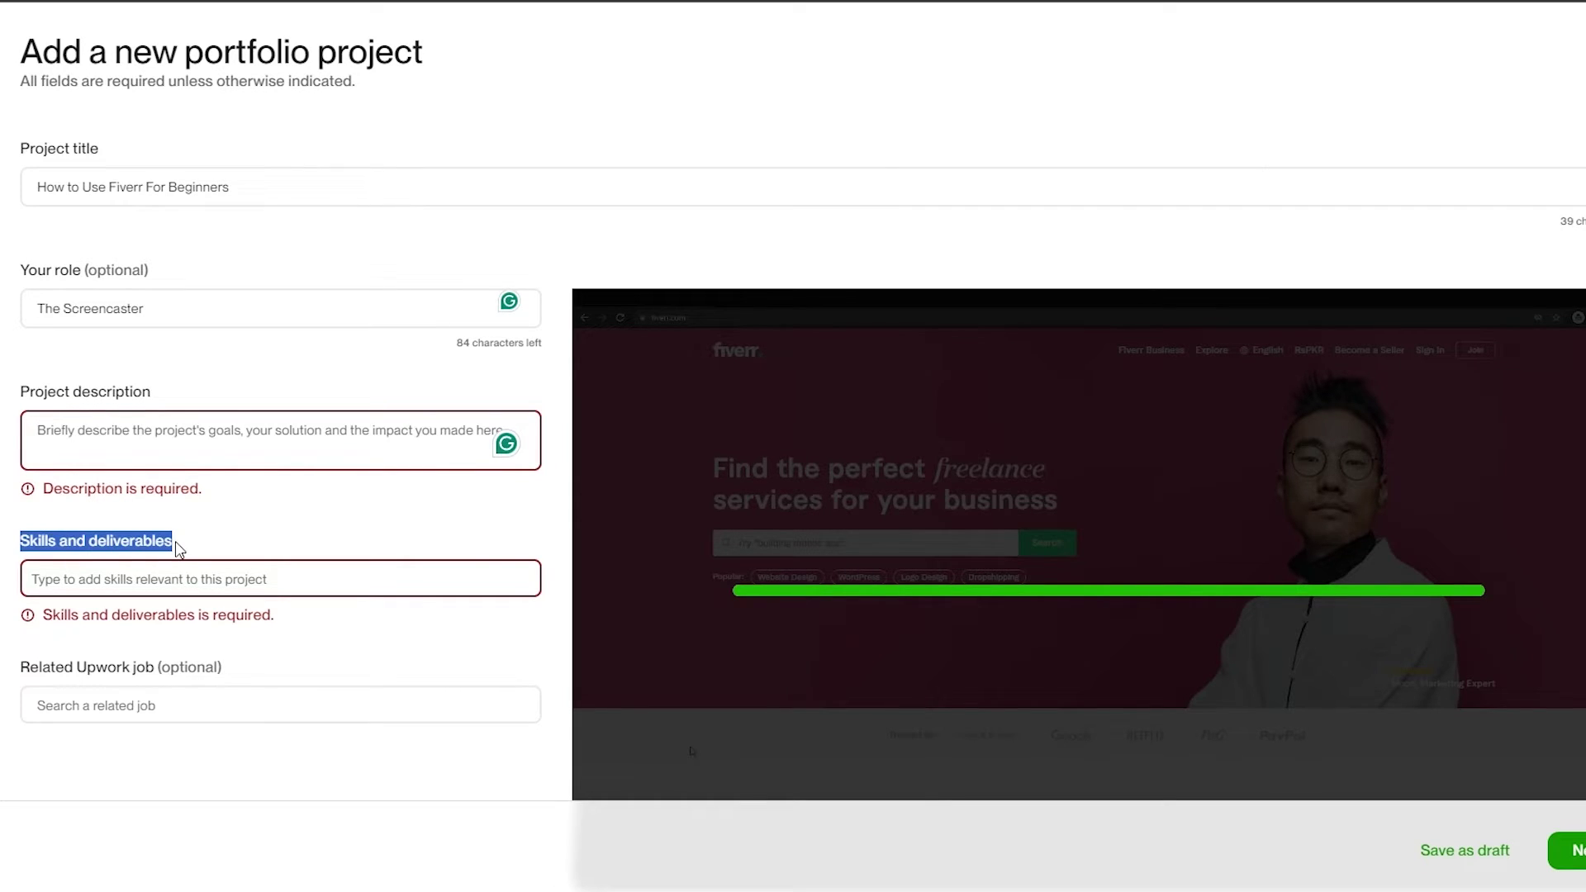
{"action": "left_click", "coordinate": [185, 566]}
{"action": "type", "text": "Voice"}
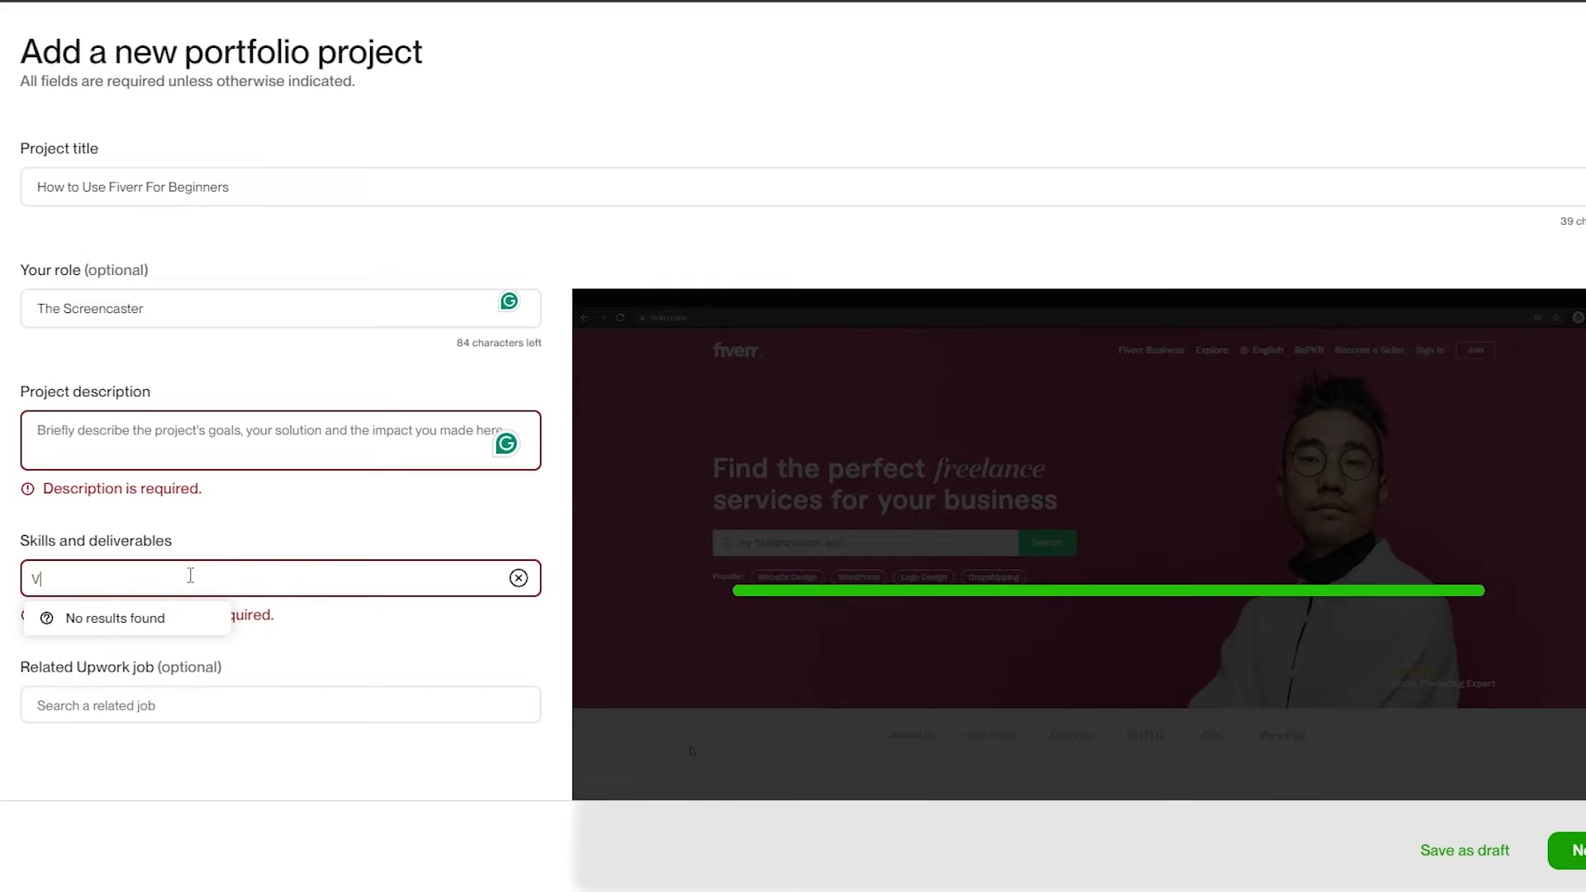
{"action": "left_click", "coordinate": [74, 698]}
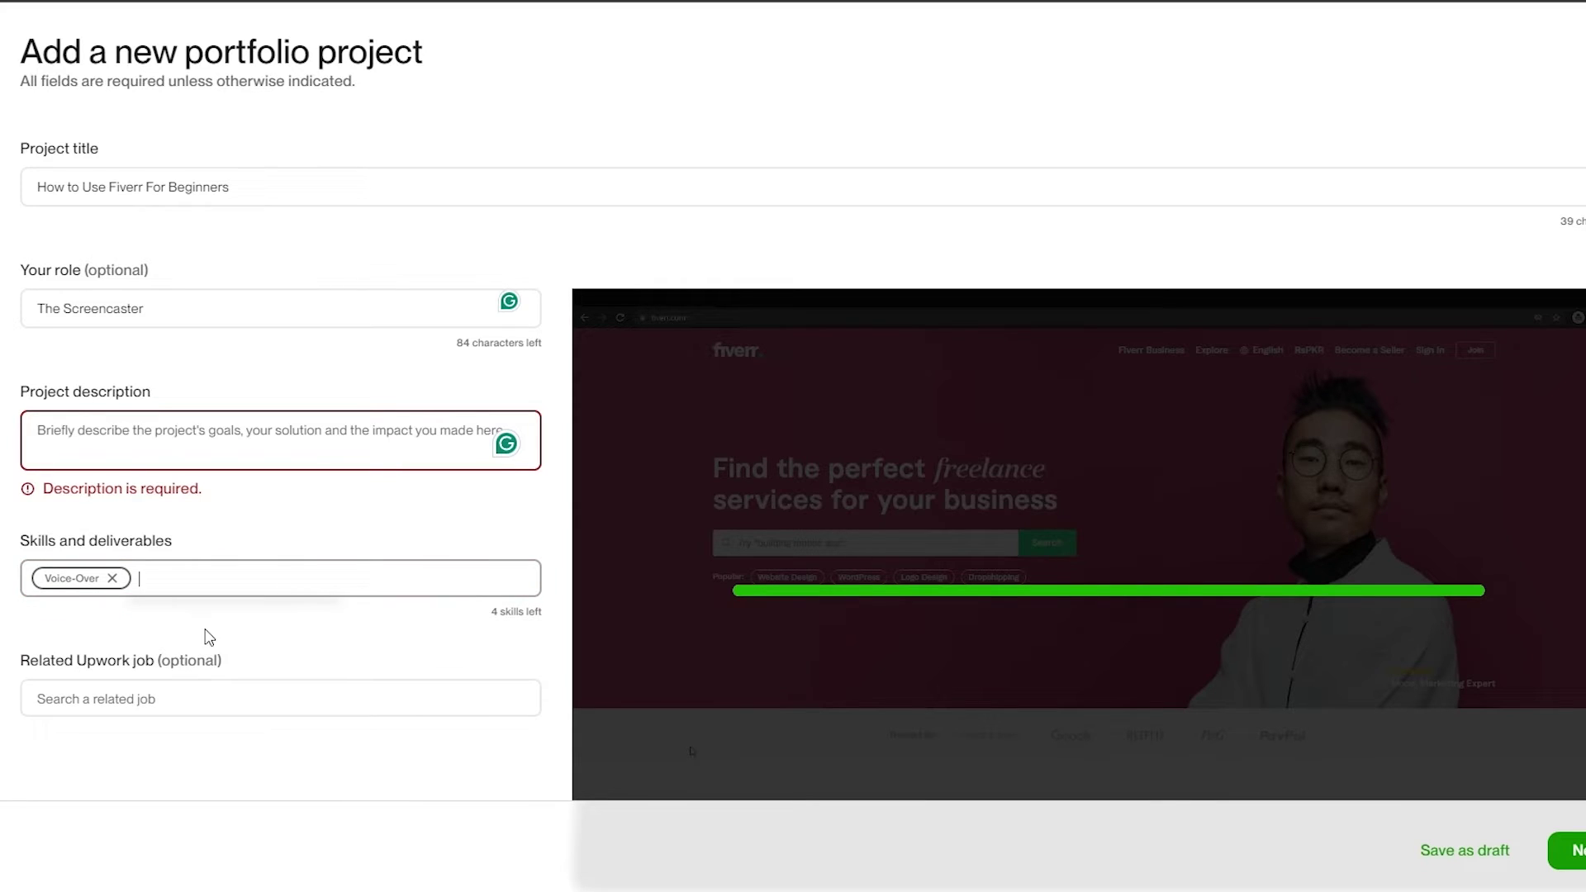
{"action": "type", "text": "voice"}
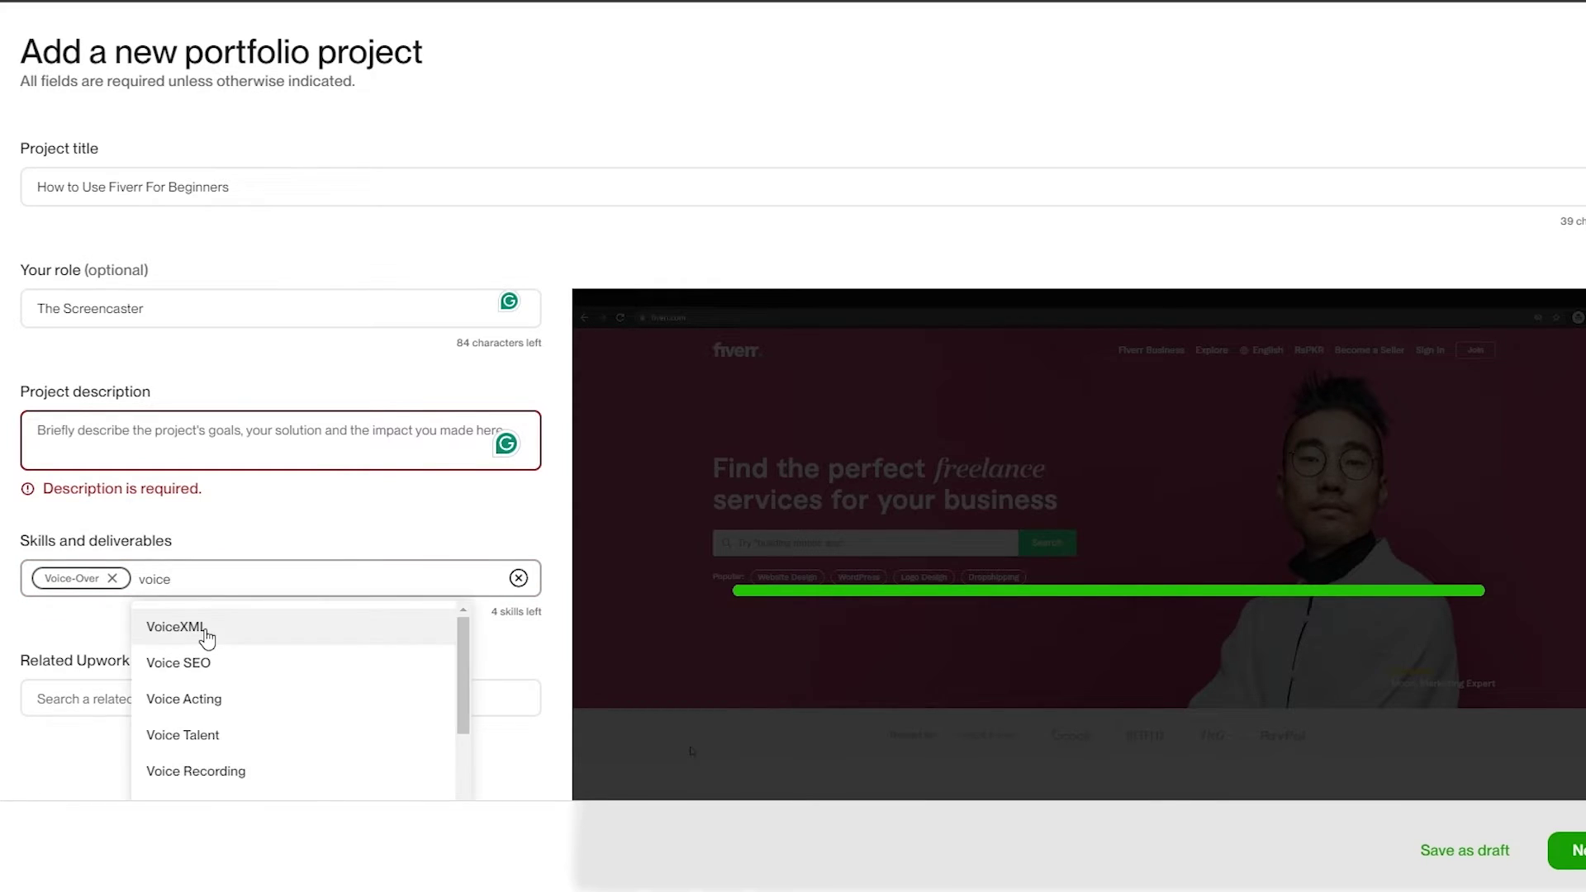
{"action": "left_click", "coordinate": [221, 777]}
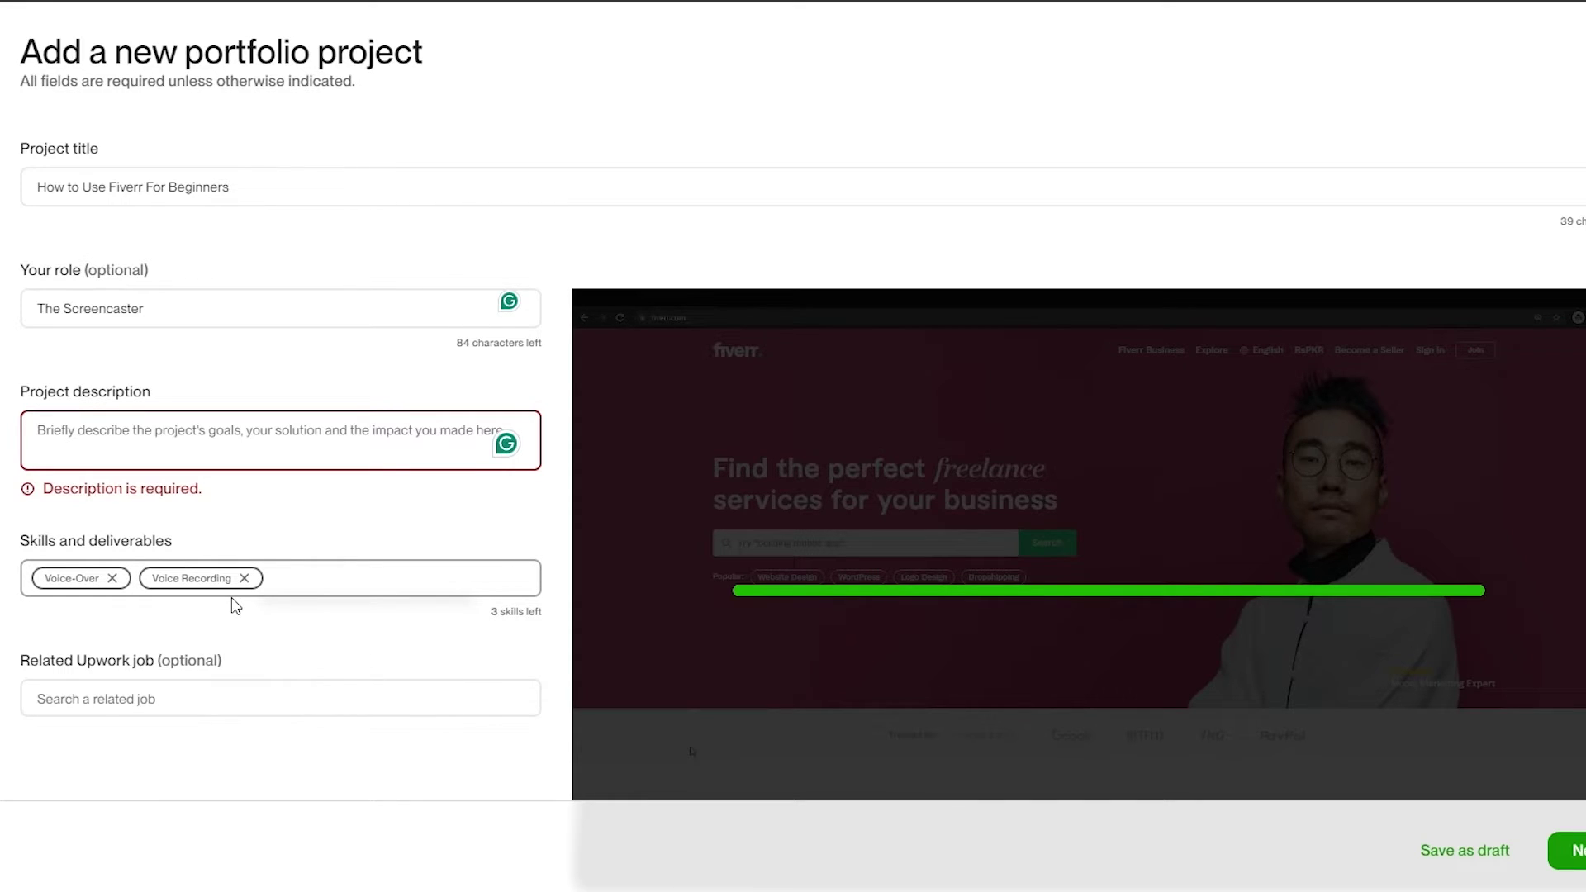
{"action": "type", "text": "scree"}
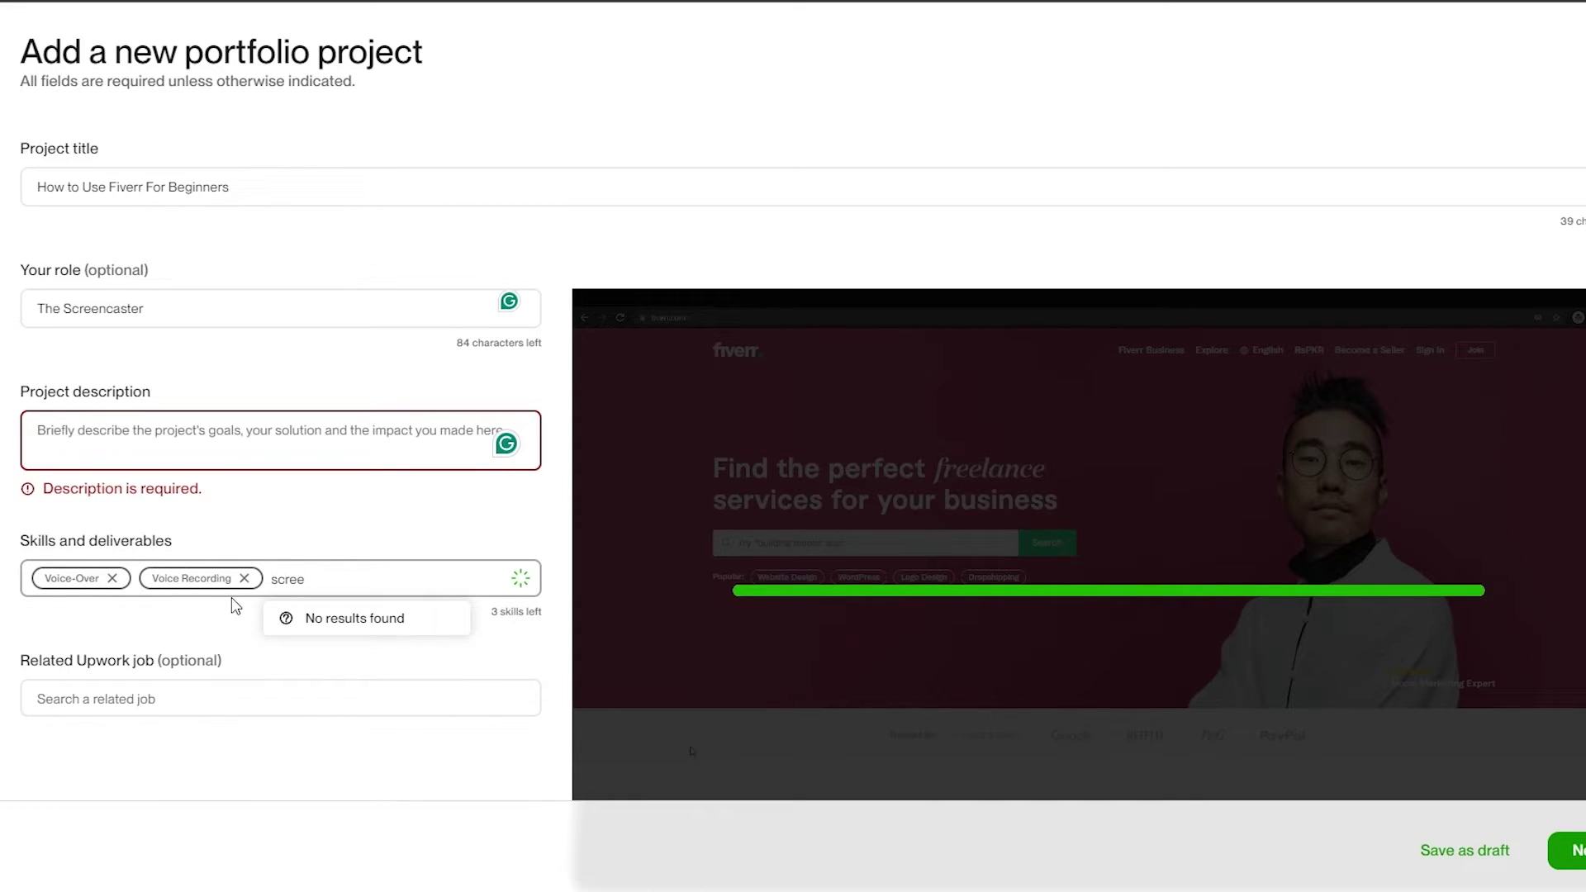
{"action": "scroll", "coordinate": [319, 727], "scroll_direction": "down", "scroll_amount": 2}
{"action": "left_click", "coordinate": [369, 715]}
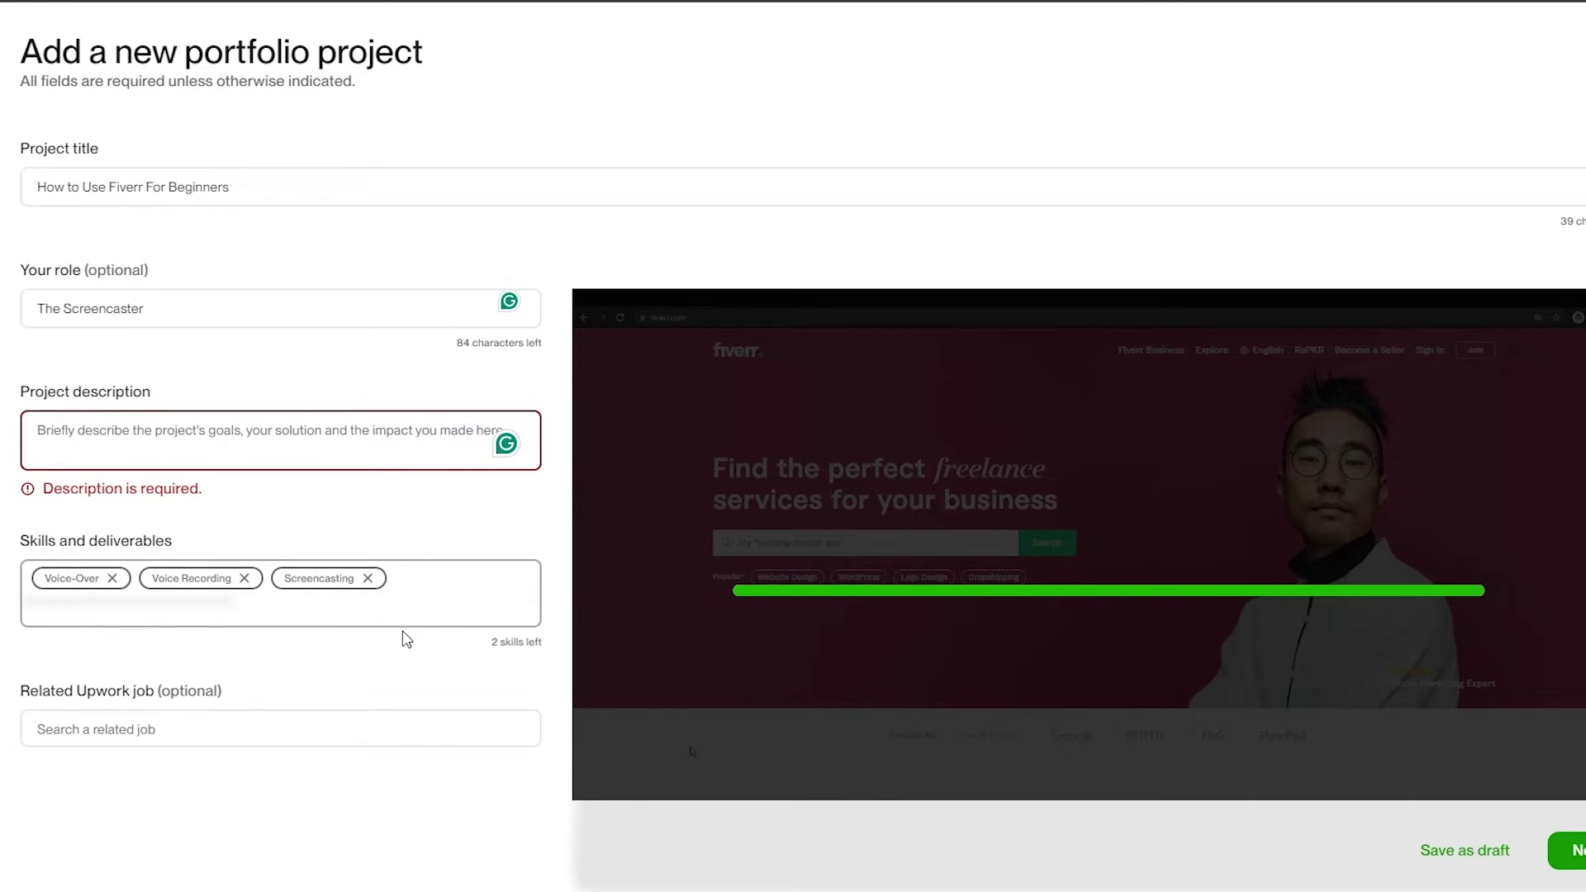
Step: Add Voice-Over Recording and Voice Acting as the final two skills
{"action": "type", "text": "voice"}
{"action": "left_click", "coordinate": [163, 785]}
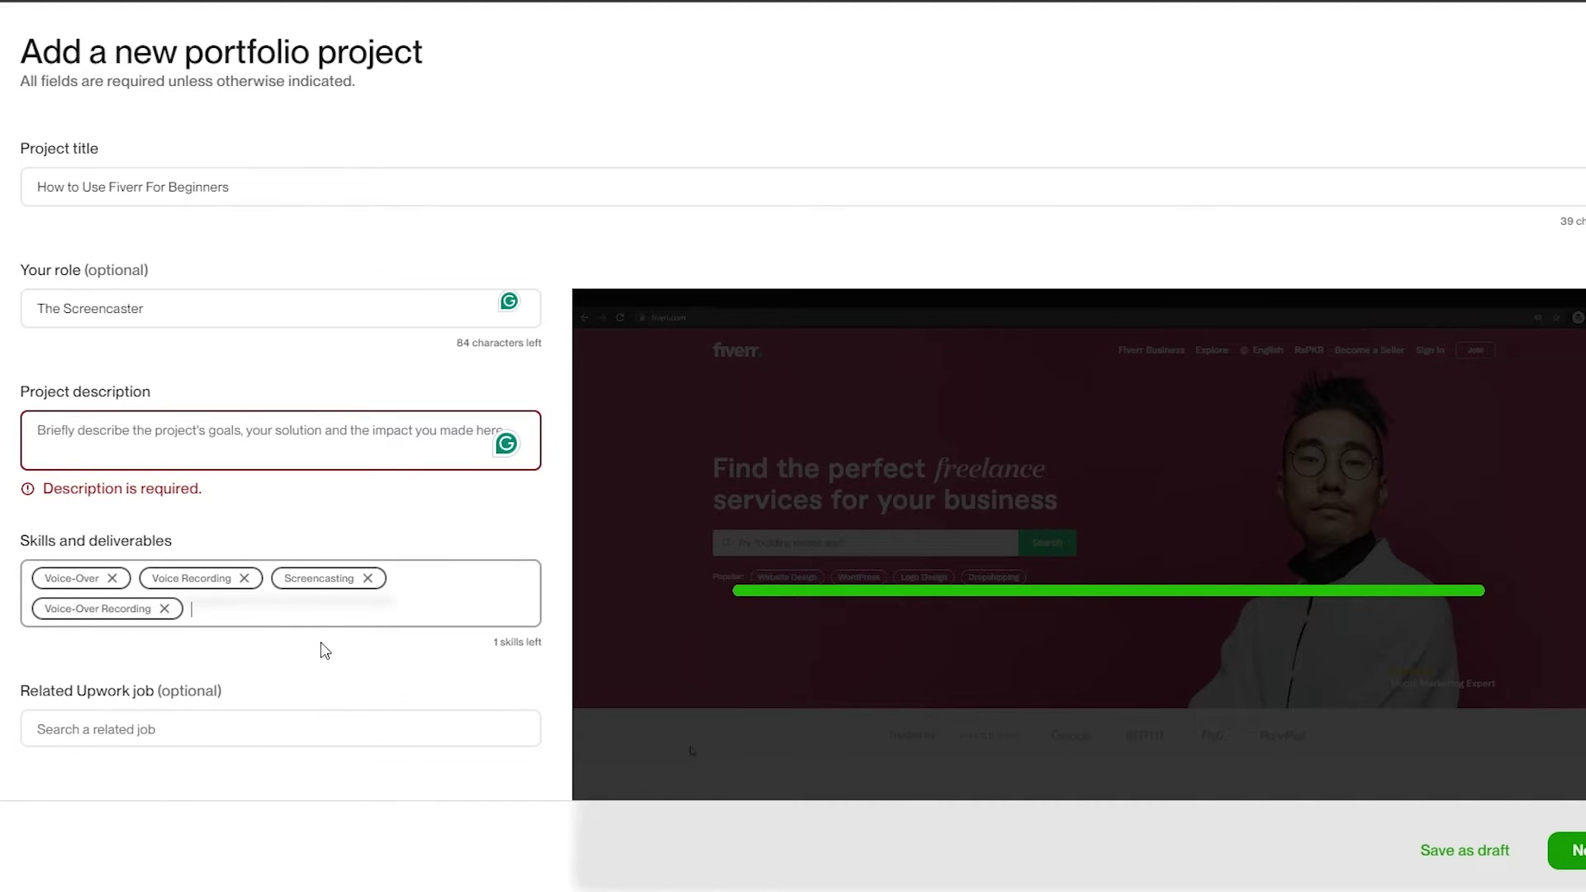
{"action": "left_click", "coordinate": [244, 650]}
{"action": "left_click", "coordinate": [290, 626]}
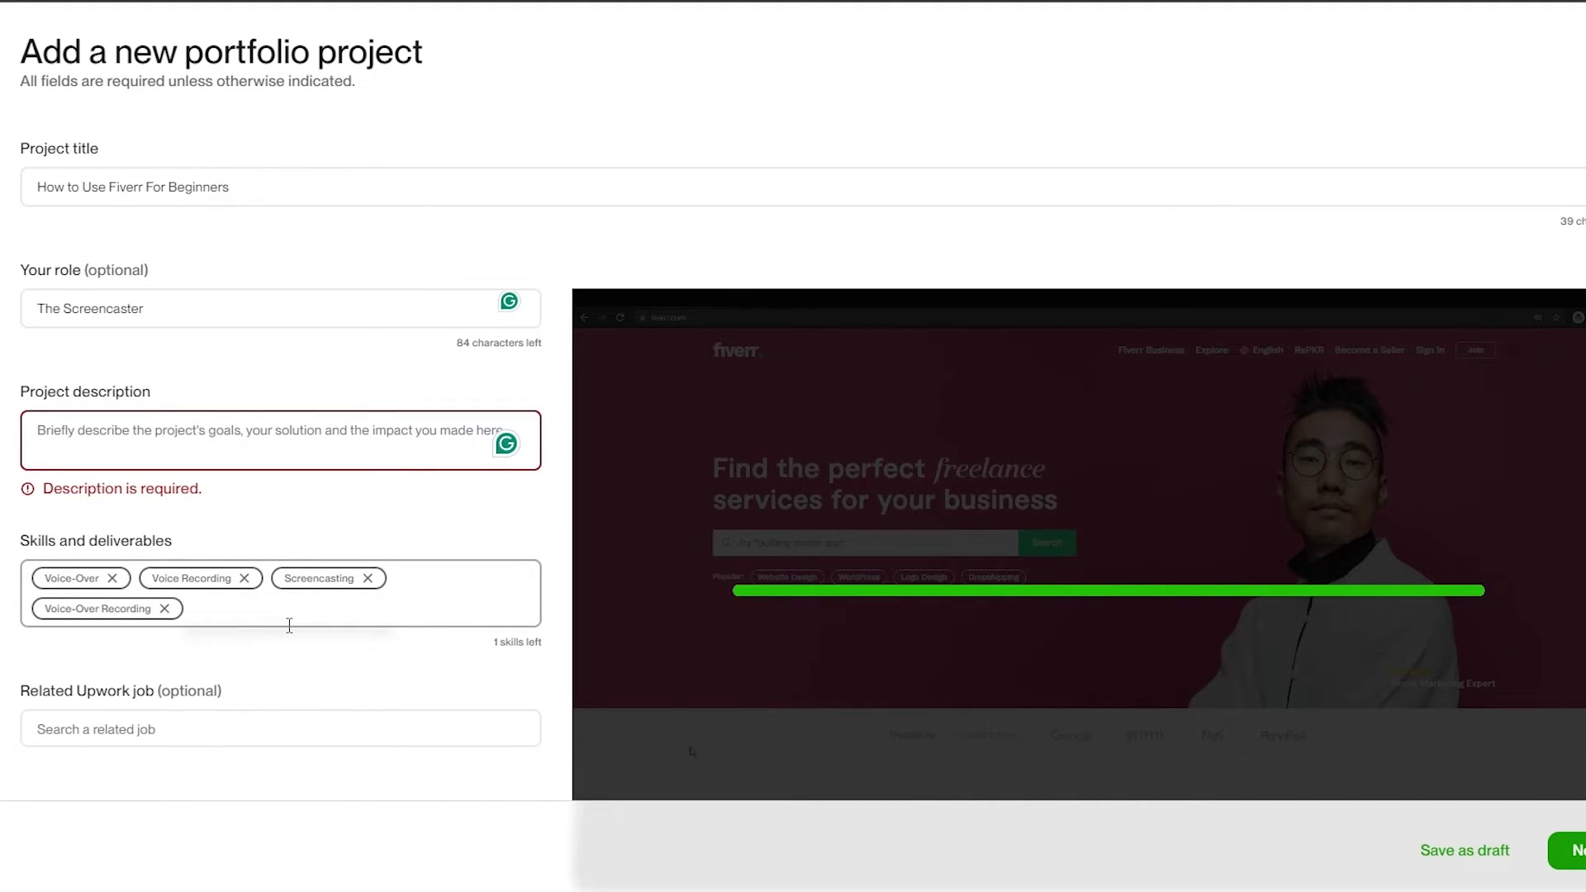
{"action": "type", "text": "voice"}
{"action": "scroll", "coordinate": [289, 626], "scroll_direction": "down", "scroll_amount": 3}
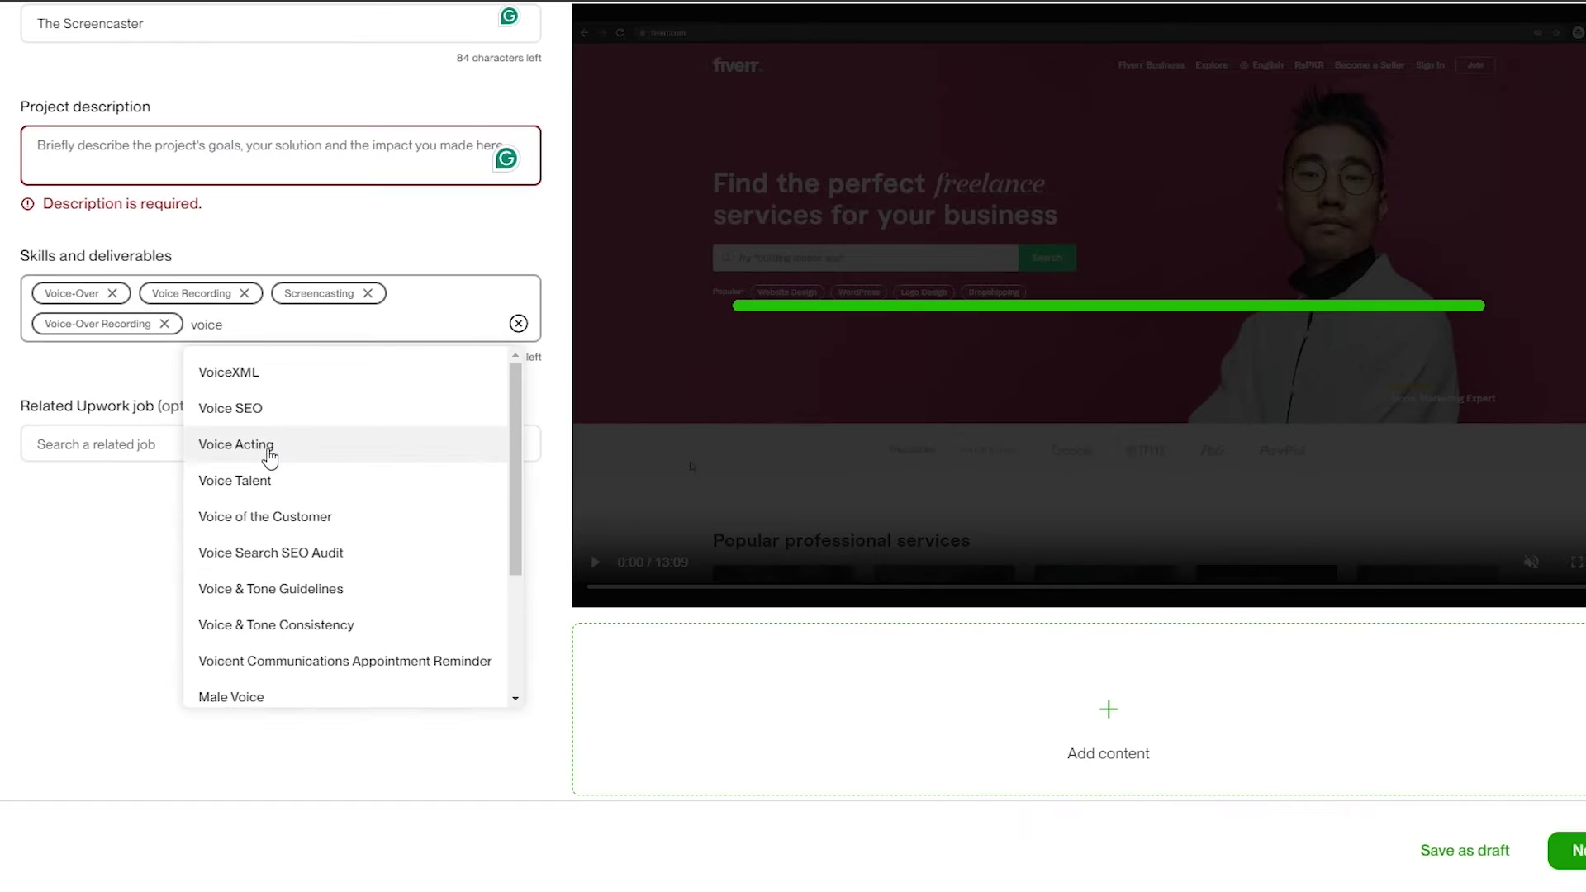
{"action": "left_click", "coordinate": [269, 446]}
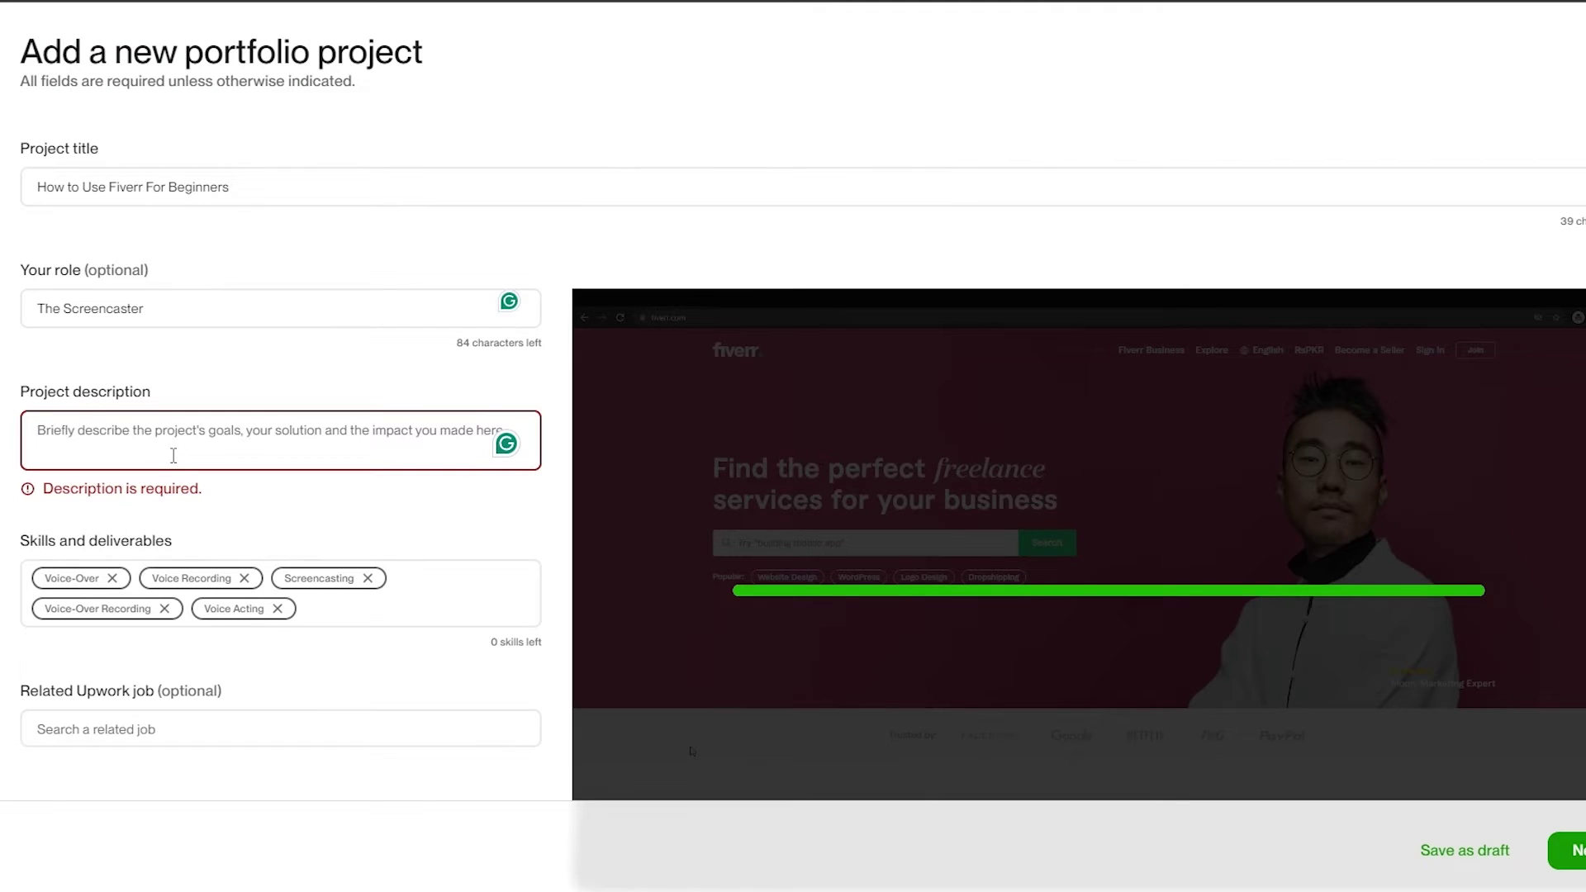
Step: Enter the Fiverr account, gig and profile description, and leave the related Upwork job empty
{"action": "type", "text": "In this"}
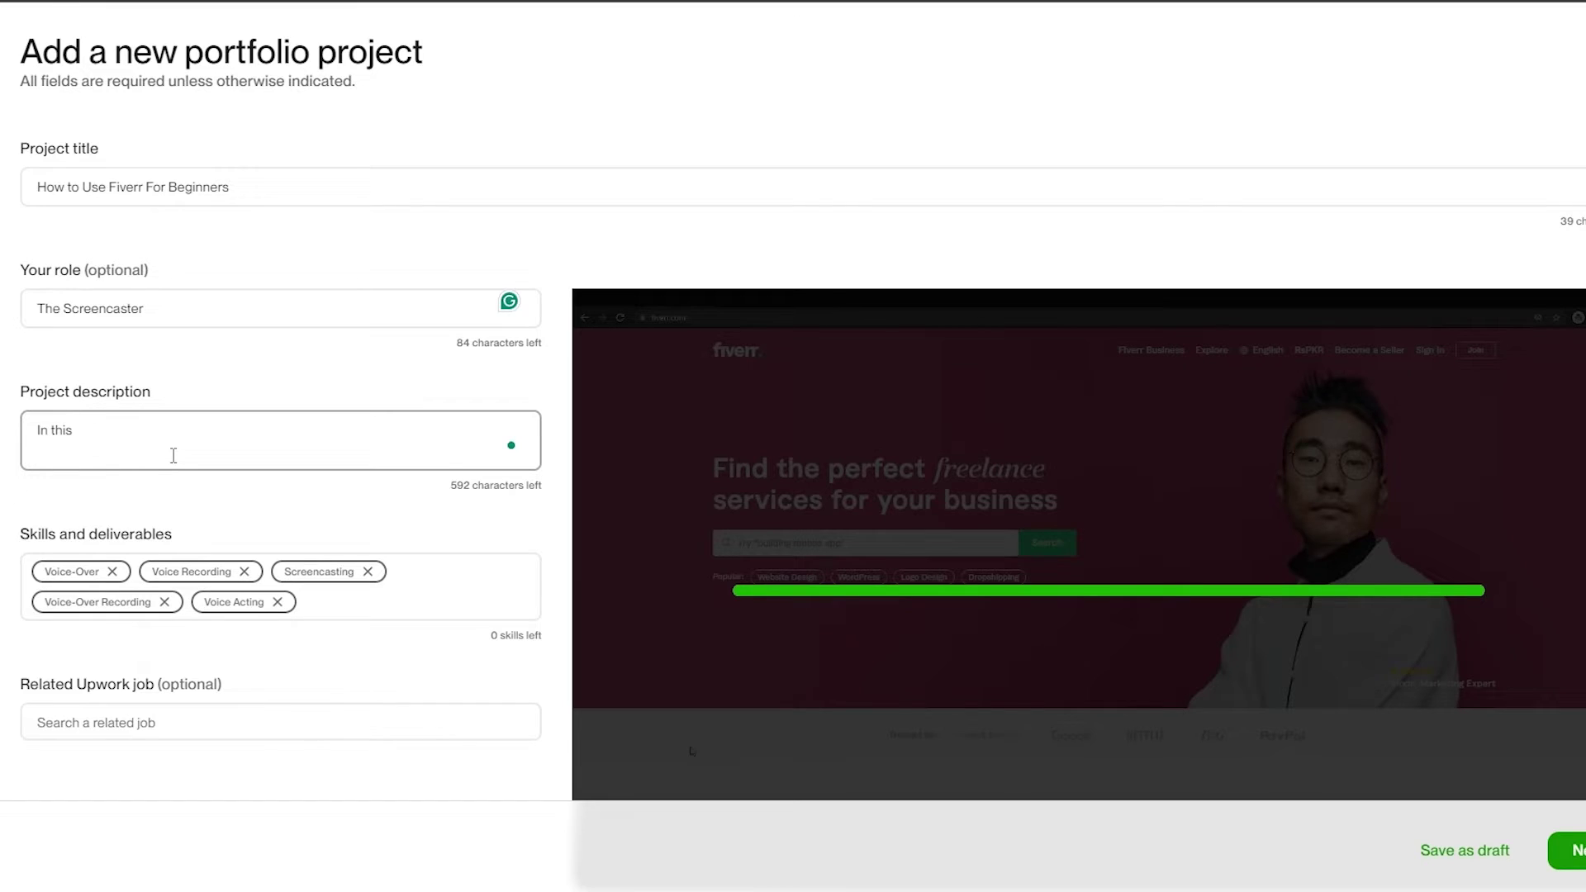
{"action": "type", "text": "video, I described in detail how someone can Create an account on Fiverr, how they can create a gig, and set up their profile."}
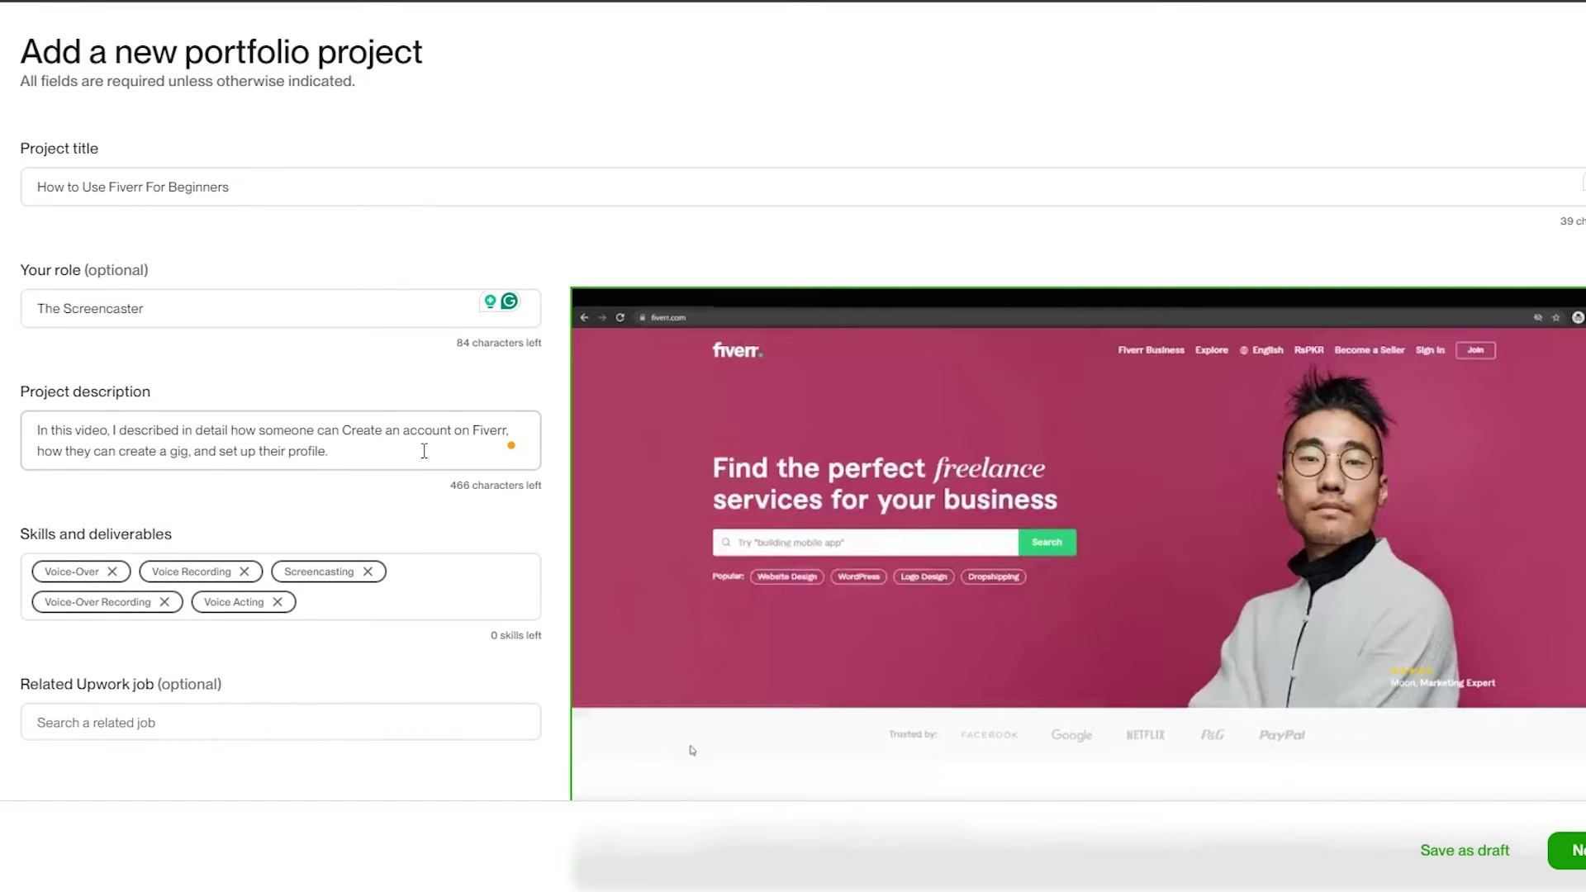
{"action": "left_click", "coordinate": [212, 727]}
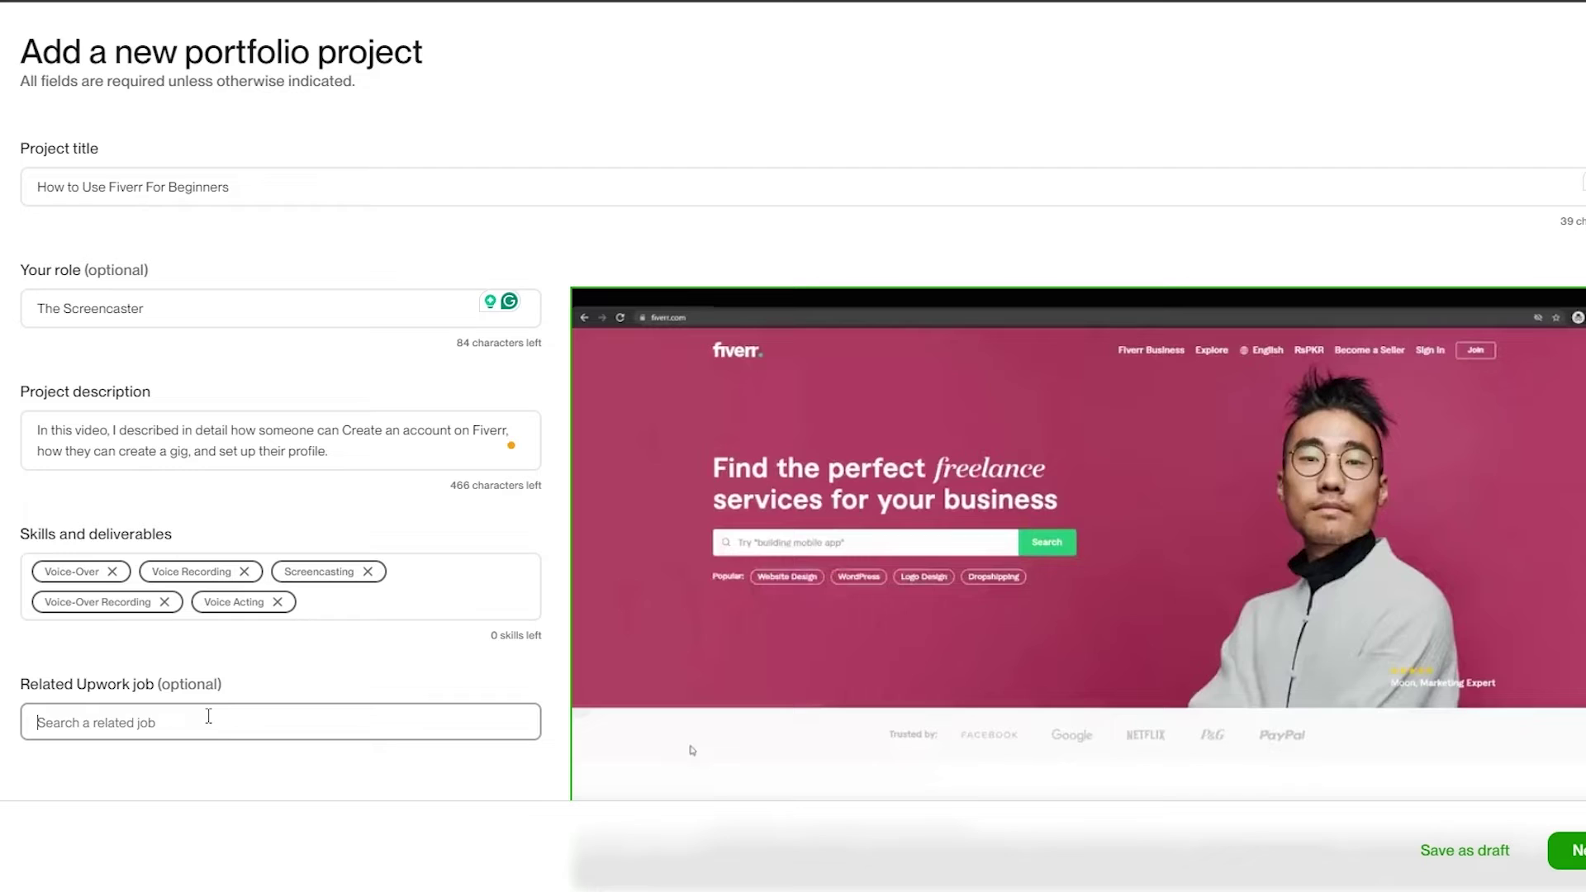
{"action": "type", "text": "voice"}
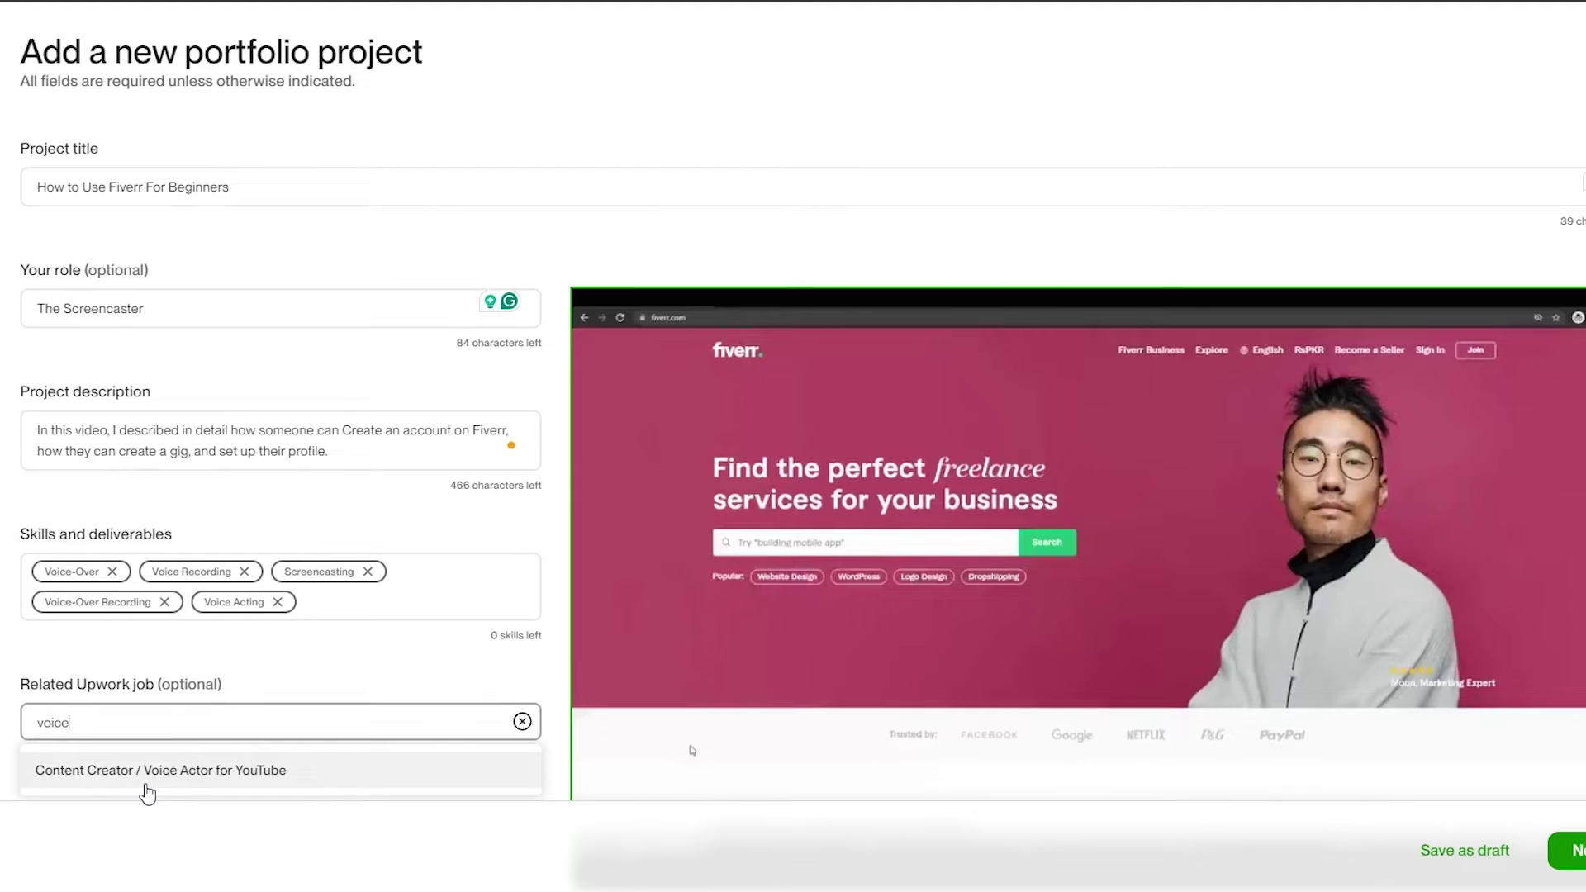
{"action": "left_click", "coordinate": [147, 791]}
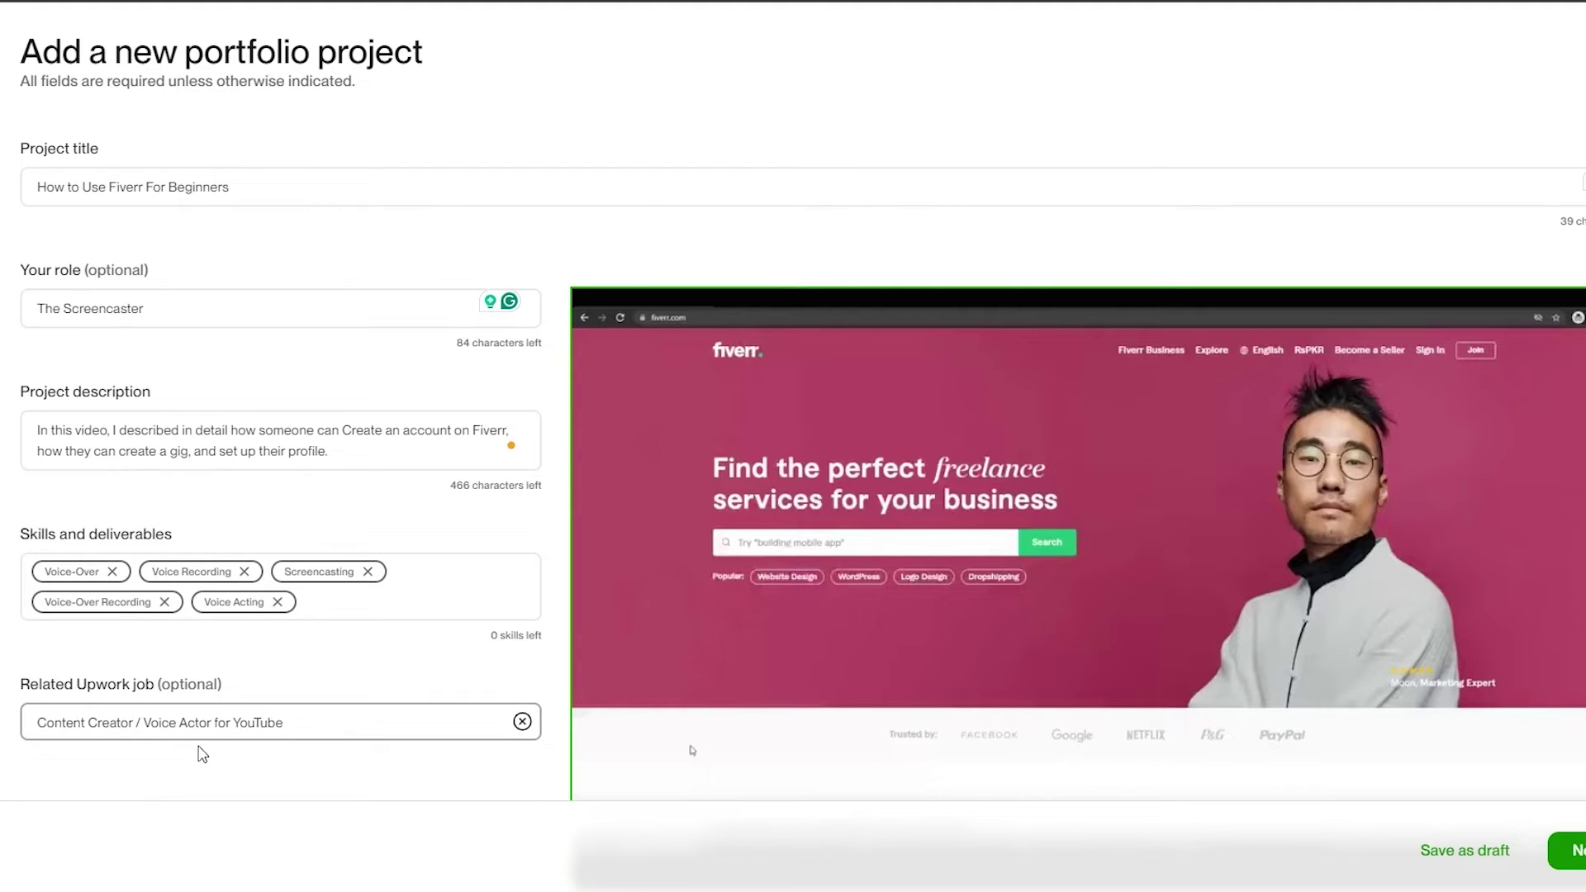
{"action": "triple_click", "coordinate": [326, 713]}
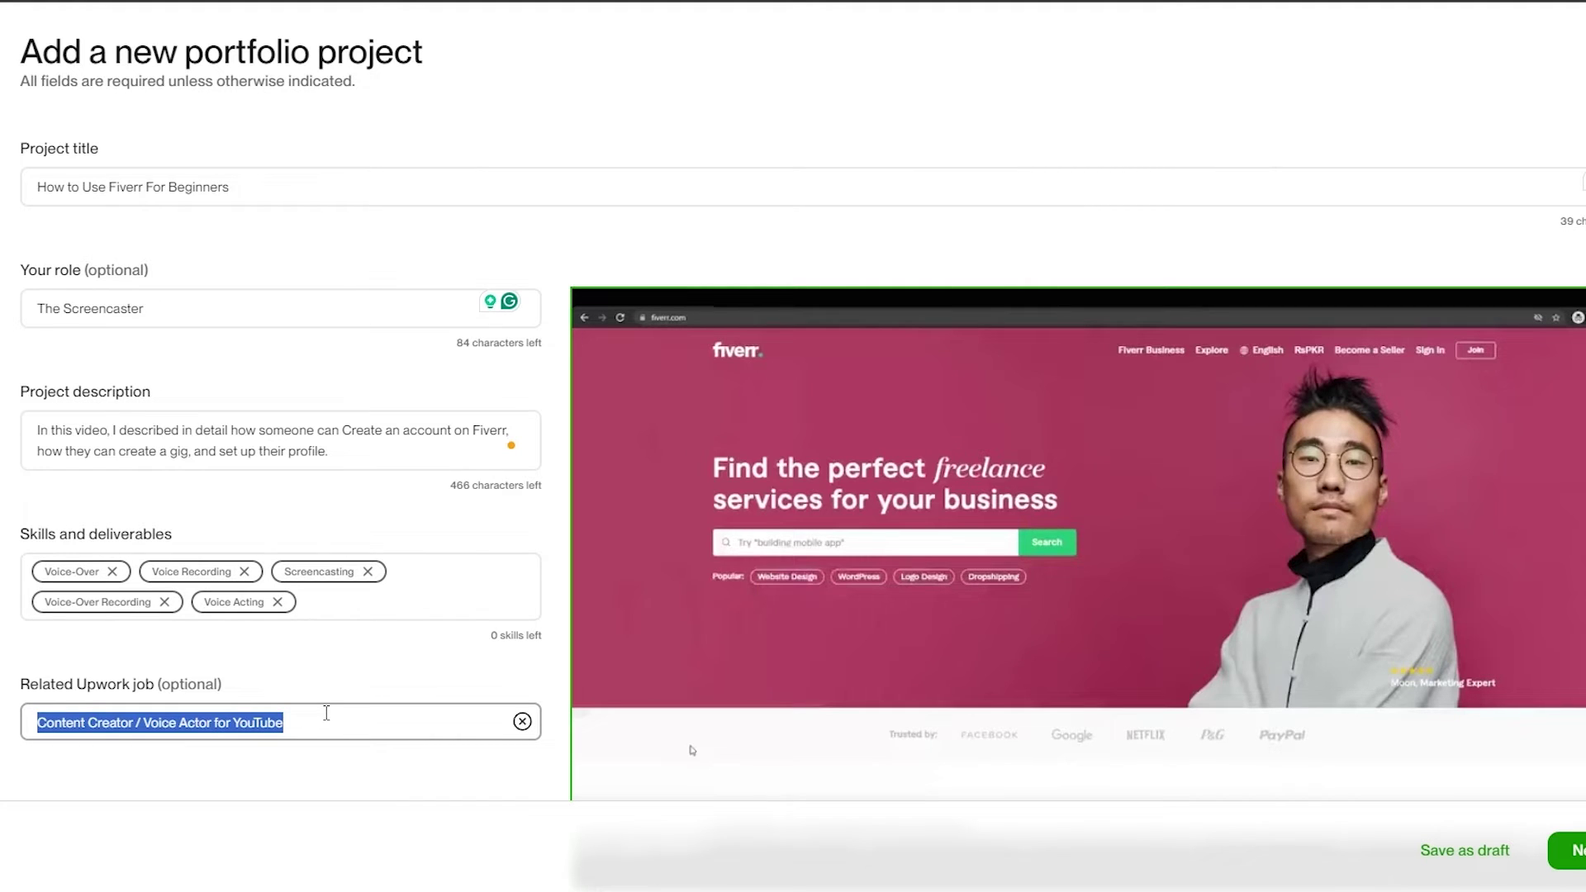
{"action": "key", "text": "BackSpace"}
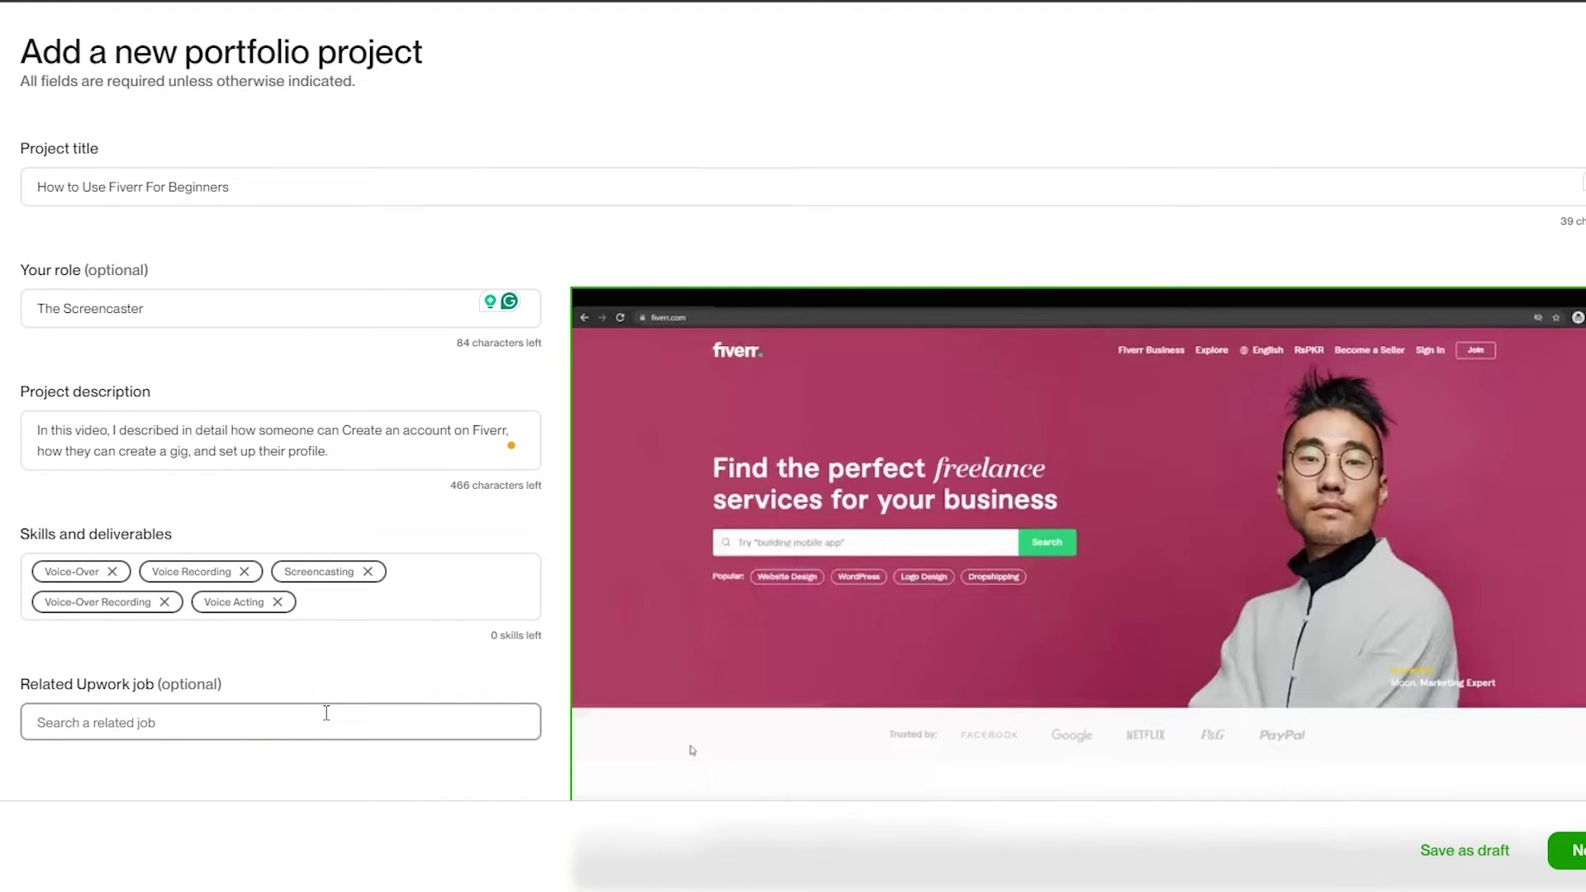
{"action": "left_click", "coordinate": [382, 793]}
Step: Scroll through the project form to check the uploaded screencast video
{"action": "scroll", "coordinate": [389, 789], "scroll_direction": "down", "scroll_amount": 4}
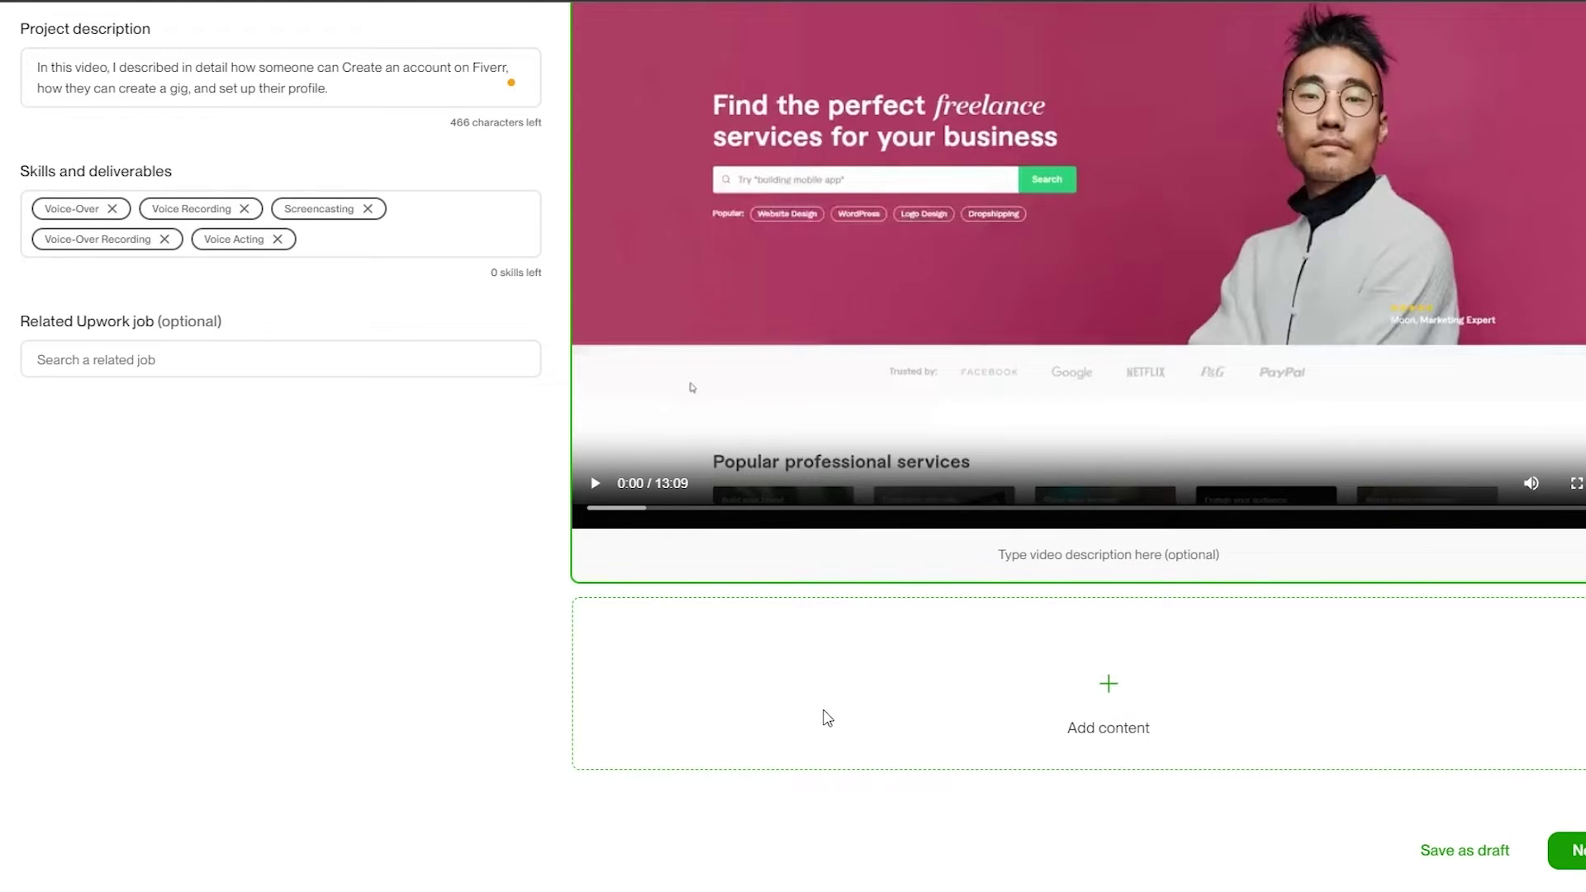
{"action": "scroll", "coordinate": [827, 718], "scroll_direction": "up", "scroll_amount": 4}
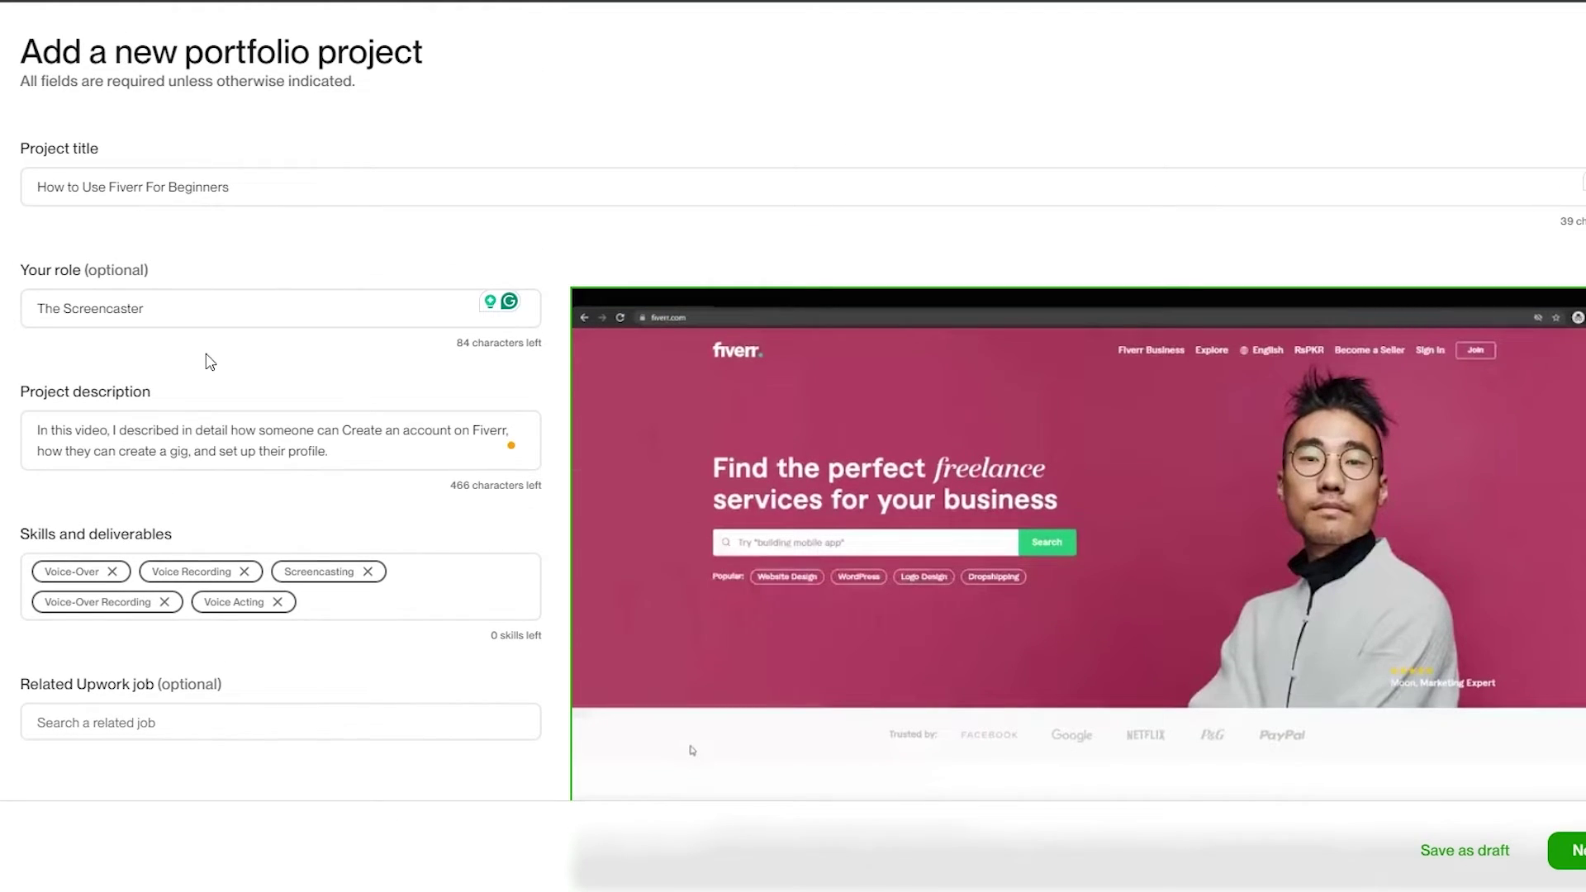
{"action": "scroll", "coordinate": [1166, 711], "scroll_direction": "down", "scroll_amount": 4}
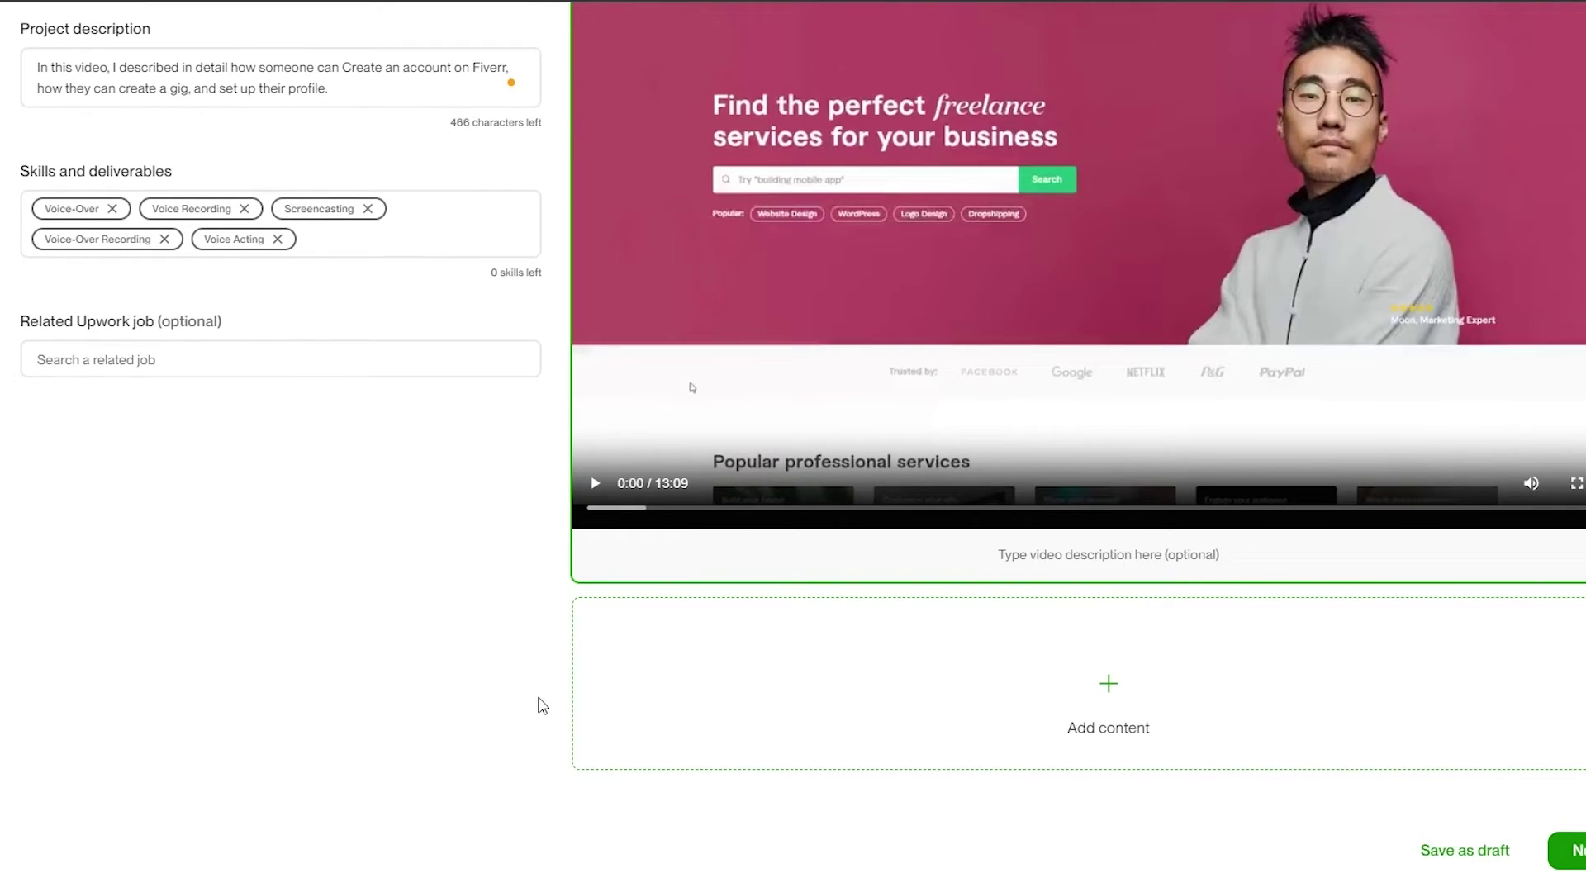
{"action": "scroll", "coordinate": [538, 698], "scroll_direction": "up", "scroll_amount": 4}
{"action": "scroll", "coordinate": [539, 685], "scroll_direction": "down", "scroll_amount": 3}
{"action": "scroll", "coordinate": [539, 686], "scroll_direction": "down", "scroll_amount": 1}
Step: Review the role, description and skills on the project preview before moving to the thumbnail
{"action": "left_click", "coordinate": [1567, 851]}
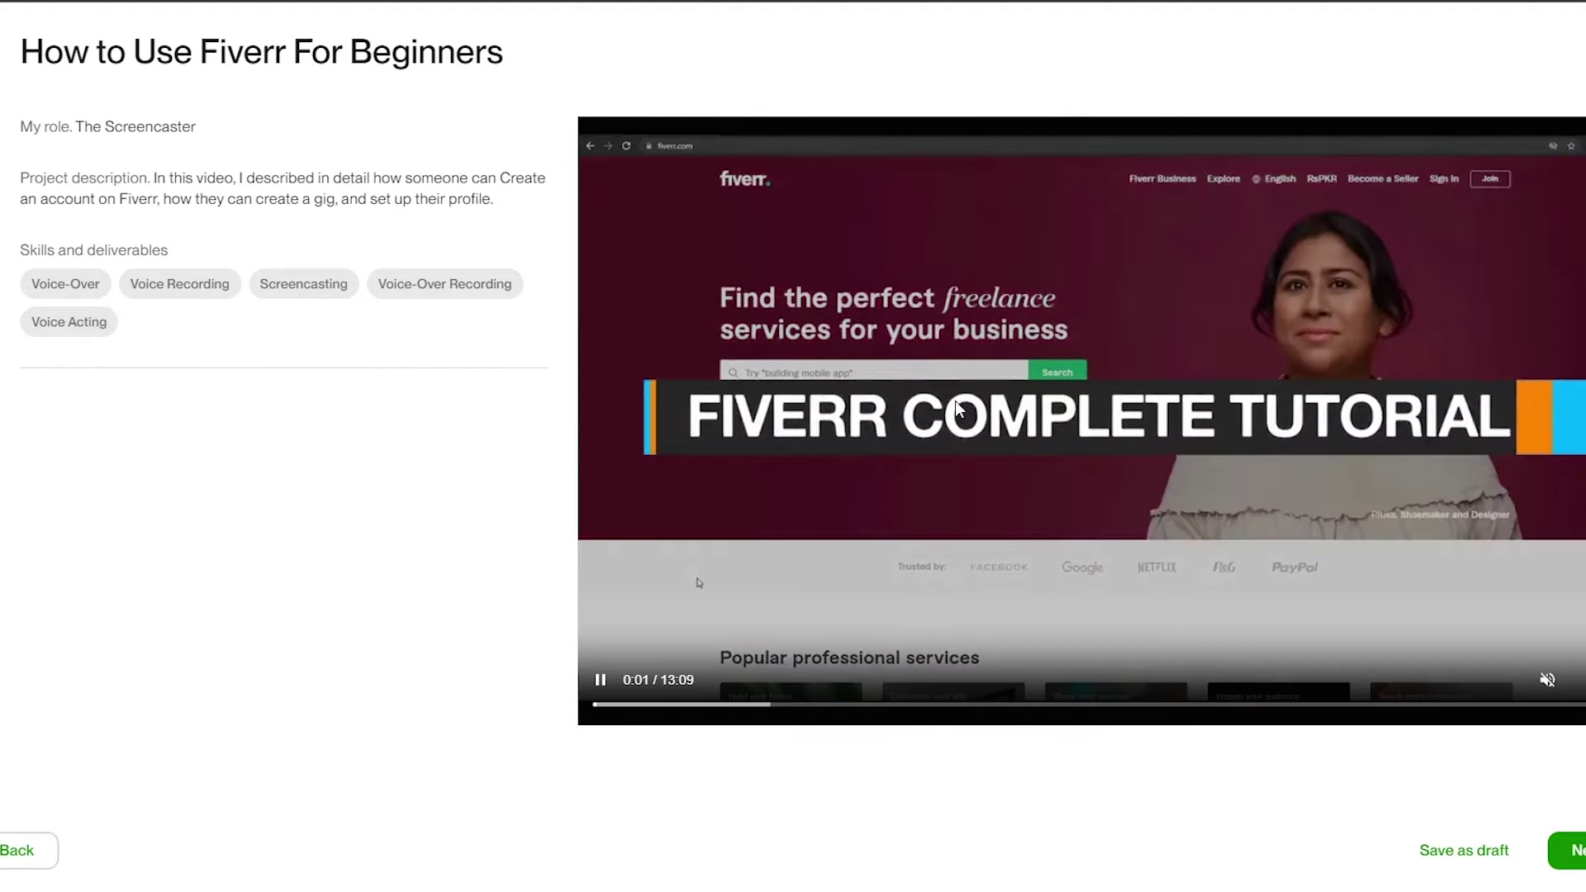
{"action": "left_click_drag", "start_coordinate": [75, 127], "coordinate": [196, 129]}
{"action": "left_click_drag", "start_coordinate": [64, 177], "coordinate": [171, 178]}
{"action": "left_click_drag", "start_coordinate": [20, 249], "coordinate": [184, 259]}
{"action": "left_click", "coordinate": [344, 559]}
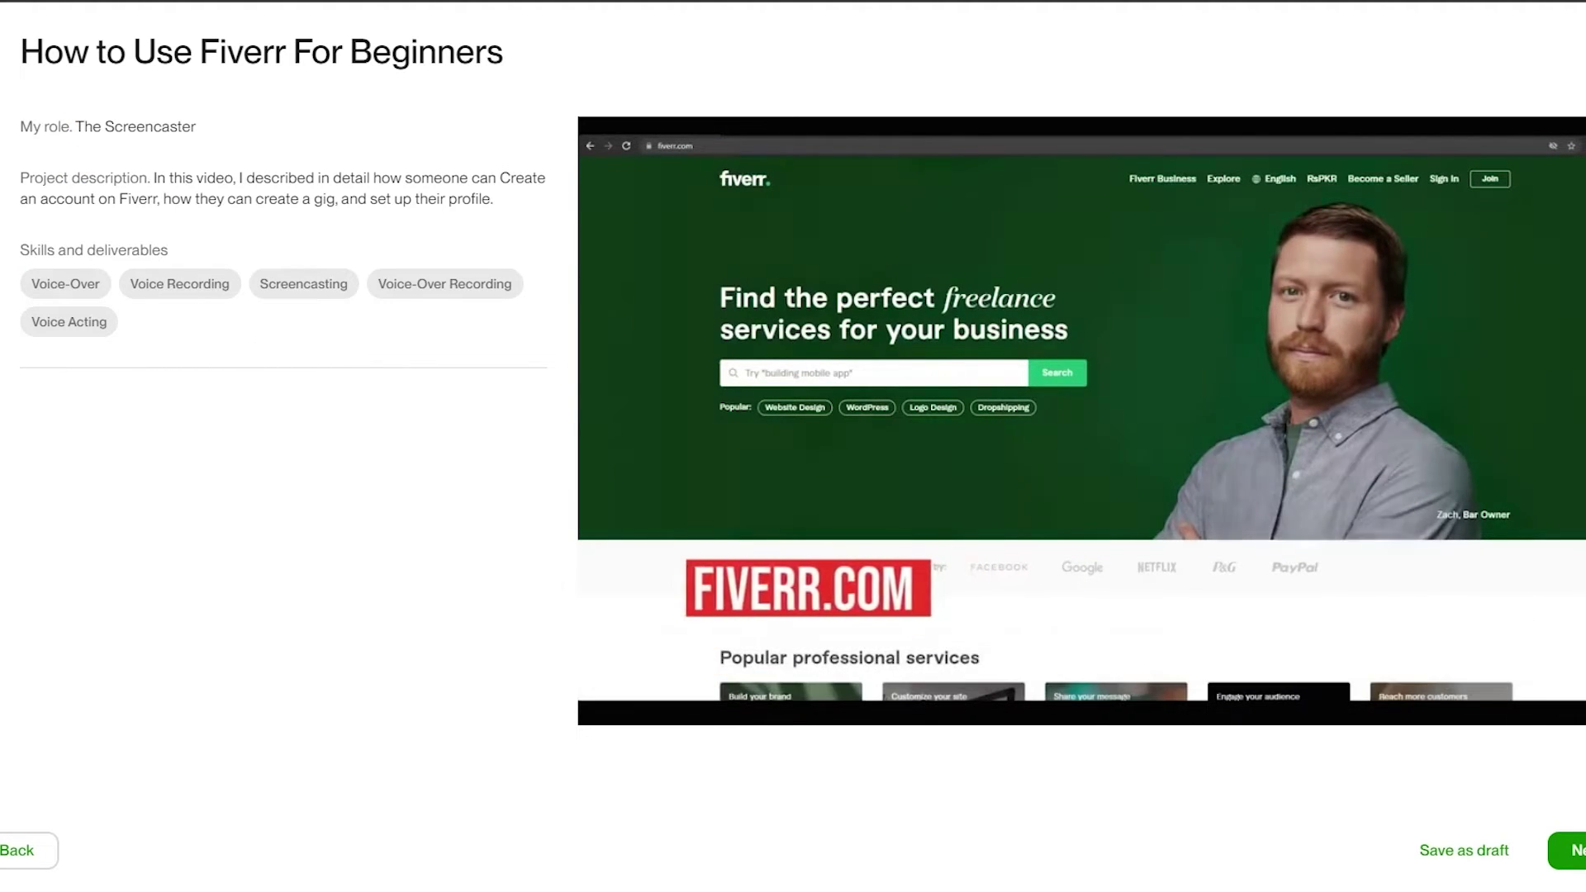
{"action": "left_click", "coordinate": [1574, 866]}
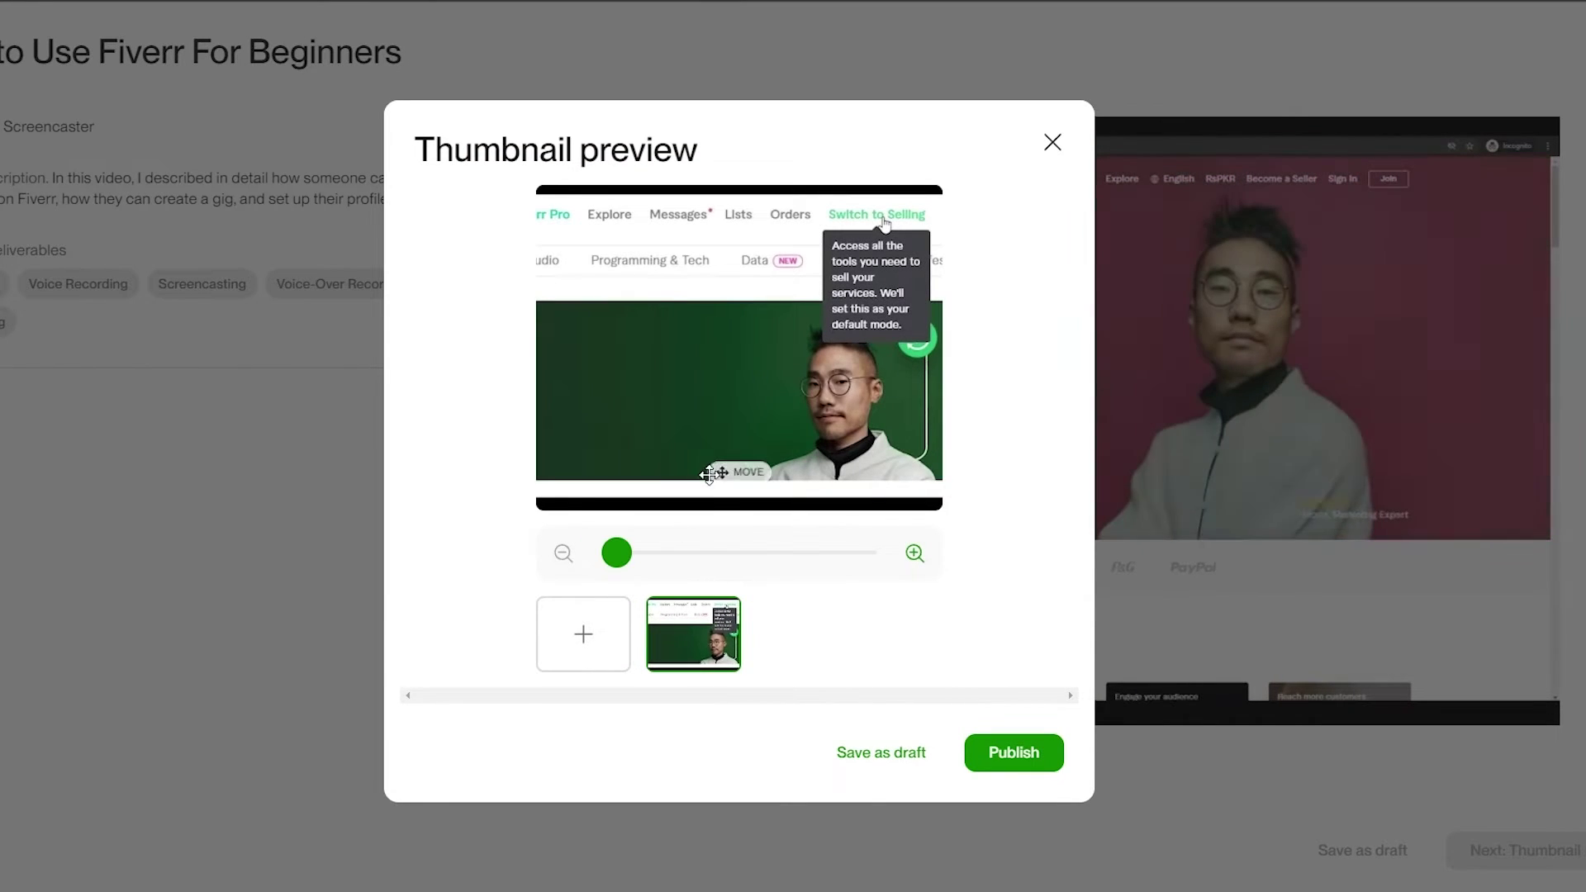
Step: Keep the Fiverr screenshot as the thumbnail, adjust its crop, and publish the project
{"action": "mouse_move", "coordinate": [617, 551]}
{"action": "left_mouse_down"}
{"action": "mouse_move", "coordinate": [635, 549]}
{"action": "mouse_move", "coordinate": [612, 551]}
{"action": "left_mouse_up"}
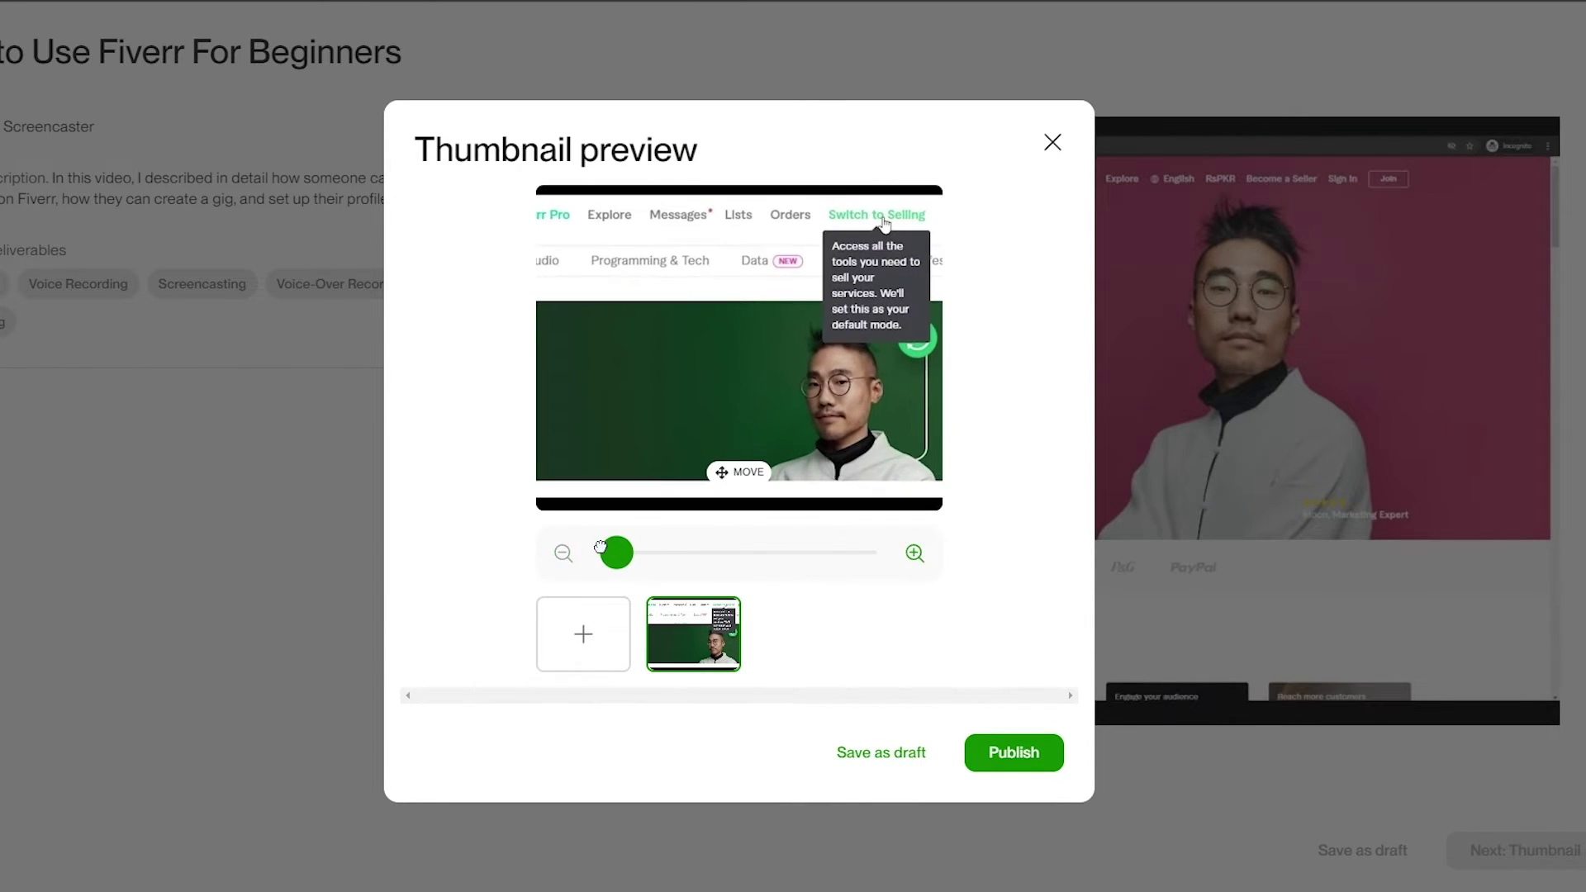
{"action": "left_click", "coordinate": [609, 646]}
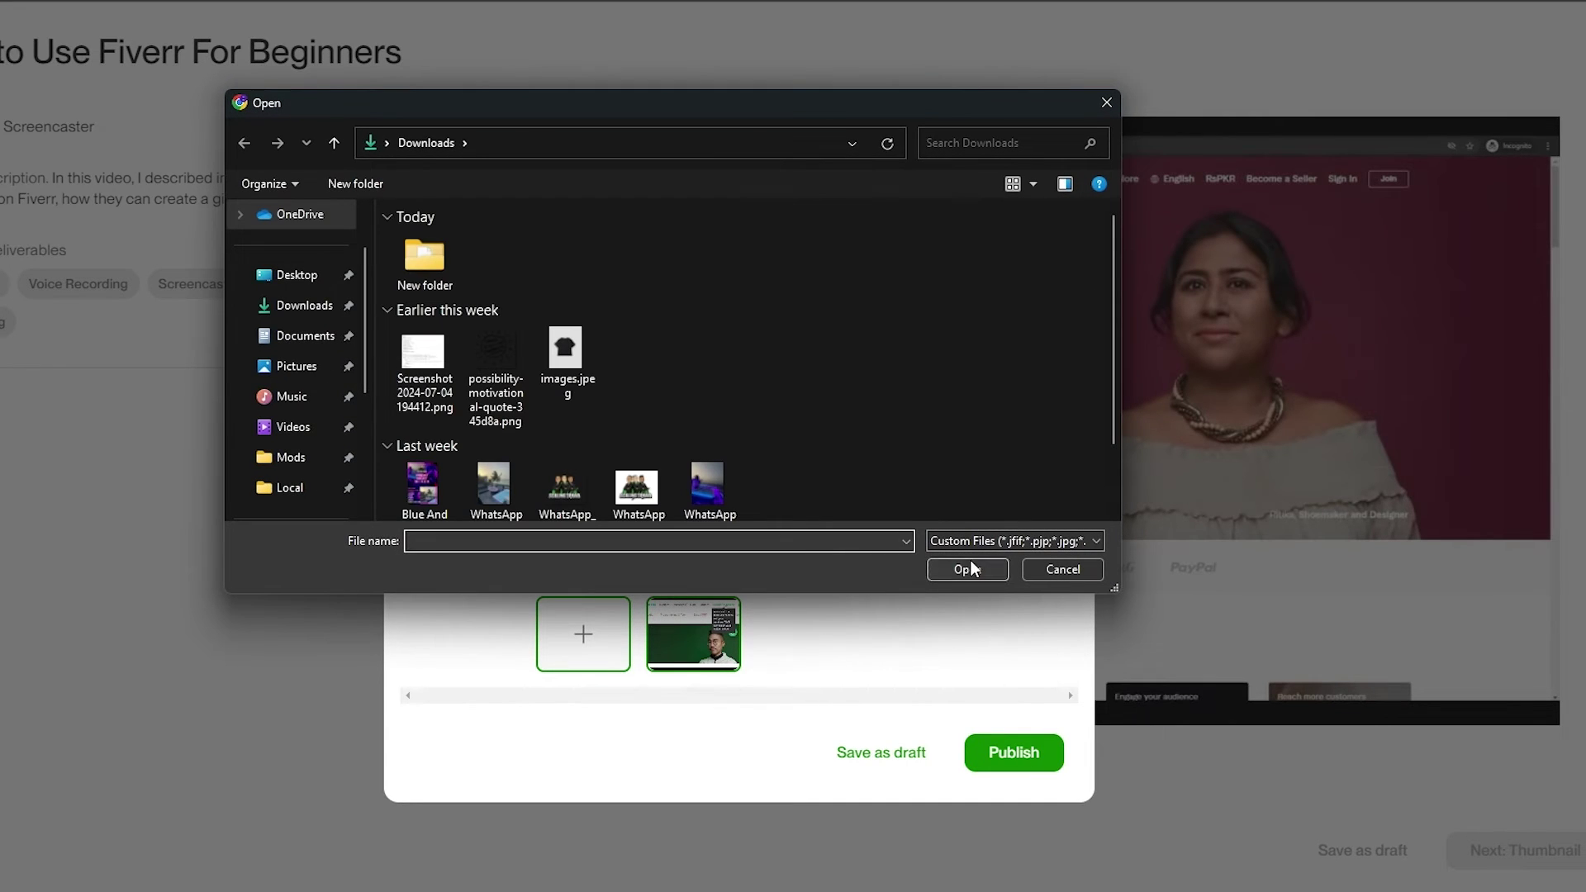
{"action": "left_click", "coordinate": [1056, 567]}
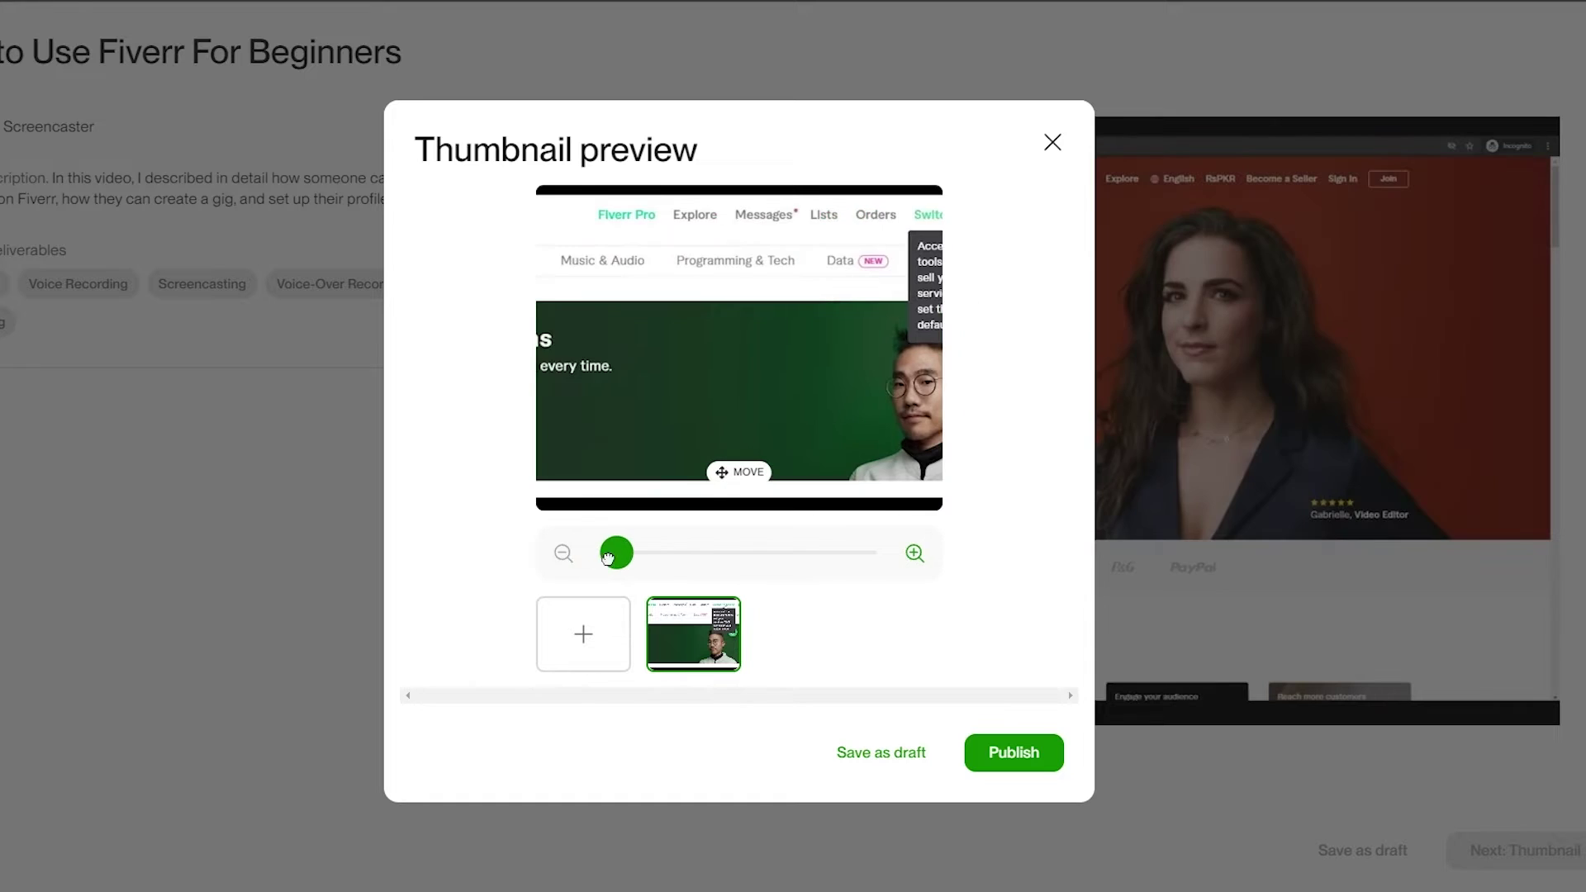
{"action": "left_click_drag", "start_coordinate": [761, 377], "coordinate": [654, 377]}
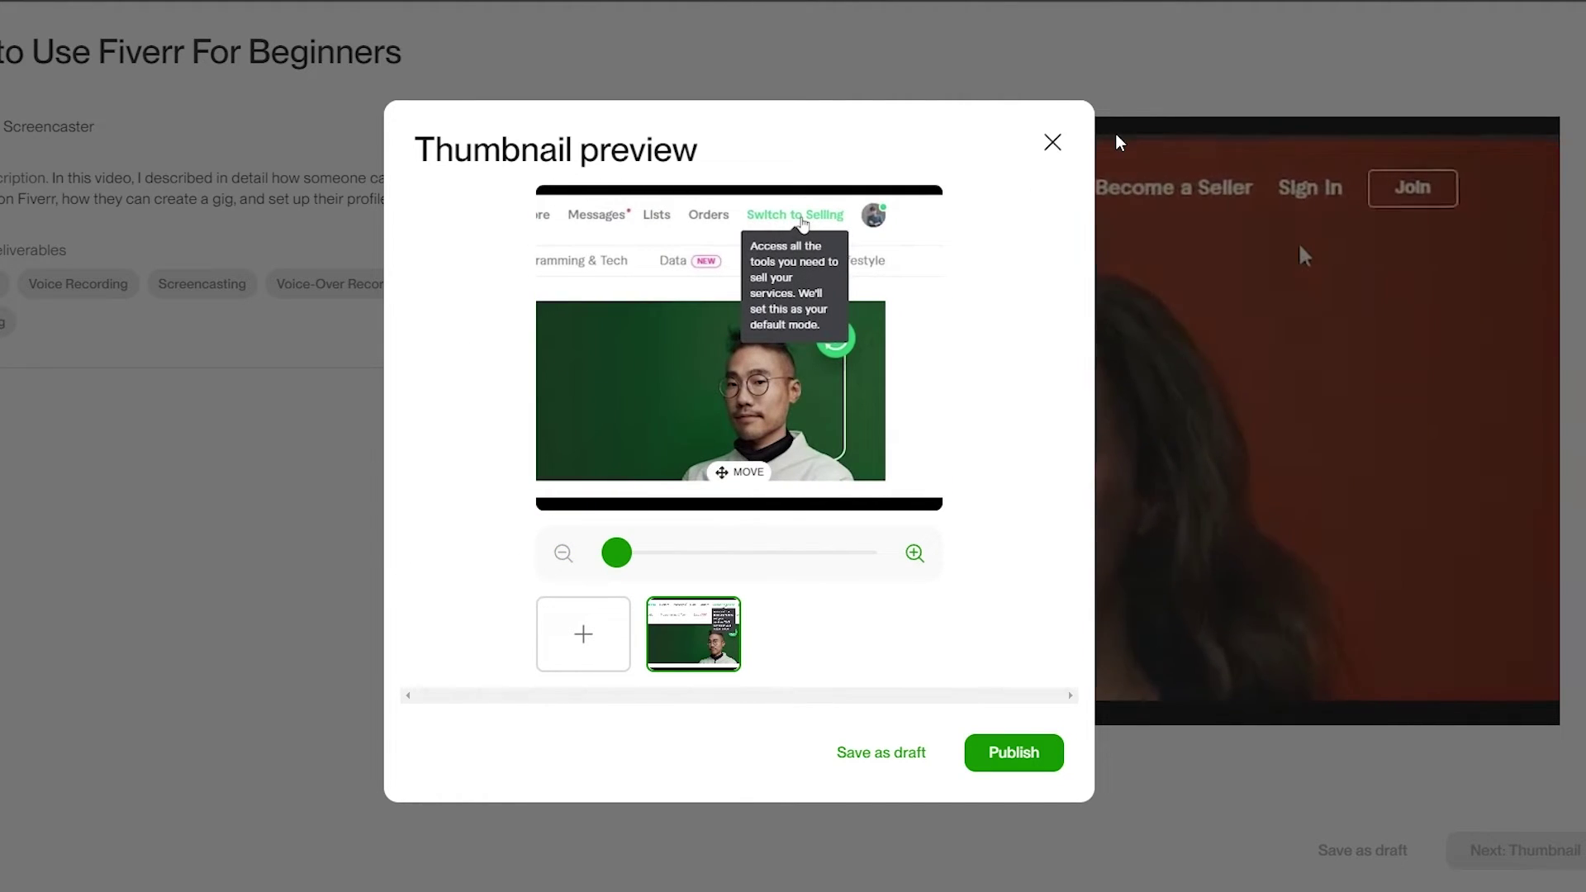
{"action": "left_click", "coordinate": [1053, 143]}
{"action": "left_click", "coordinate": [1536, 851]}
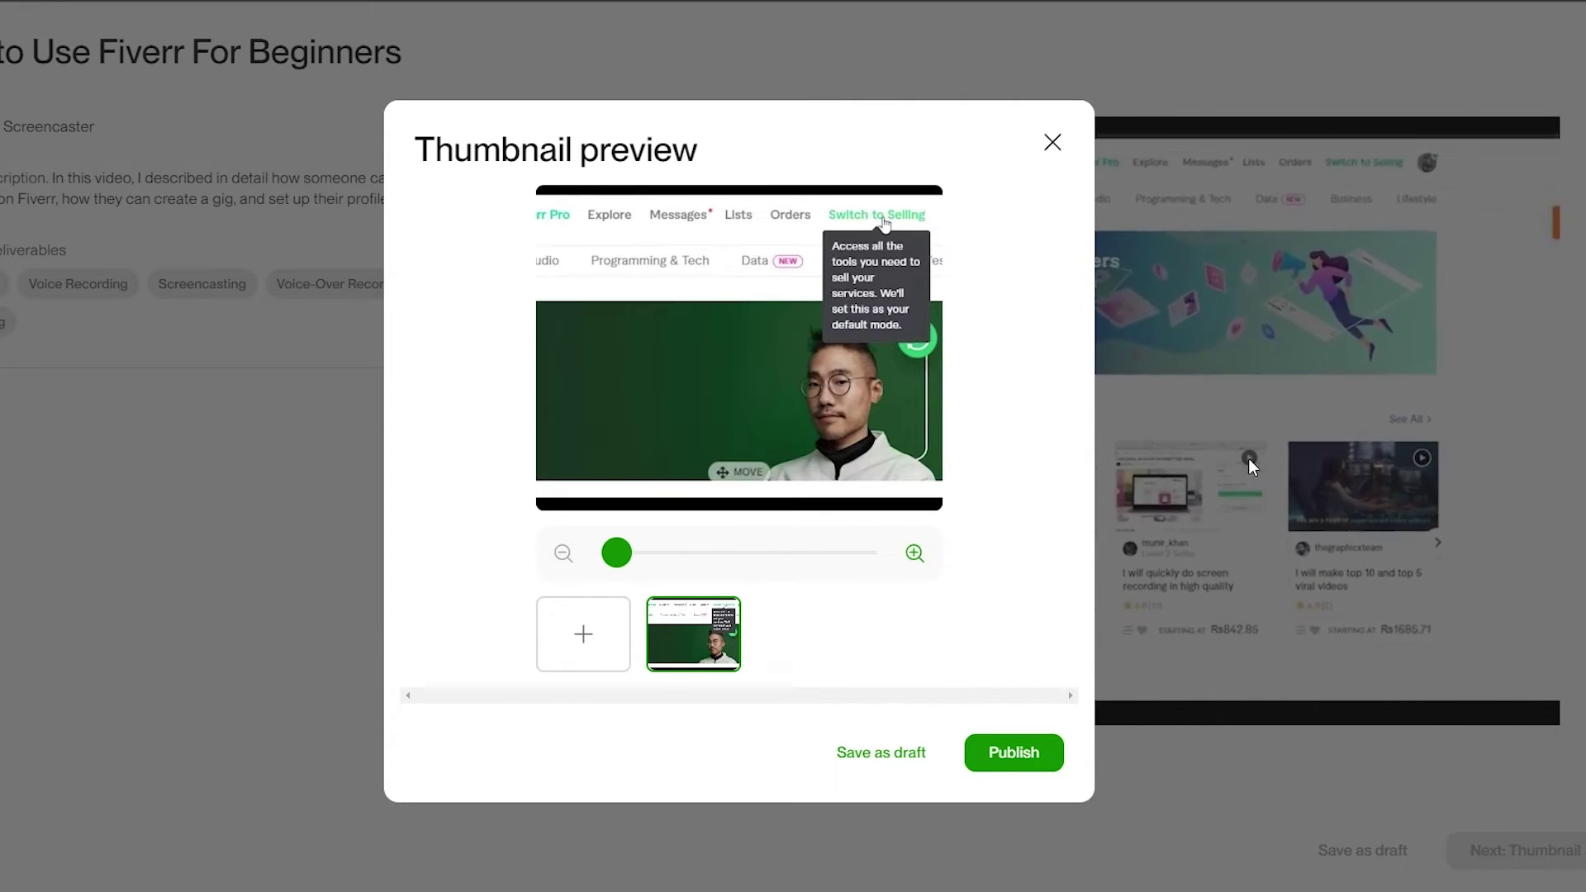
{"action": "left_click", "coordinate": [1014, 764]}
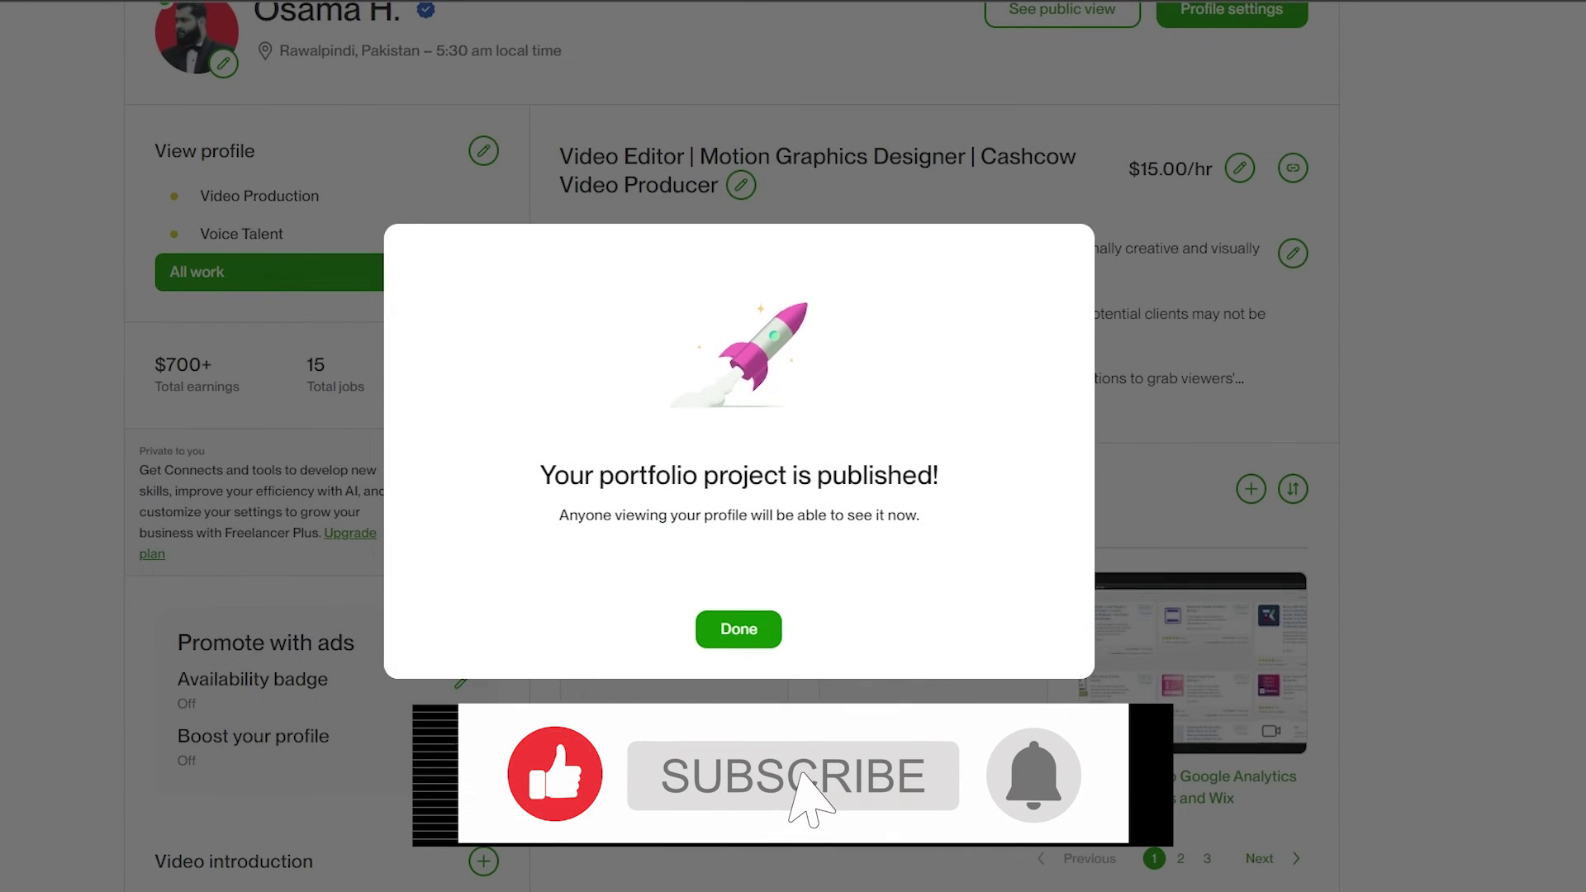
Step: Close the 'Your portfolio project is published!' confirmation with Done
{"action": "left_click_drag", "start_coordinate": [541, 480], "coordinate": [1019, 485]}
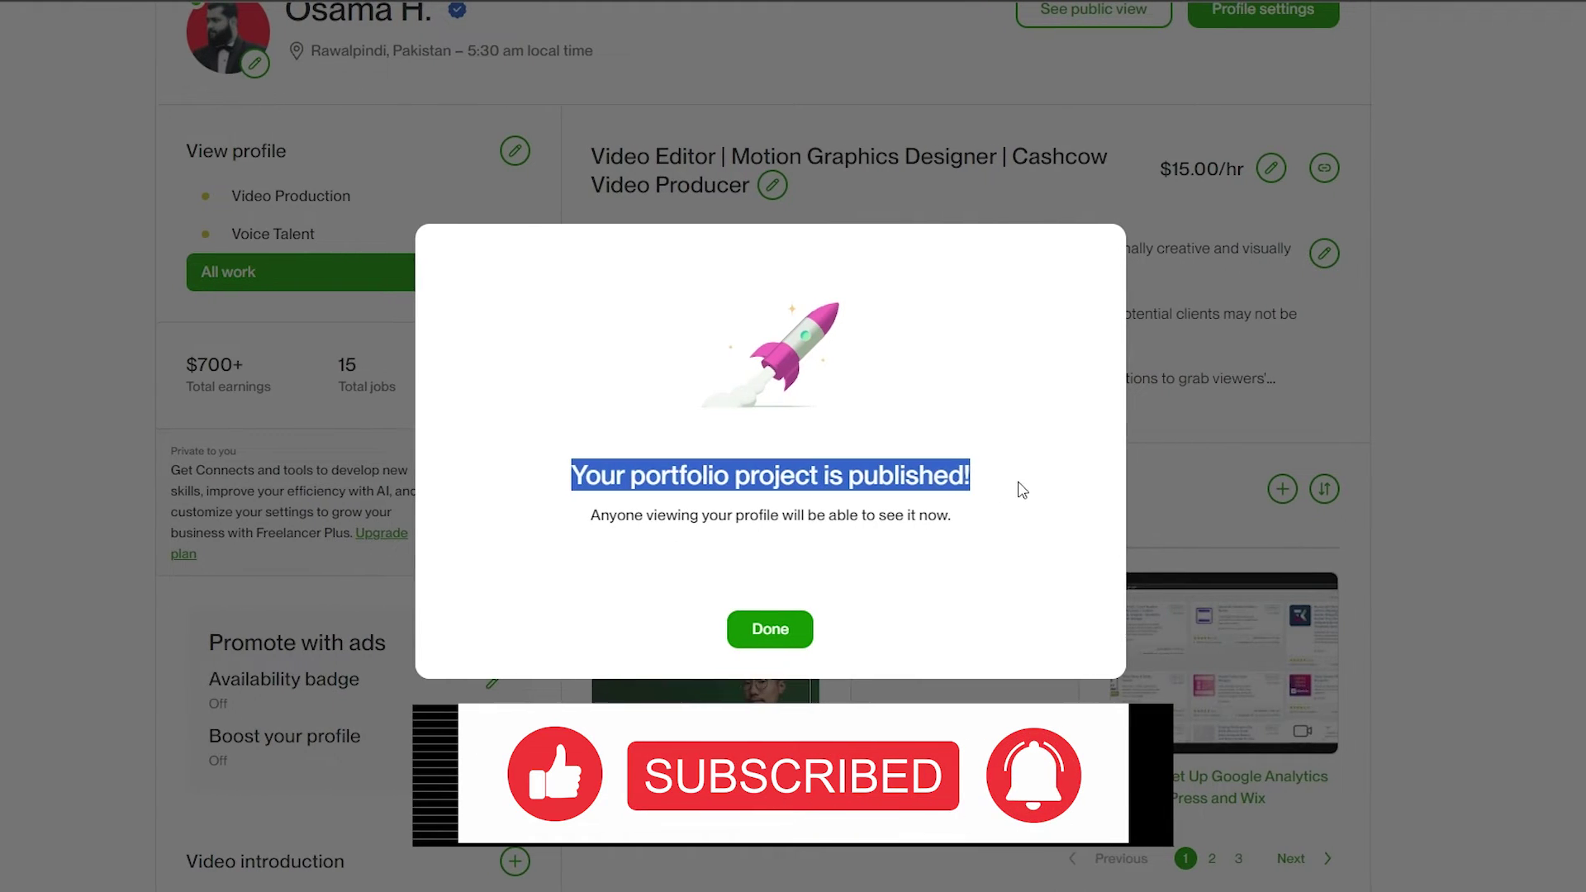
{"action": "left_click", "coordinate": [733, 633]}
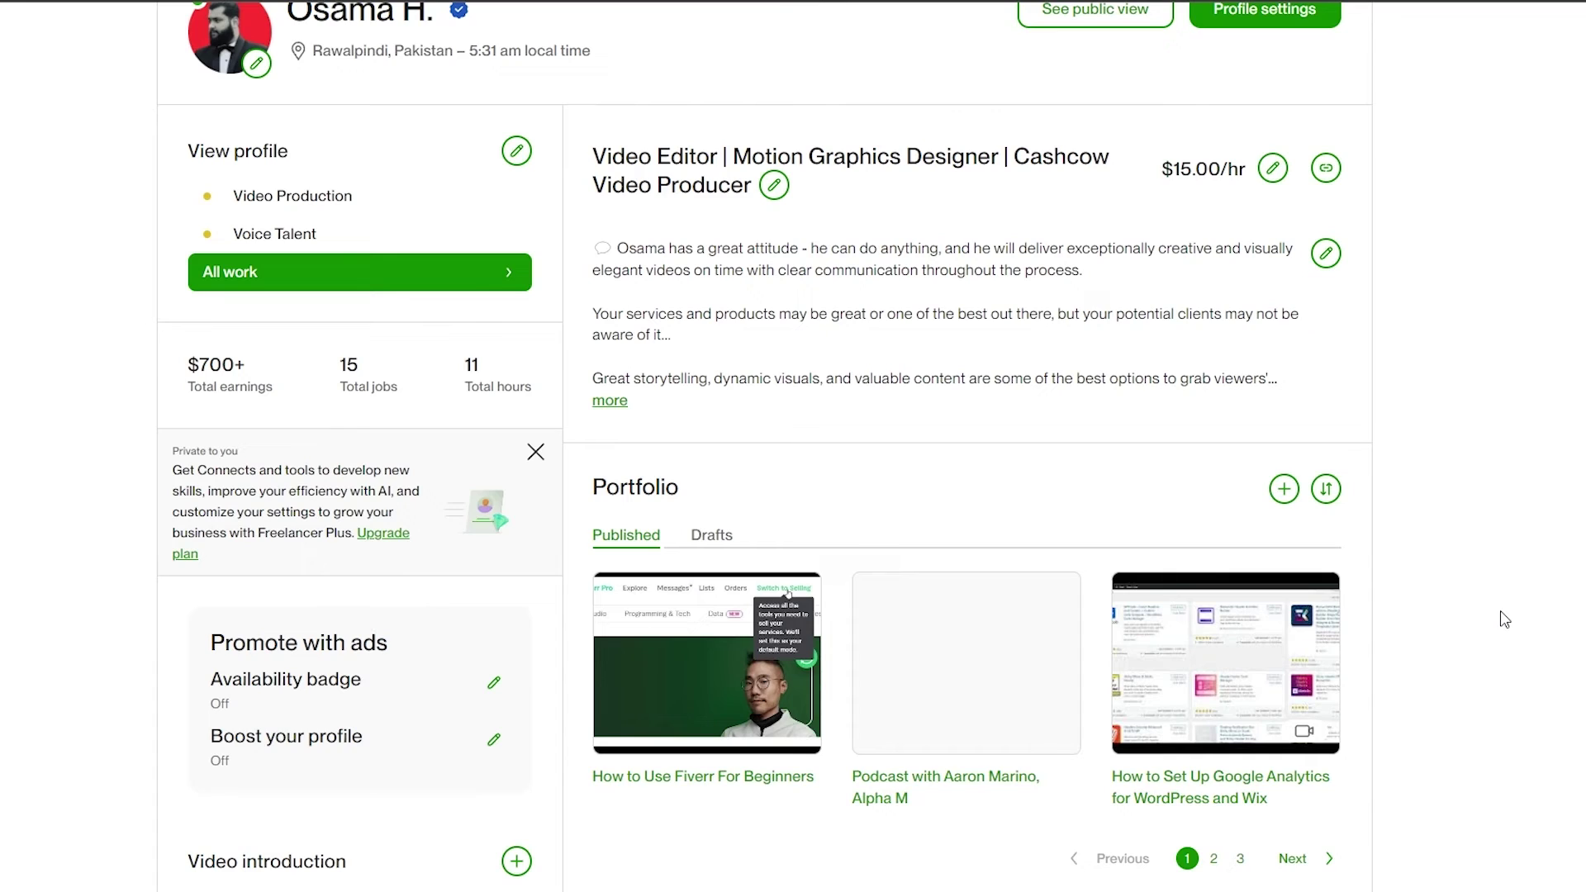
{"action": "mouse_move", "coordinate": [199, 152]}
{"action": "left_mouse_down"}
{"action": "mouse_move", "coordinate": [295, 154]}
{"action": "mouse_move", "coordinate": [199, 169]}
{"action": "left_mouse_up"}
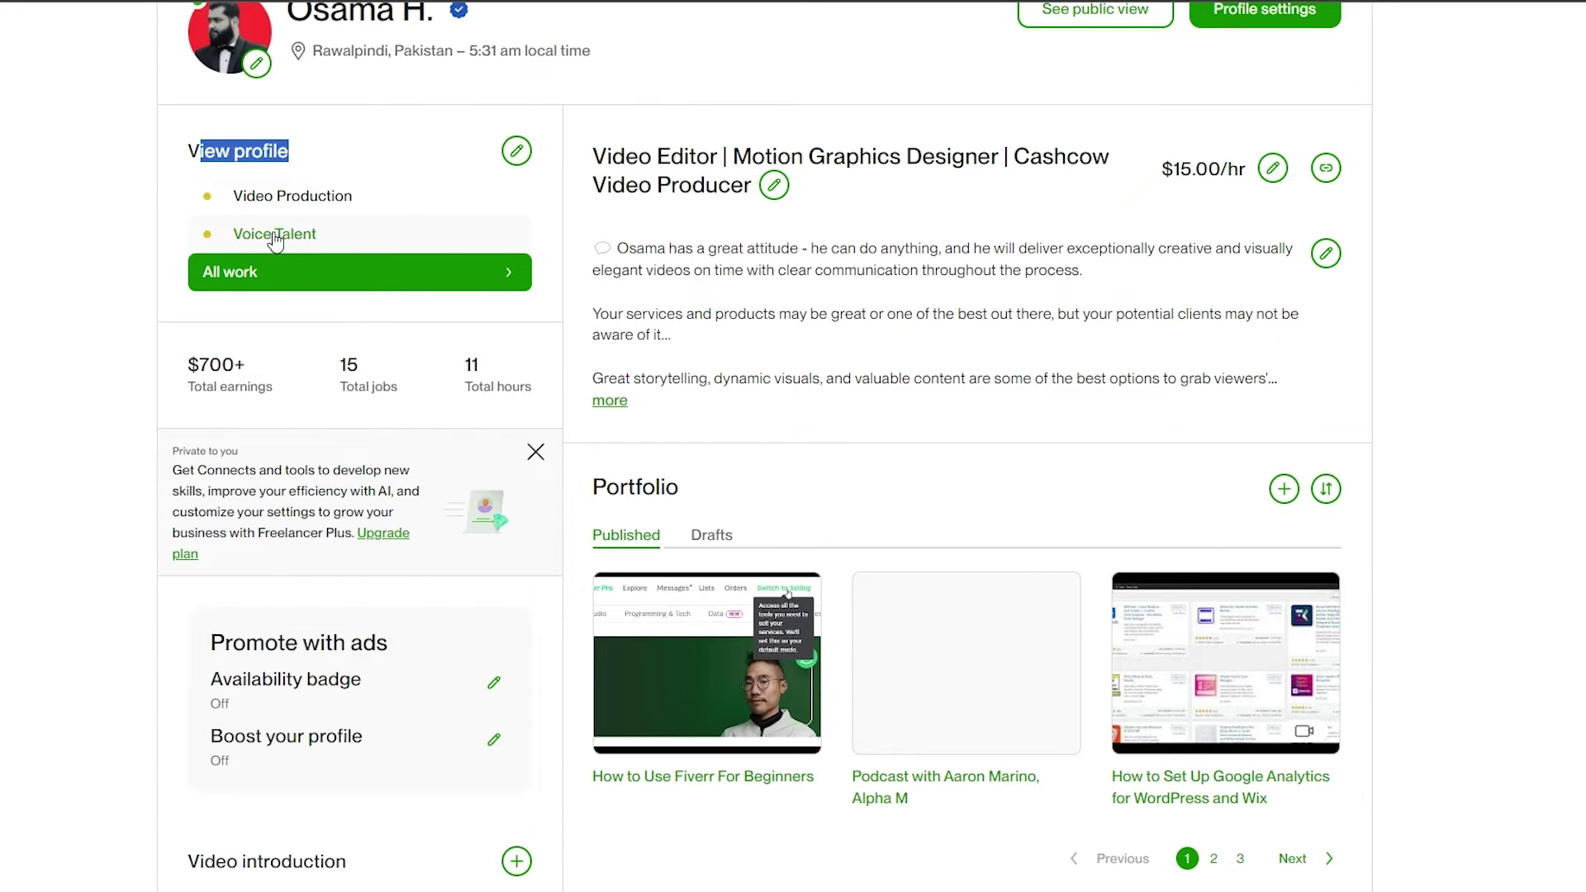
{"action": "scroll", "coordinate": [446, 261], "scroll_direction": "down", "scroll_amount": 8}
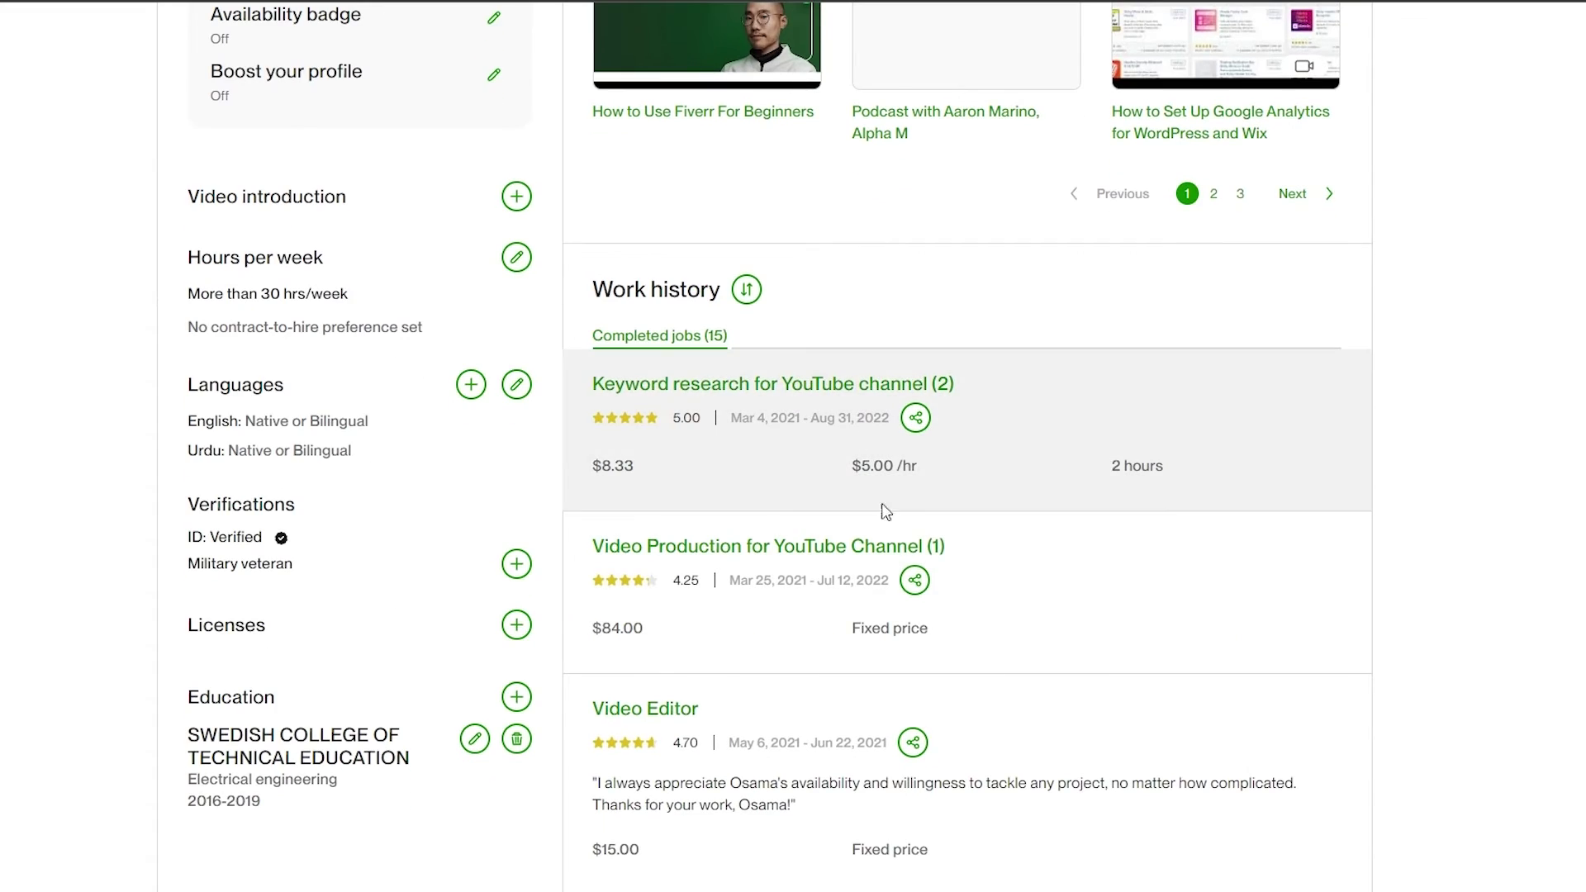
{"action": "scroll", "coordinate": [602, 383], "scroll_direction": "up", "scroll_amount": 7}
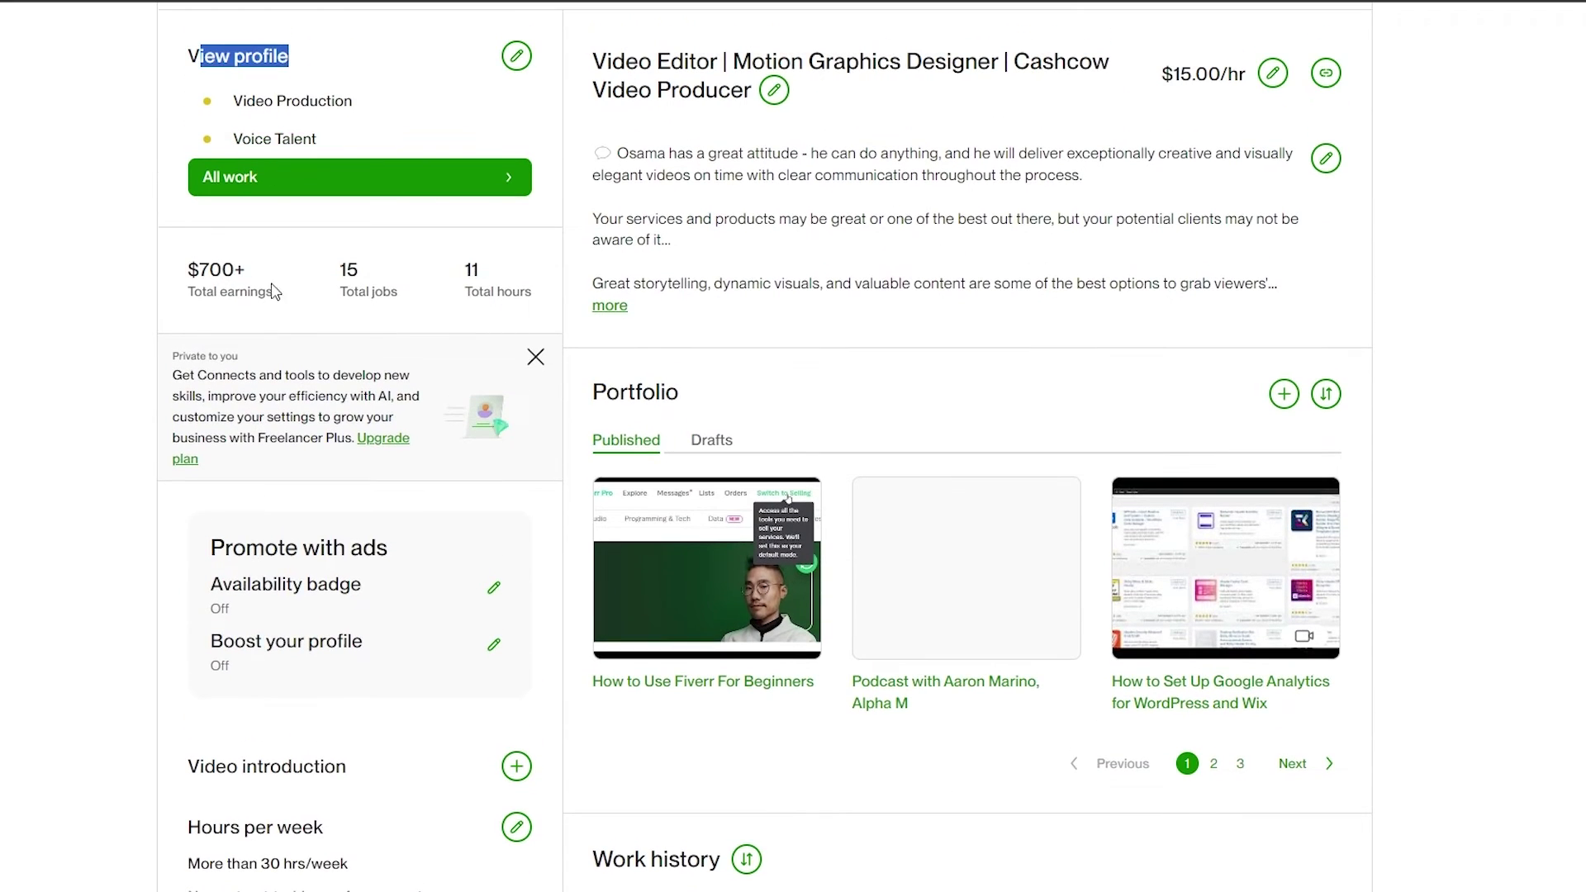
{"action": "scroll", "coordinate": [909, 435], "scroll_direction": "down", "scroll_amount": 6}
{"action": "scroll", "coordinate": [909, 435], "scroll_direction": "up", "scroll_amount": 7}
{"action": "mouse_move", "coordinate": [1338, 726]}
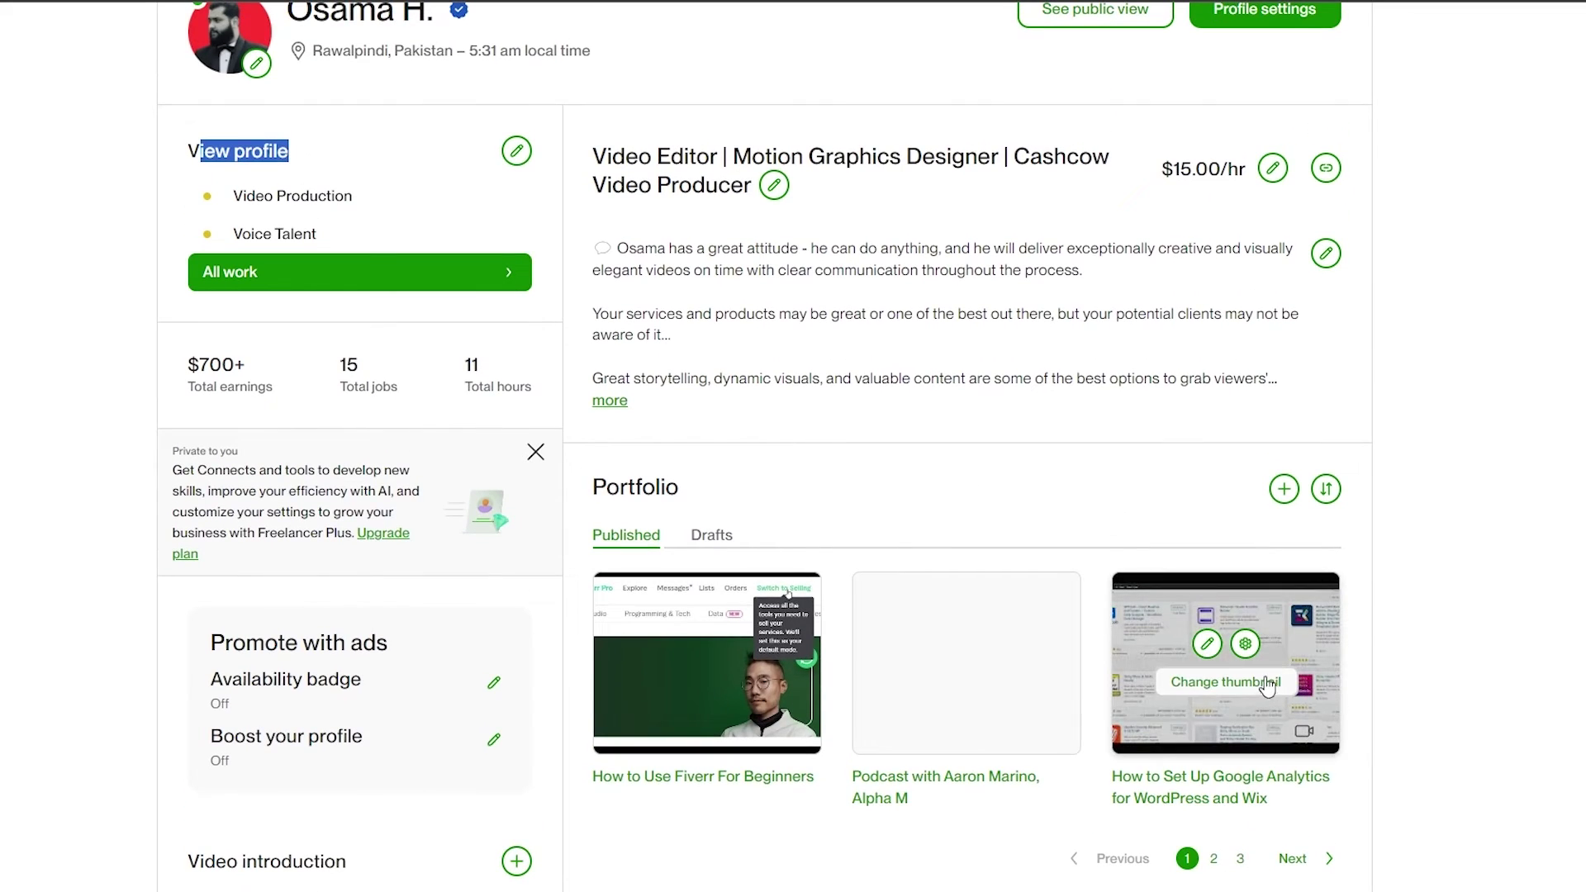
{"action": "mouse_move", "coordinate": [877, 767]}
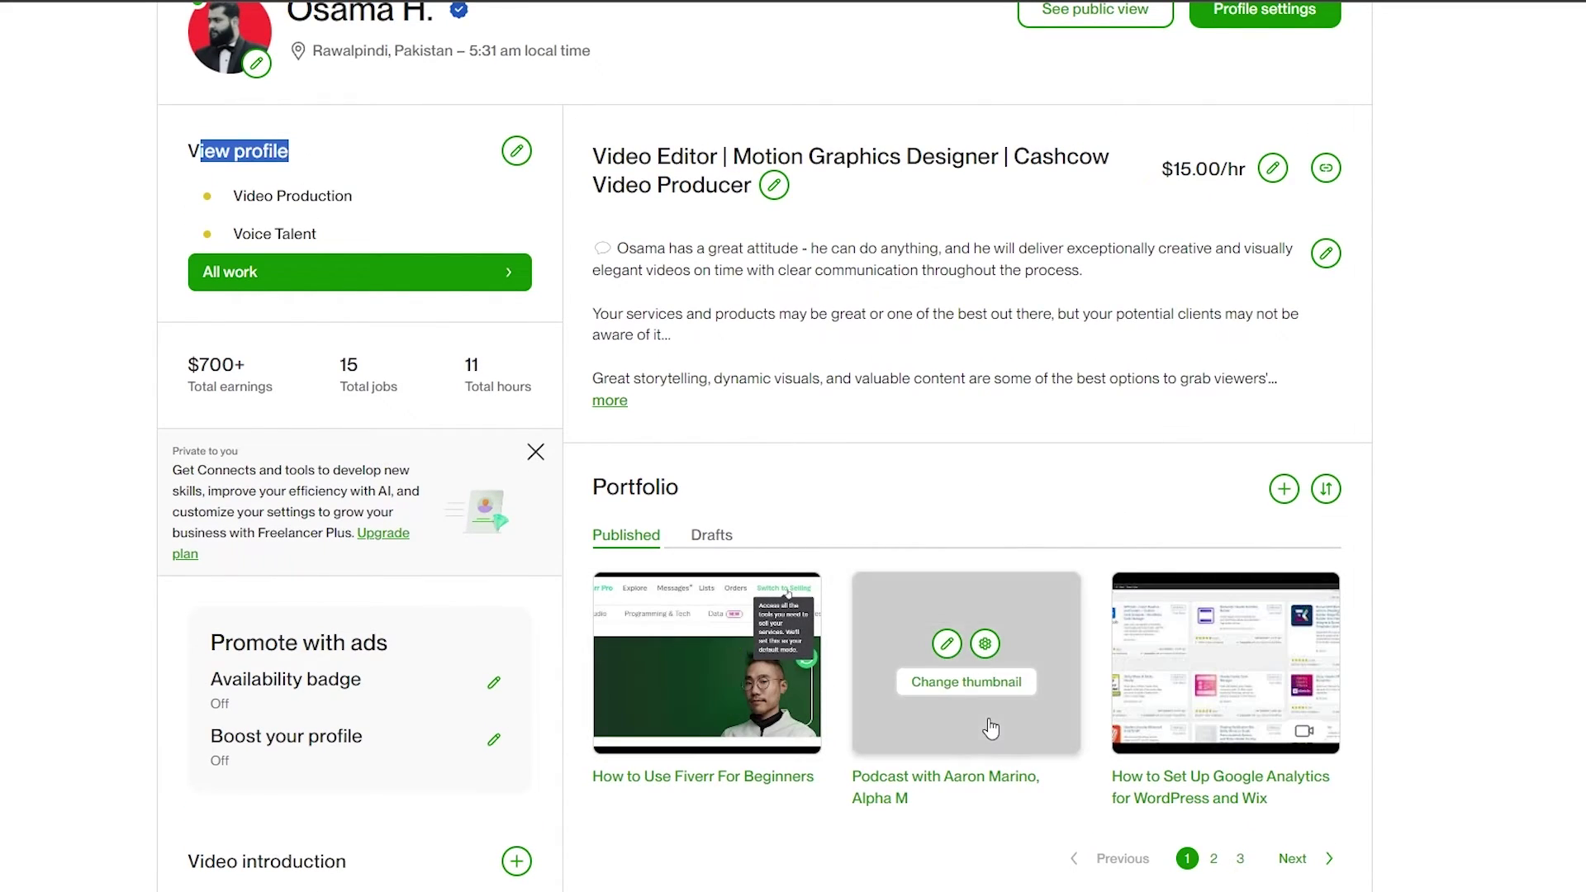
{"action": "left_click", "coordinate": [1213, 859]}
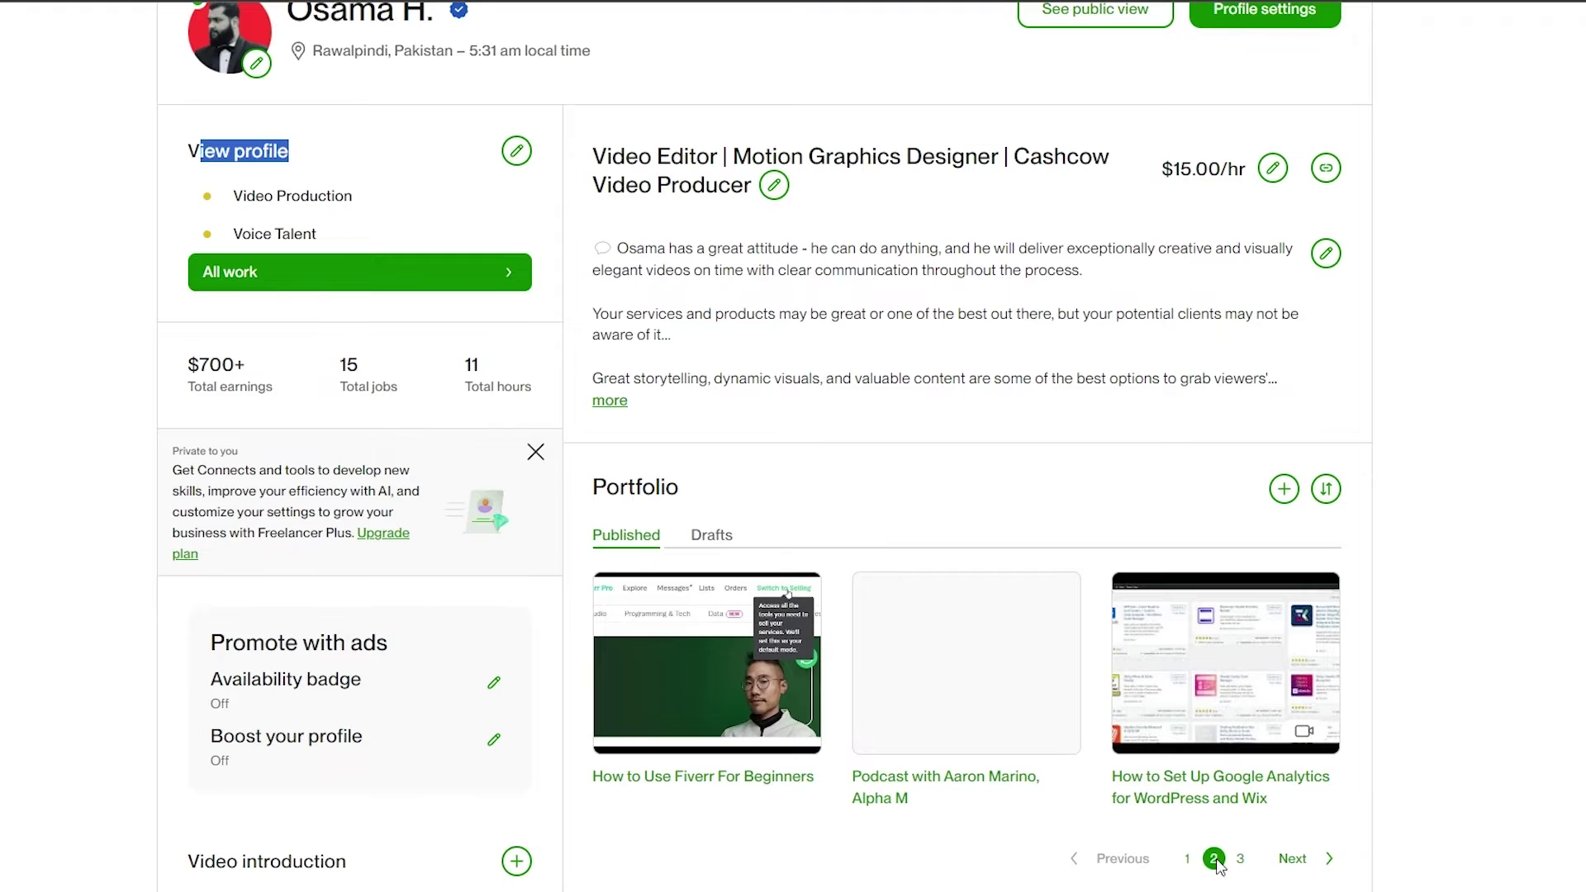
{"action": "left_click", "coordinate": [1187, 859]}
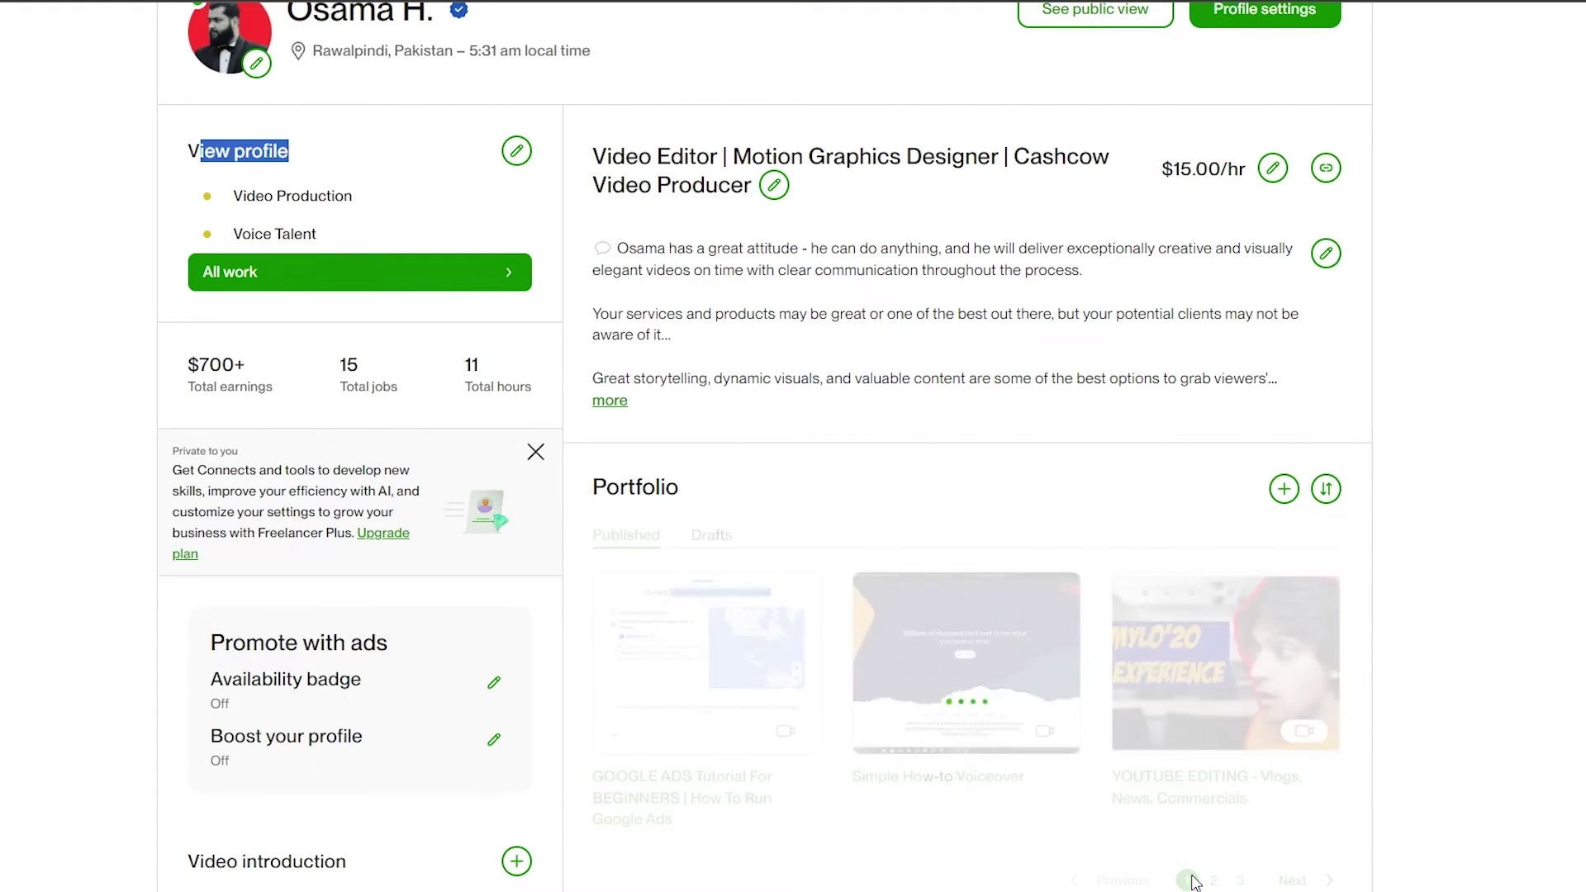
{"action": "mouse_move", "coordinate": [1054, 745]}
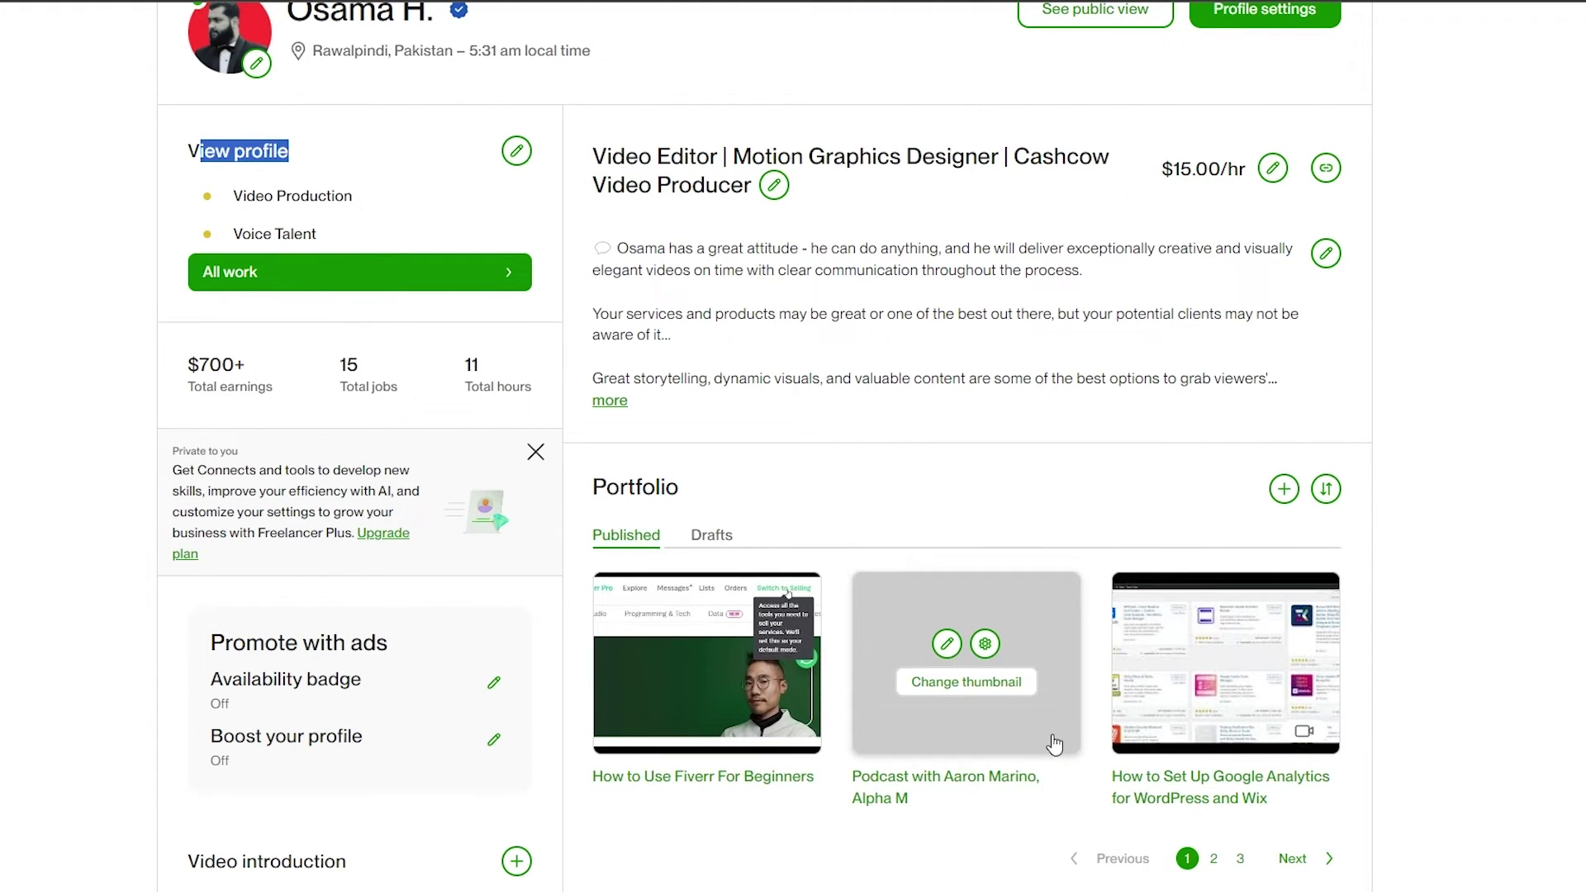
{"action": "left_click", "coordinate": [859, 494]}
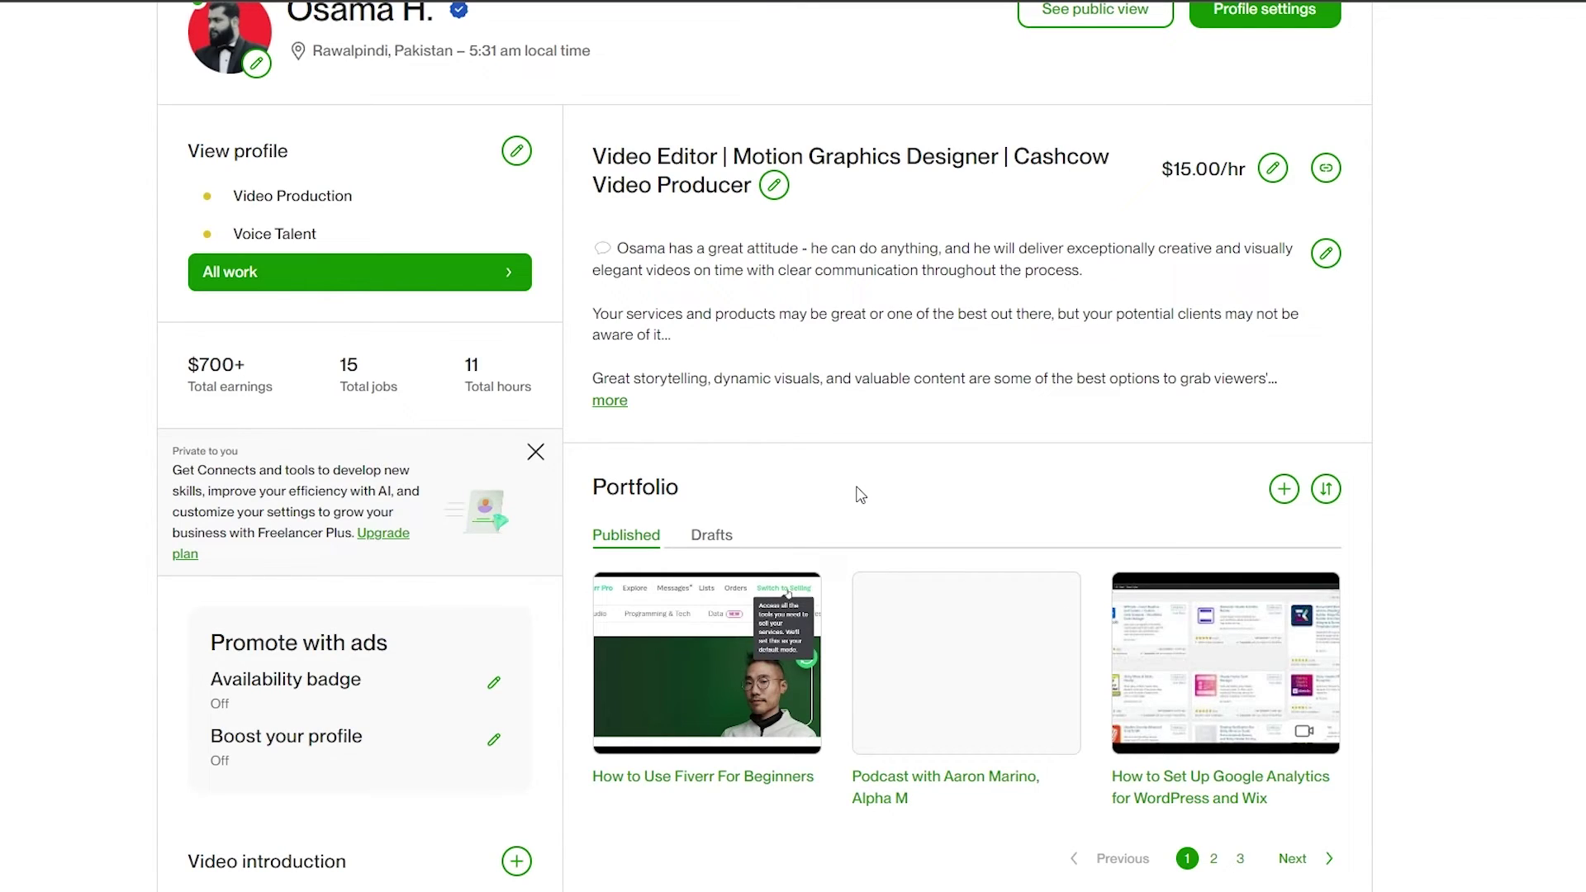
{"action": "scroll", "coordinate": [859, 494], "scroll_direction": "up", "scroll_amount": 1}
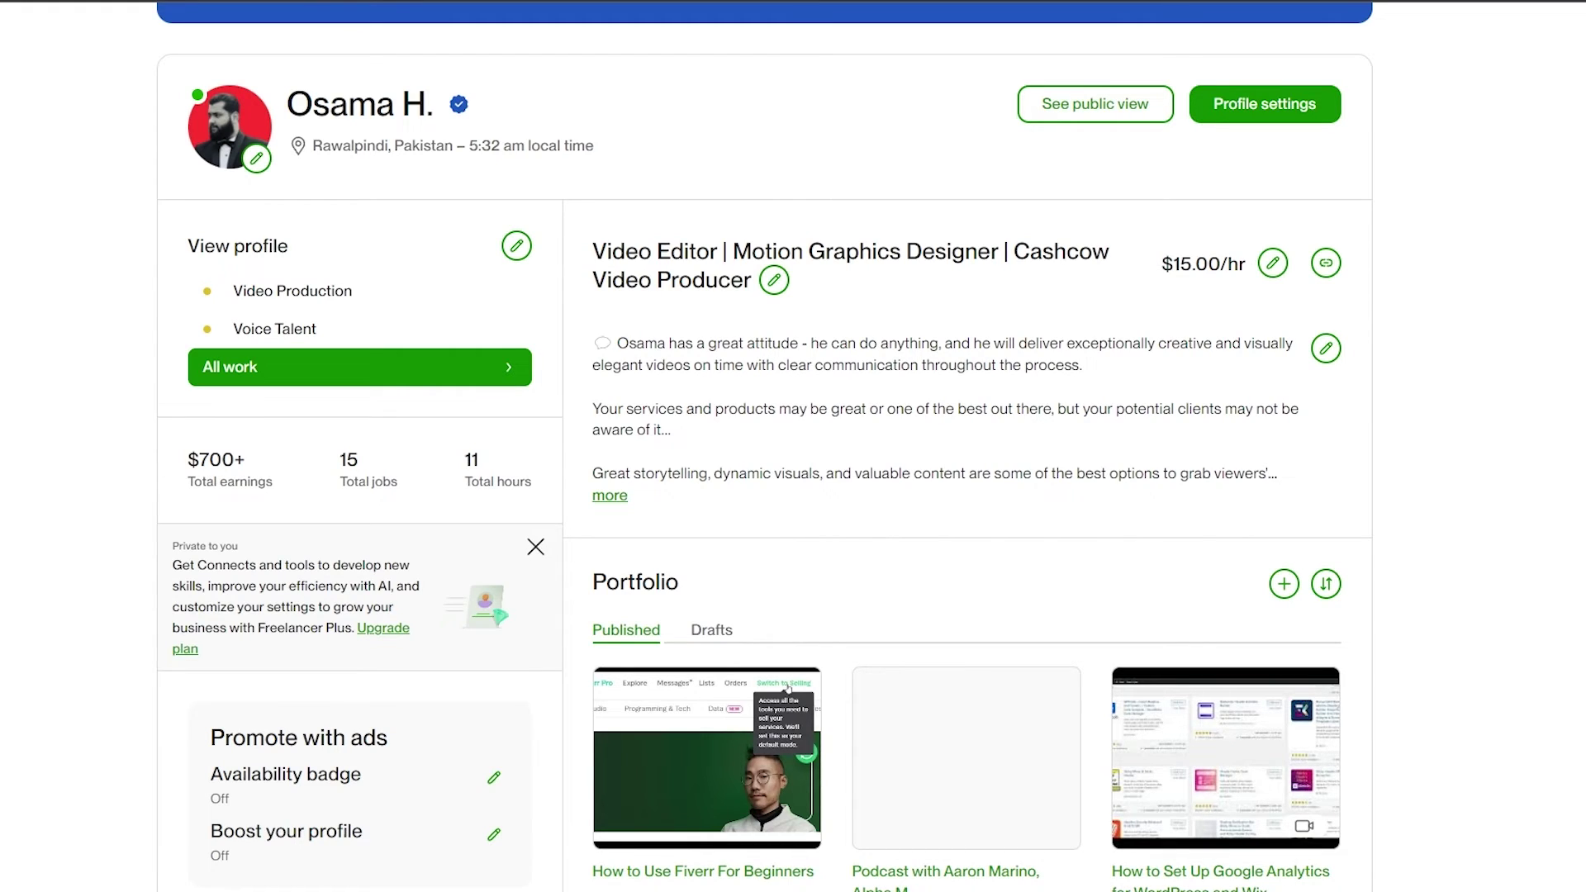
{"action": "scroll", "coordinate": [1575, 460], "scroll_direction": "down", "scroll_amount": 2}
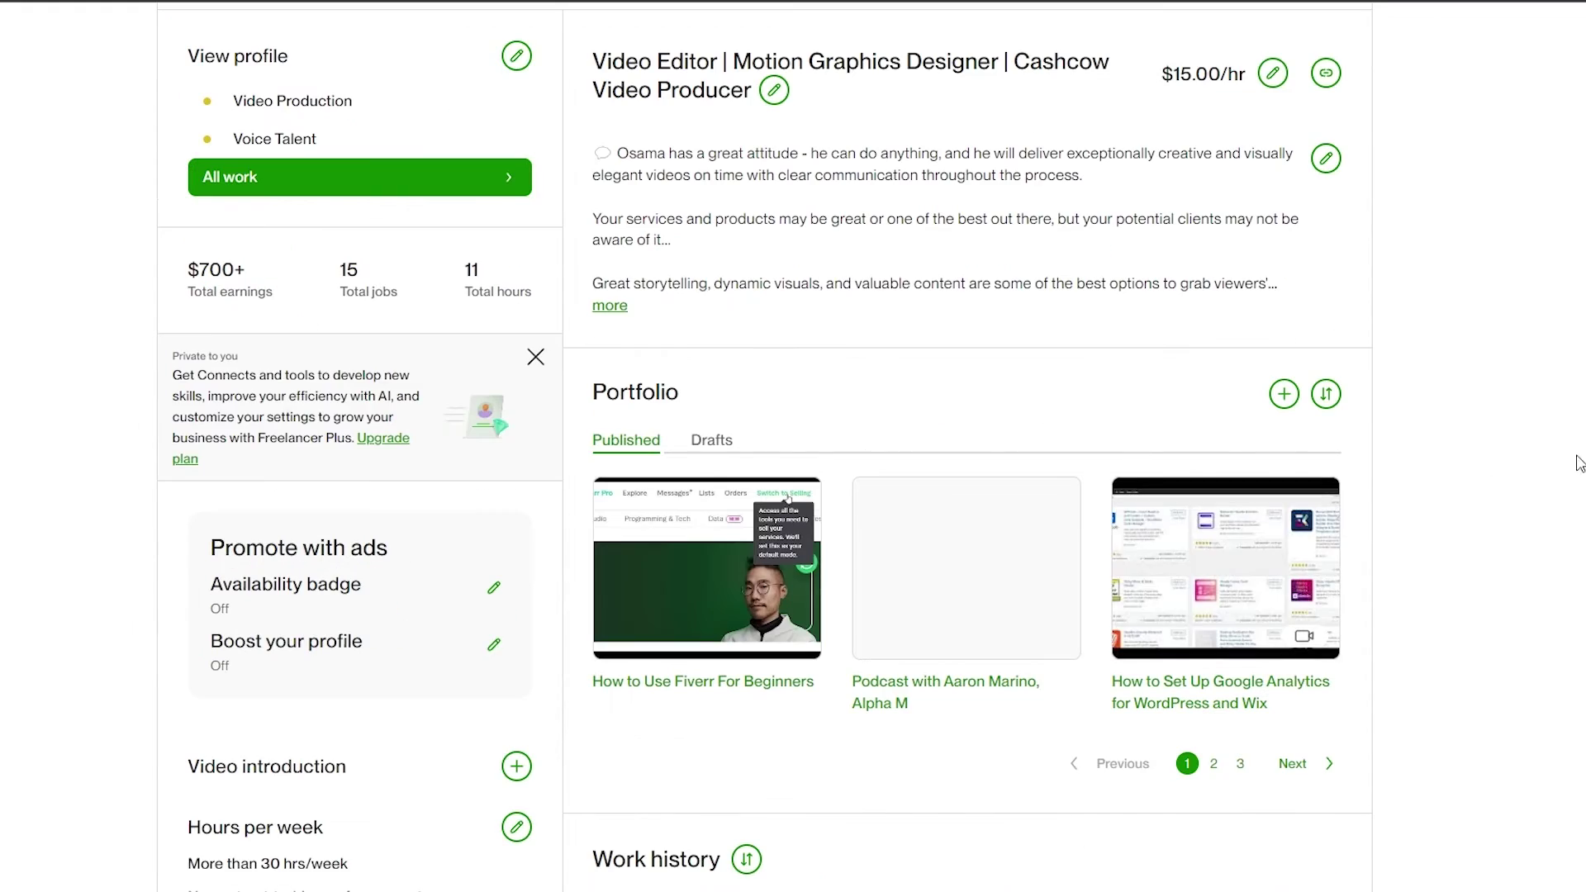
{"action": "scroll", "coordinate": [849, 504], "scroll_direction": "up", "scroll_amount": 2}
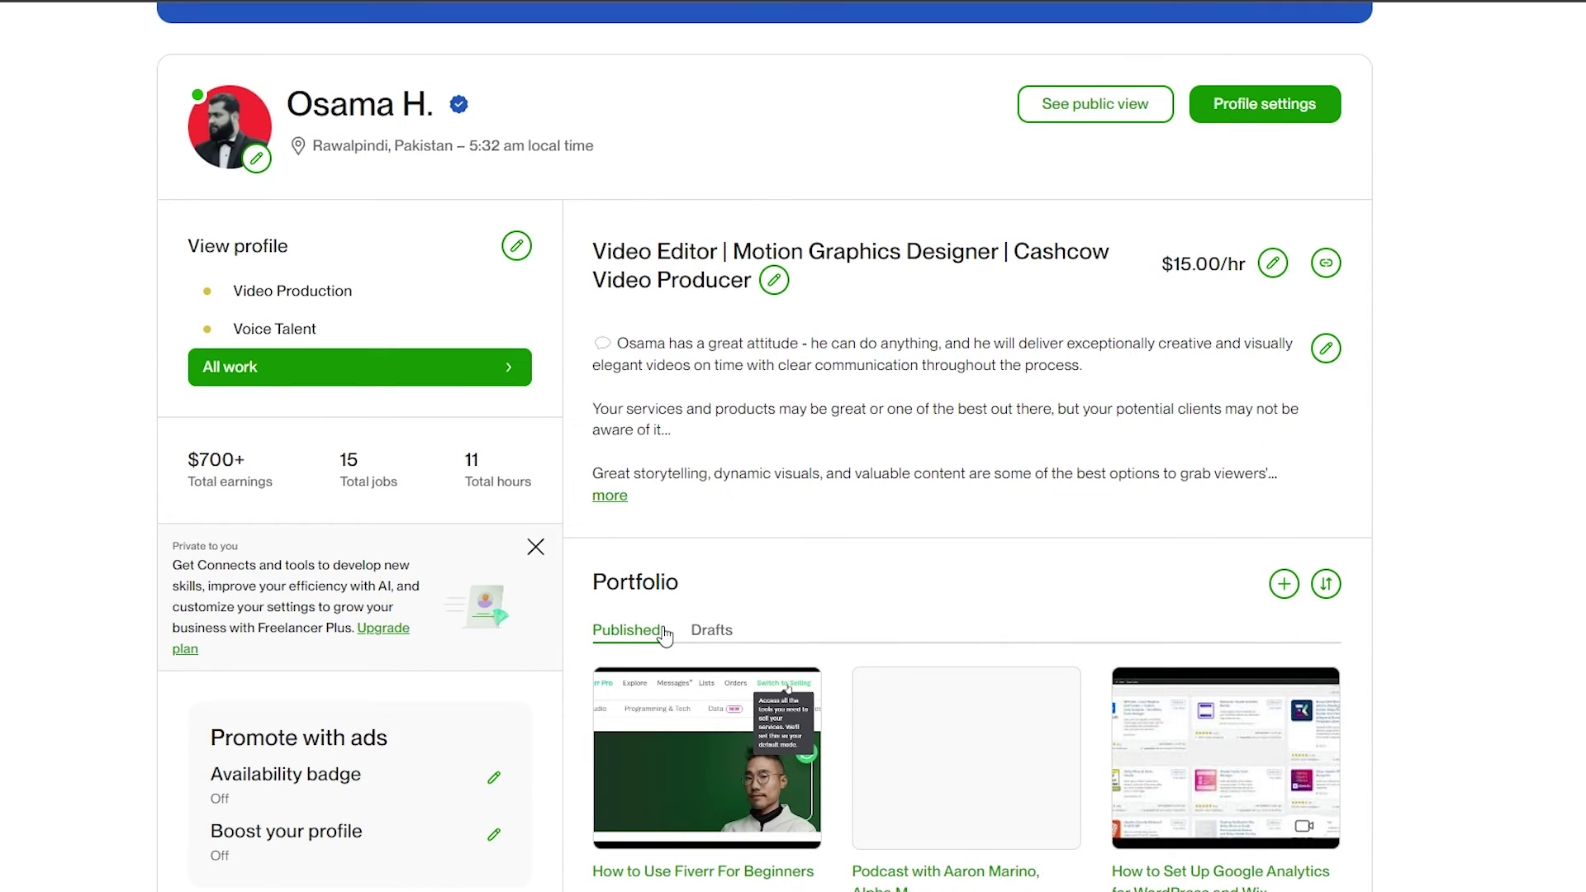
{"action": "left_click", "coordinate": [698, 632]}
{"action": "scroll", "coordinate": [999, 763], "scroll_direction": "down", "scroll_amount": 5}
{"action": "scroll", "coordinate": [694, 397], "scroll_direction": "up", "scroll_amount": 3}
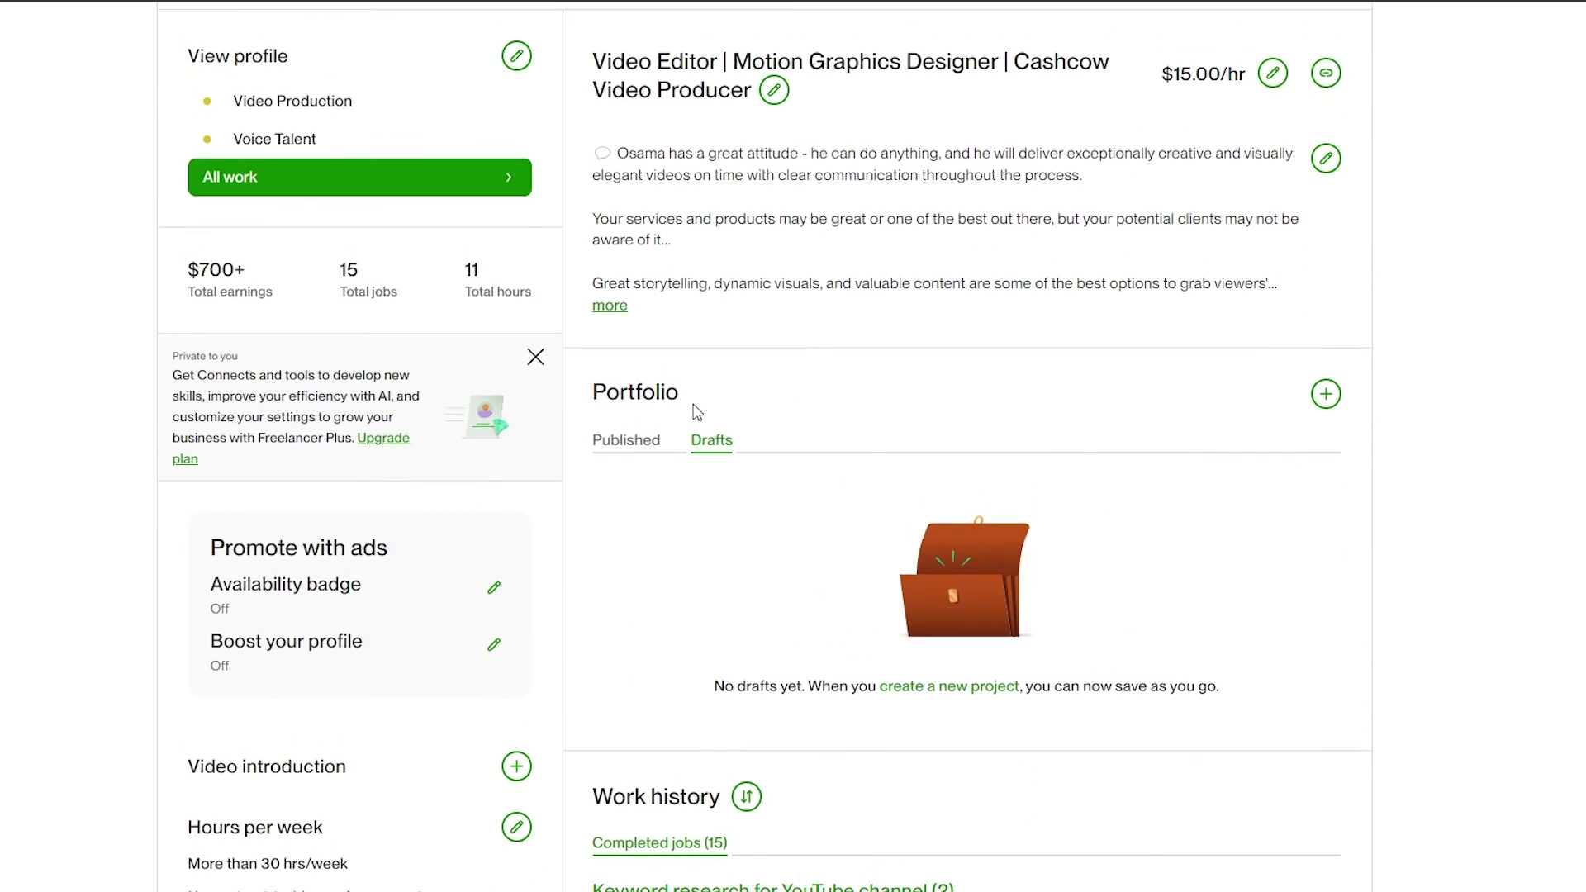
{"action": "left_click", "coordinate": [615, 438]}
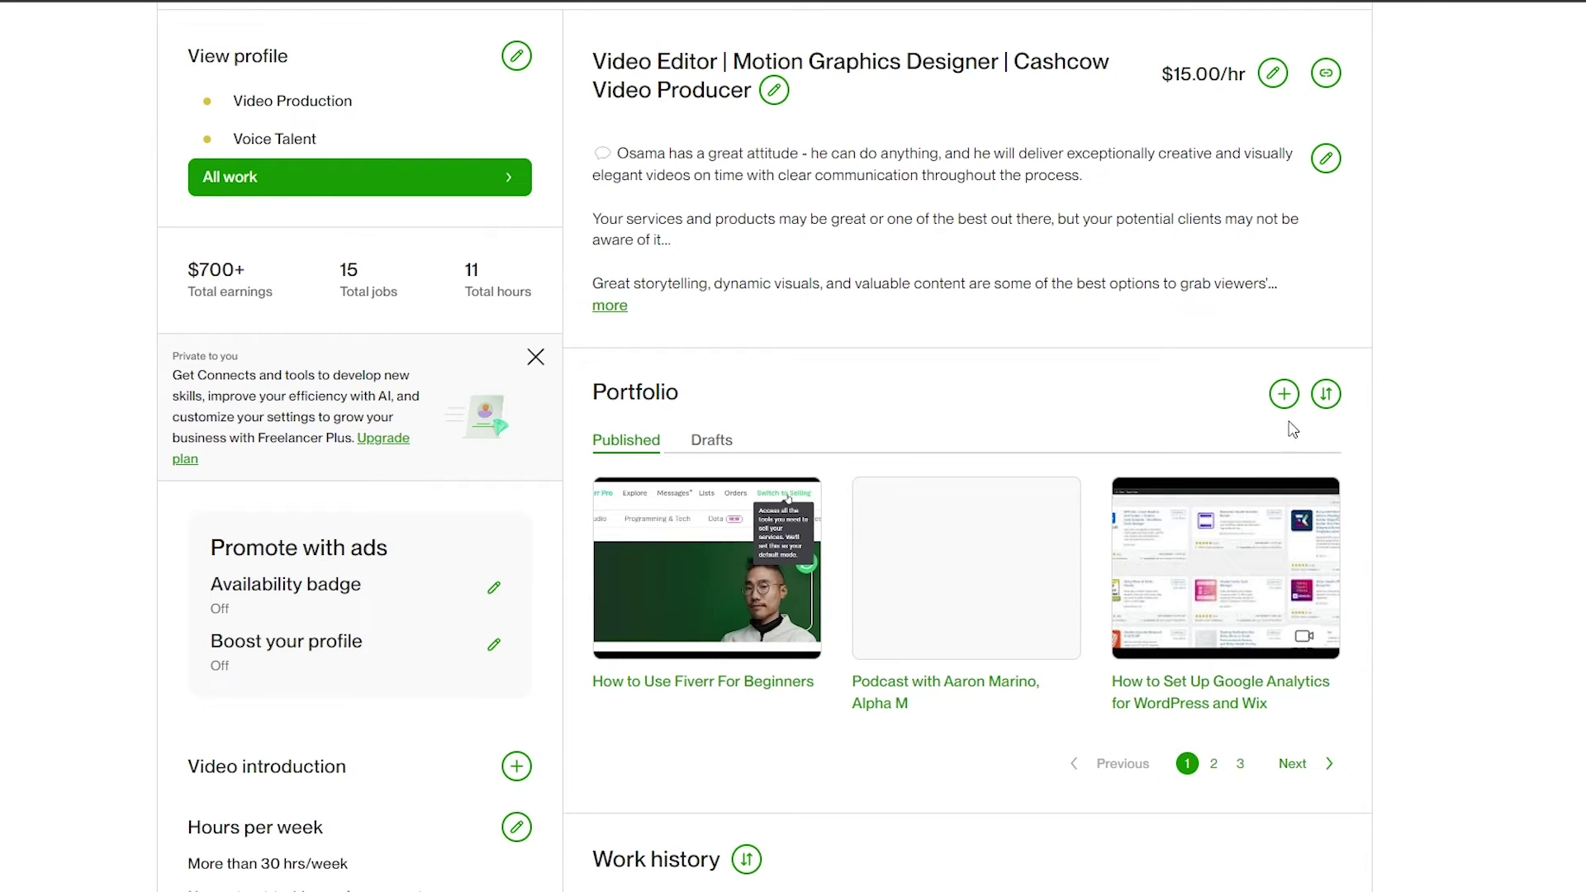
{"action": "left_click", "coordinate": [1284, 393]}
{"action": "scroll", "coordinate": [1041, 393], "scroll_direction": "up", "scroll_amount": 5}
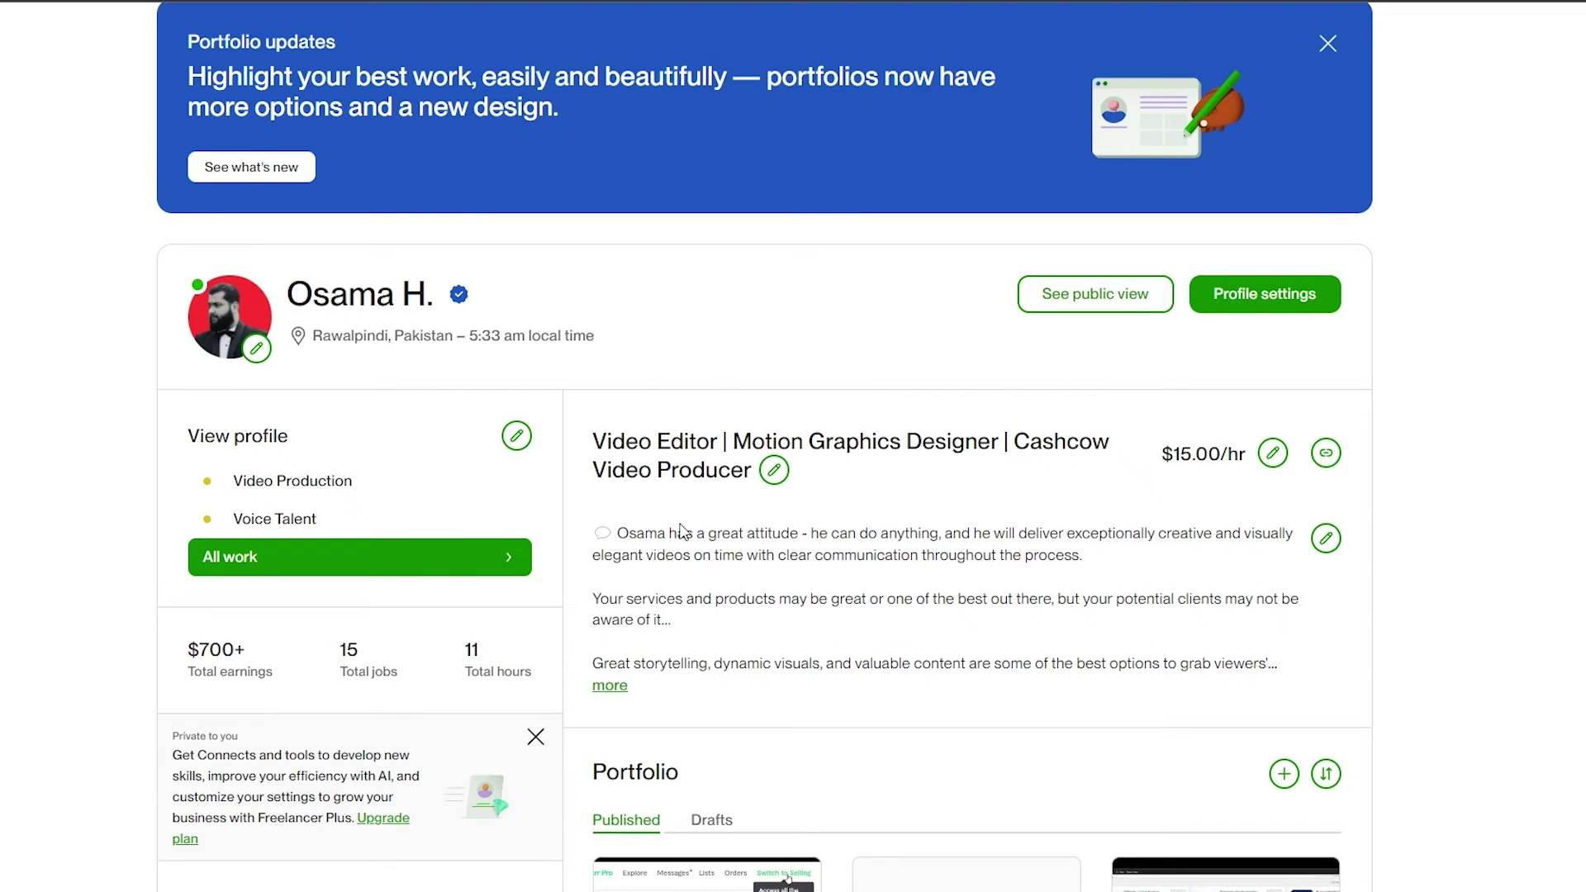
{"action": "scroll", "coordinate": [1165, 560], "scroll_direction": "down", "scroll_amount": 5}
{"action": "scroll", "coordinate": [958, 578], "scroll_direction": "up", "scroll_amount": 5}
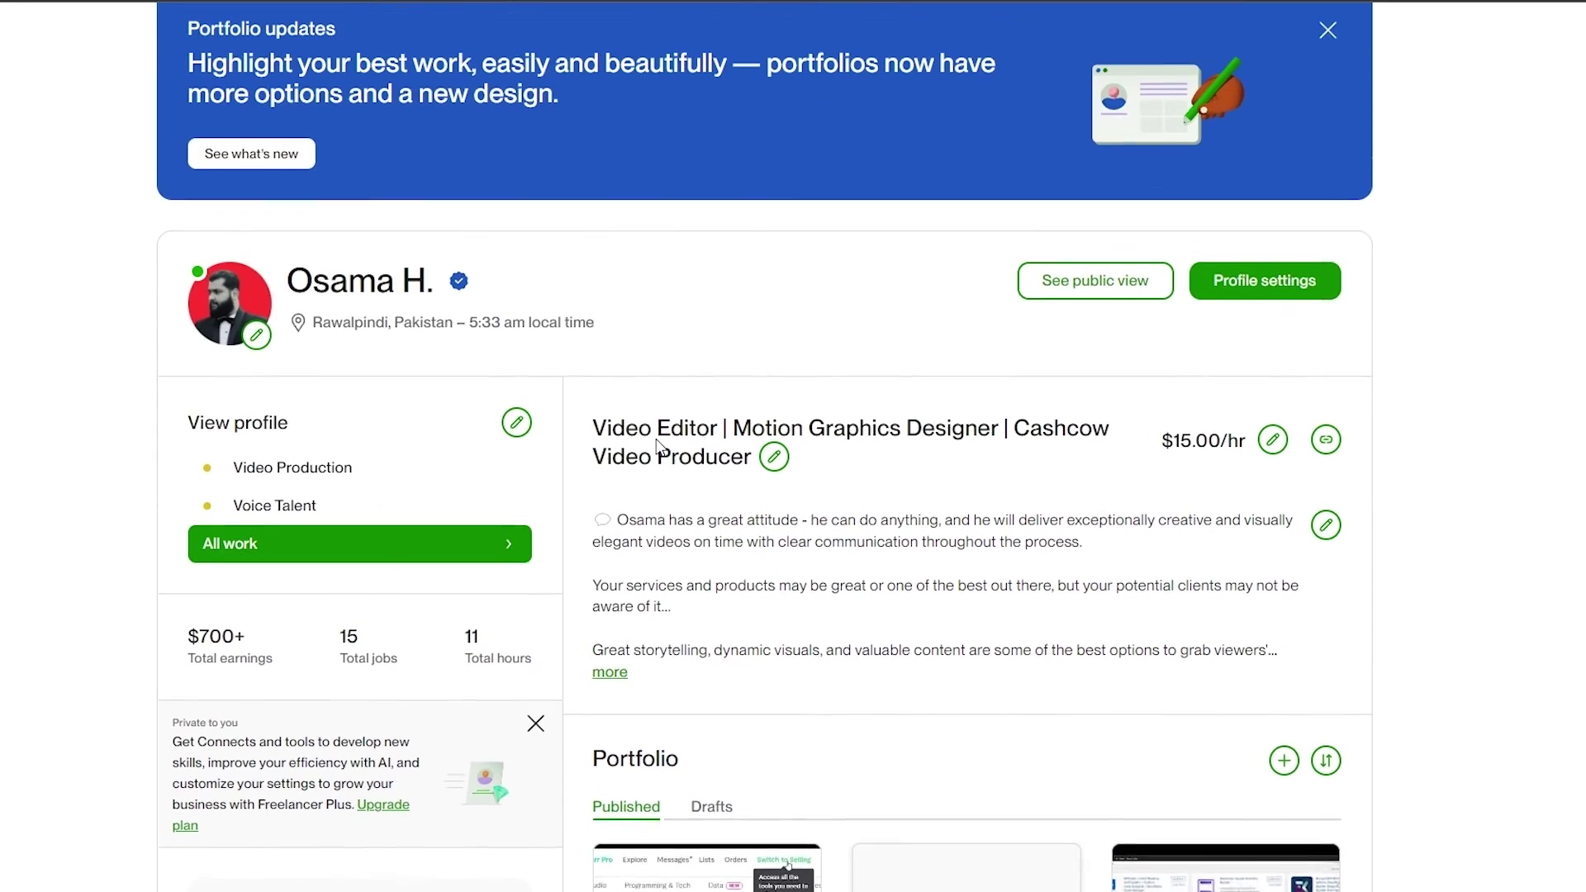
{"action": "scroll", "coordinate": [928, 565], "scroll_direction": "down", "scroll_amount": 3}
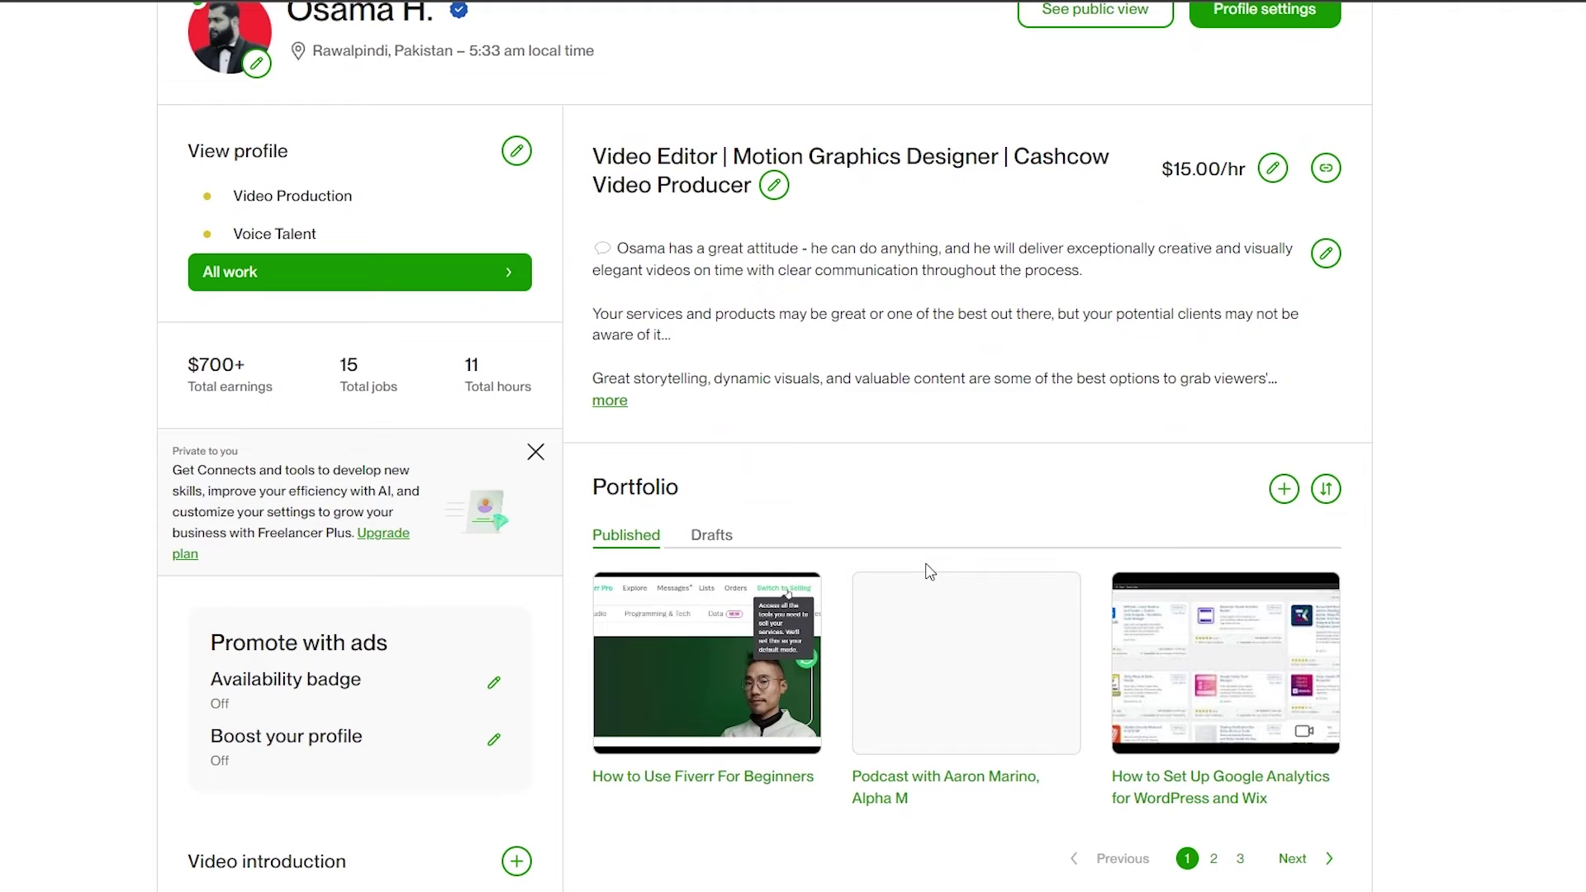
{"action": "scroll", "coordinate": [930, 572], "scroll_direction": "up", "scroll_amount": 3}
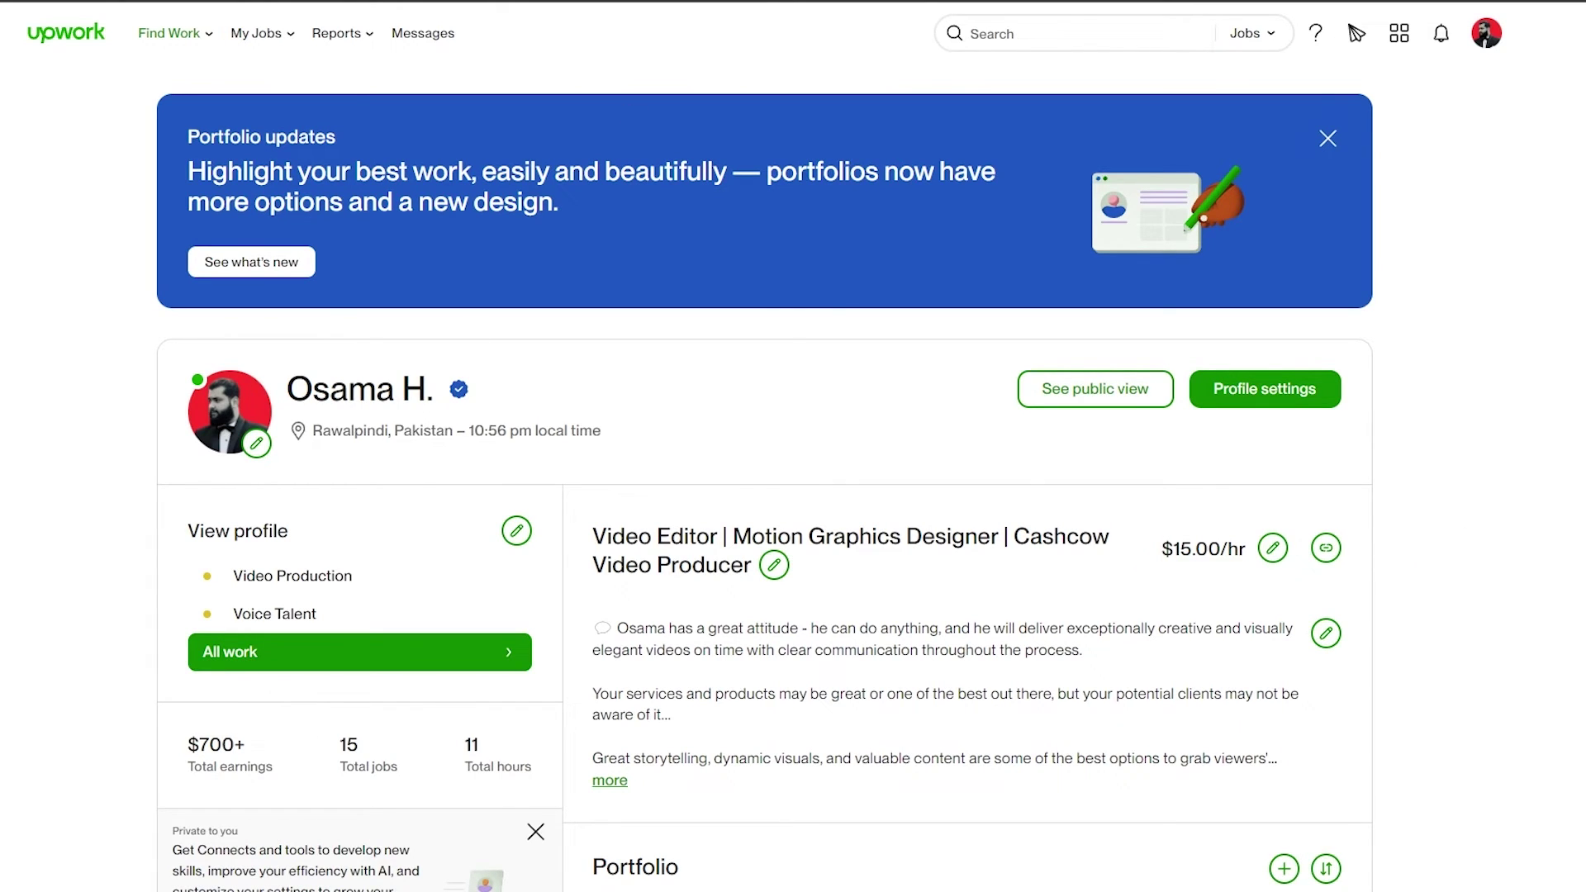
{"action": "scroll", "coordinate": [1429, 460], "scroll_direction": "down", "scroll_amount": 2}
{"action": "scroll", "coordinate": [1178, 495], "scroll_direction": "up", "scroll_amount": 1}
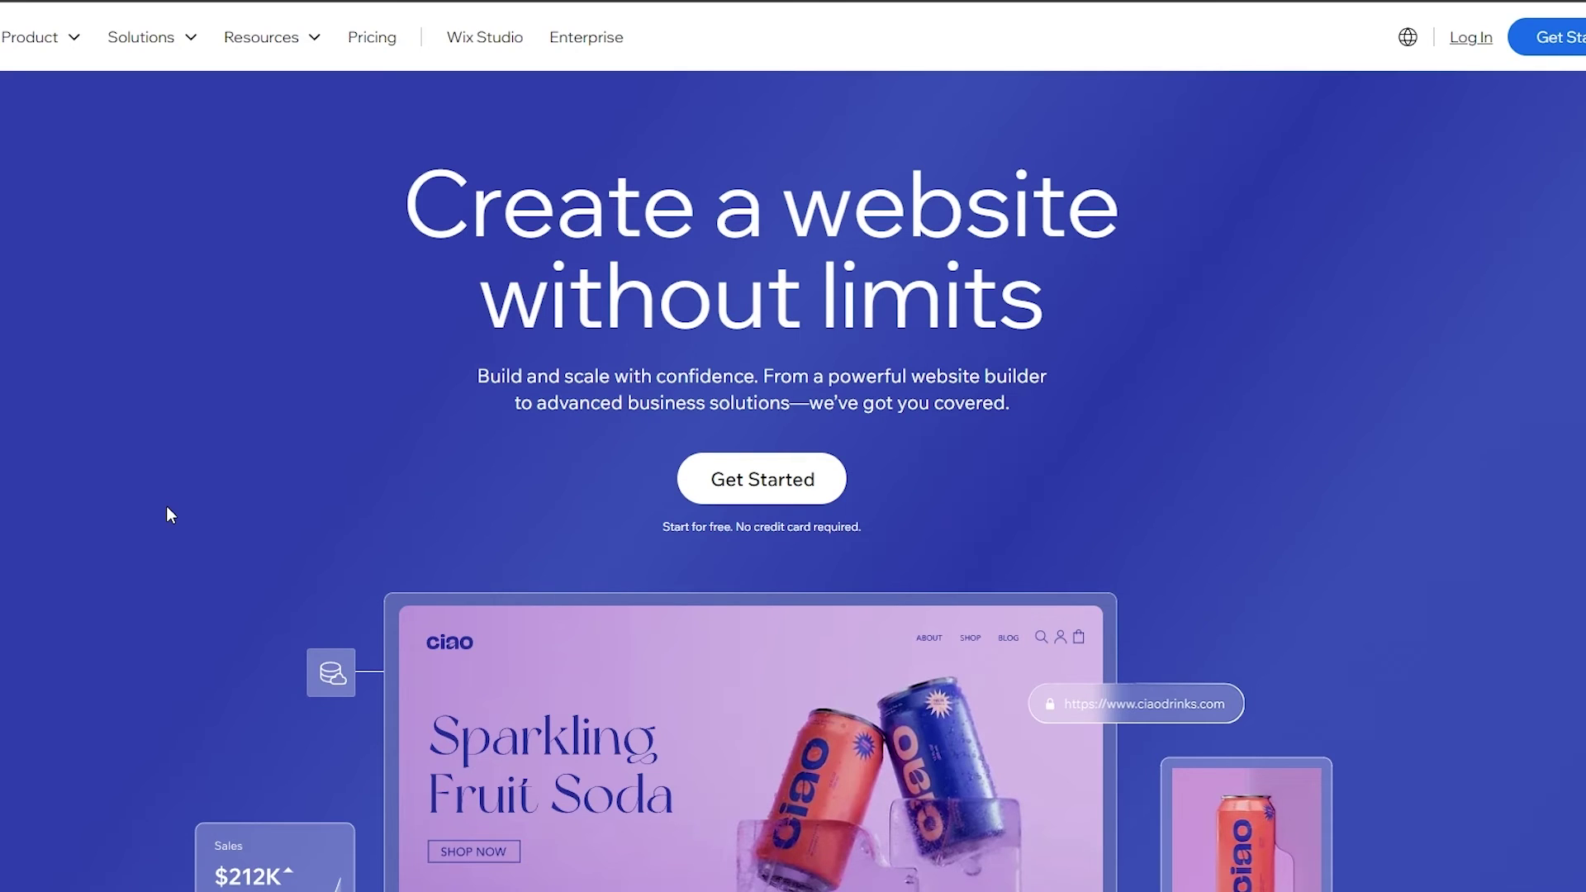
Step: Scroll through the Wix marketing homepage
{"action": "scroll", "coordinate": [166, 506], "scroll_direction": "down", "scroll_amount": 7}
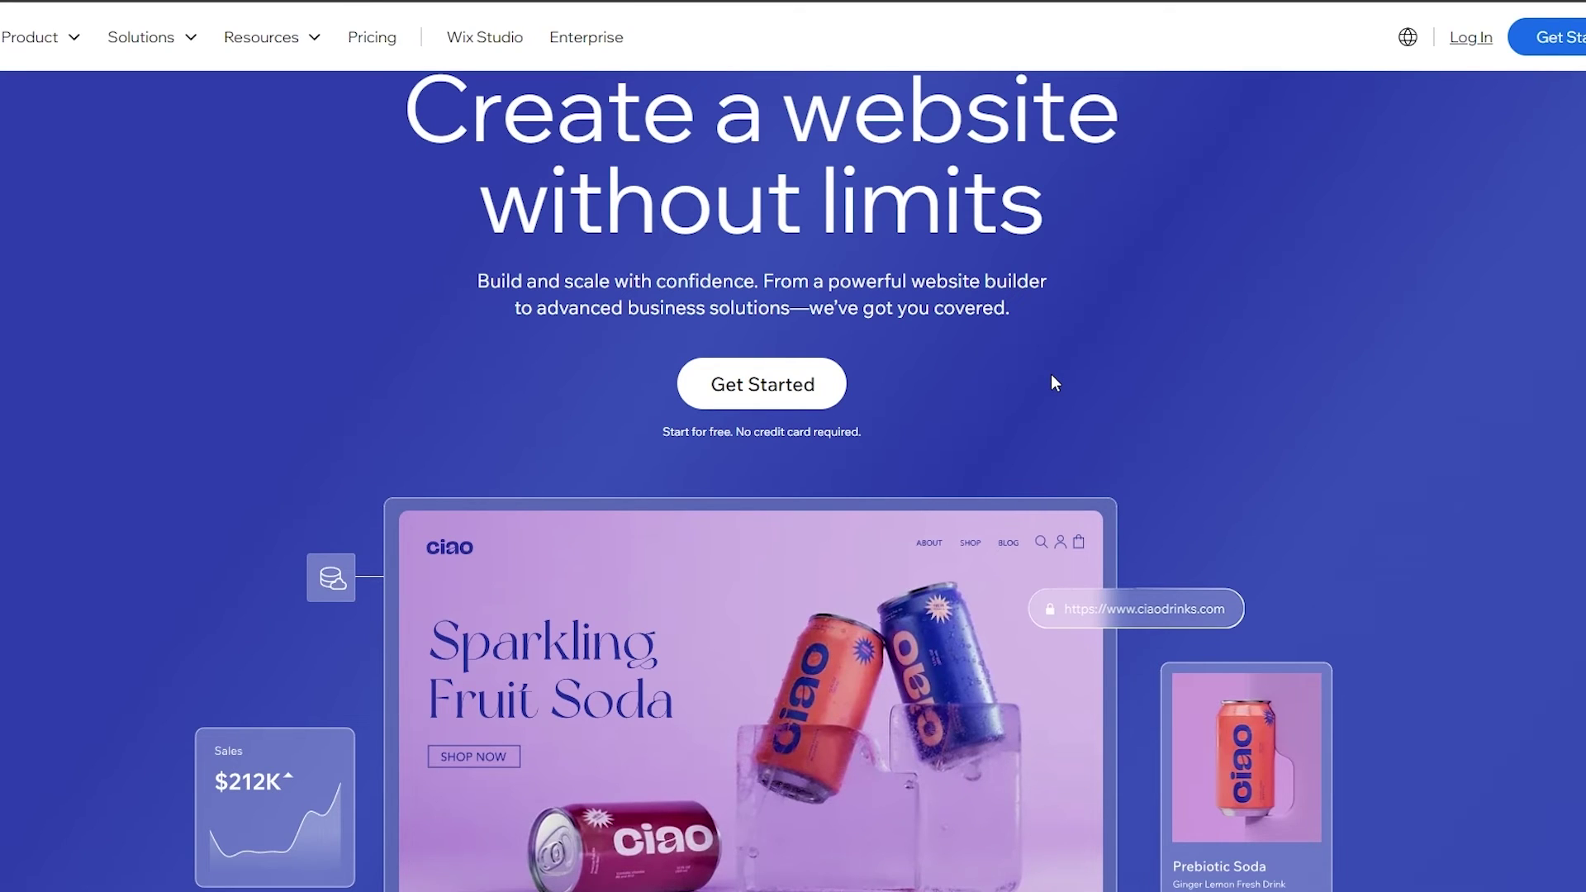
{"action": "scroll", "coordinate": [937, 375], "scroll_direction": "down", "scroll_amount": 3}
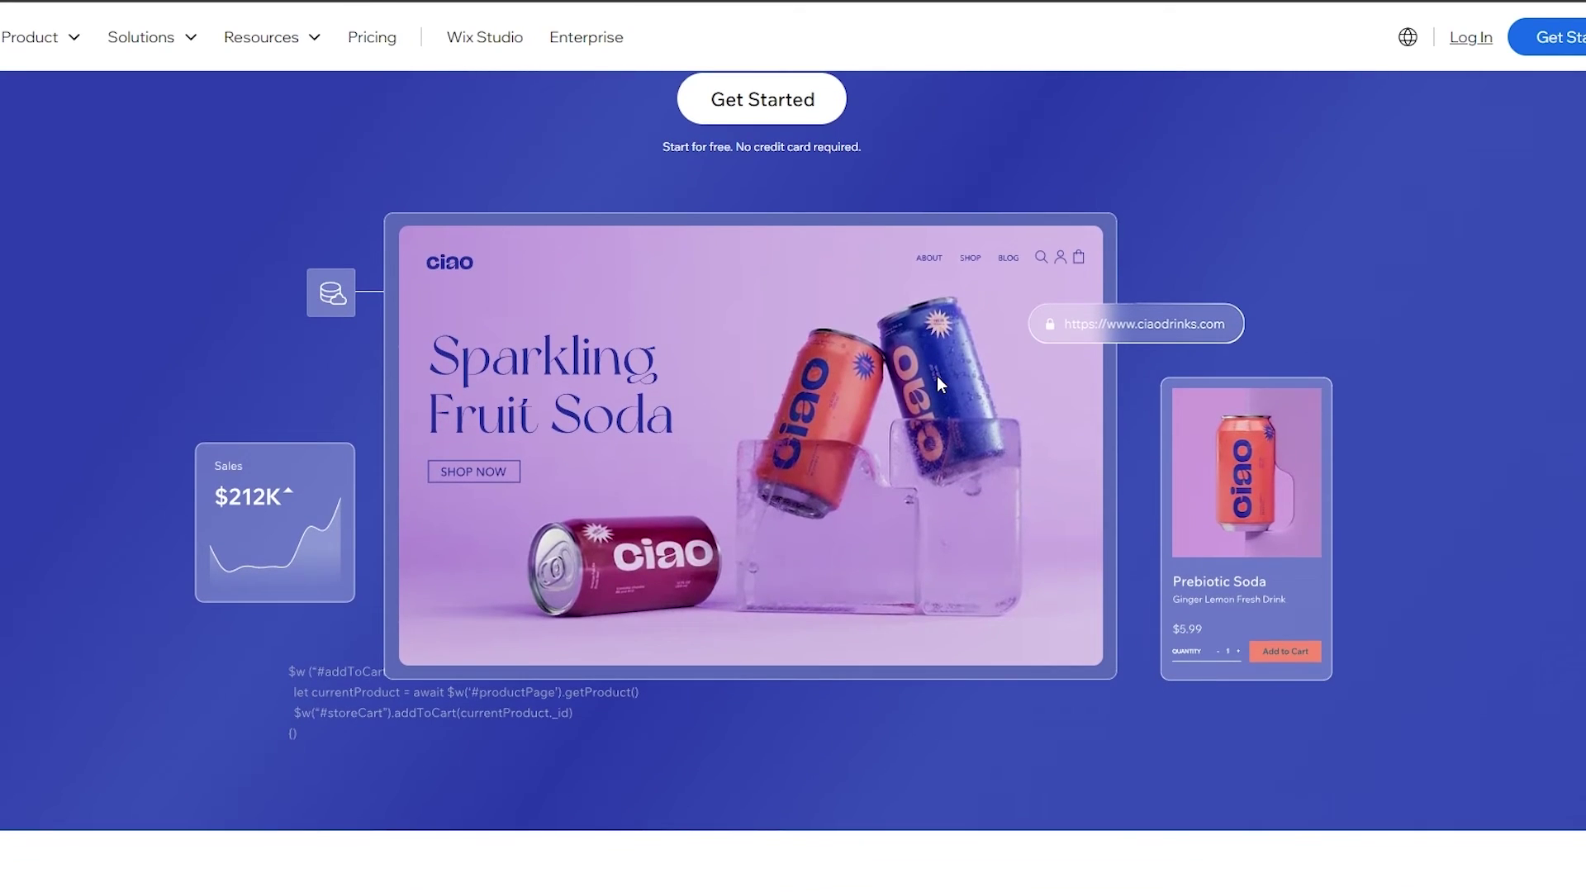
{"action": "scroll", "coordinate": [936, 381], "scroll_direction": "up", "scroll_amount": 4}
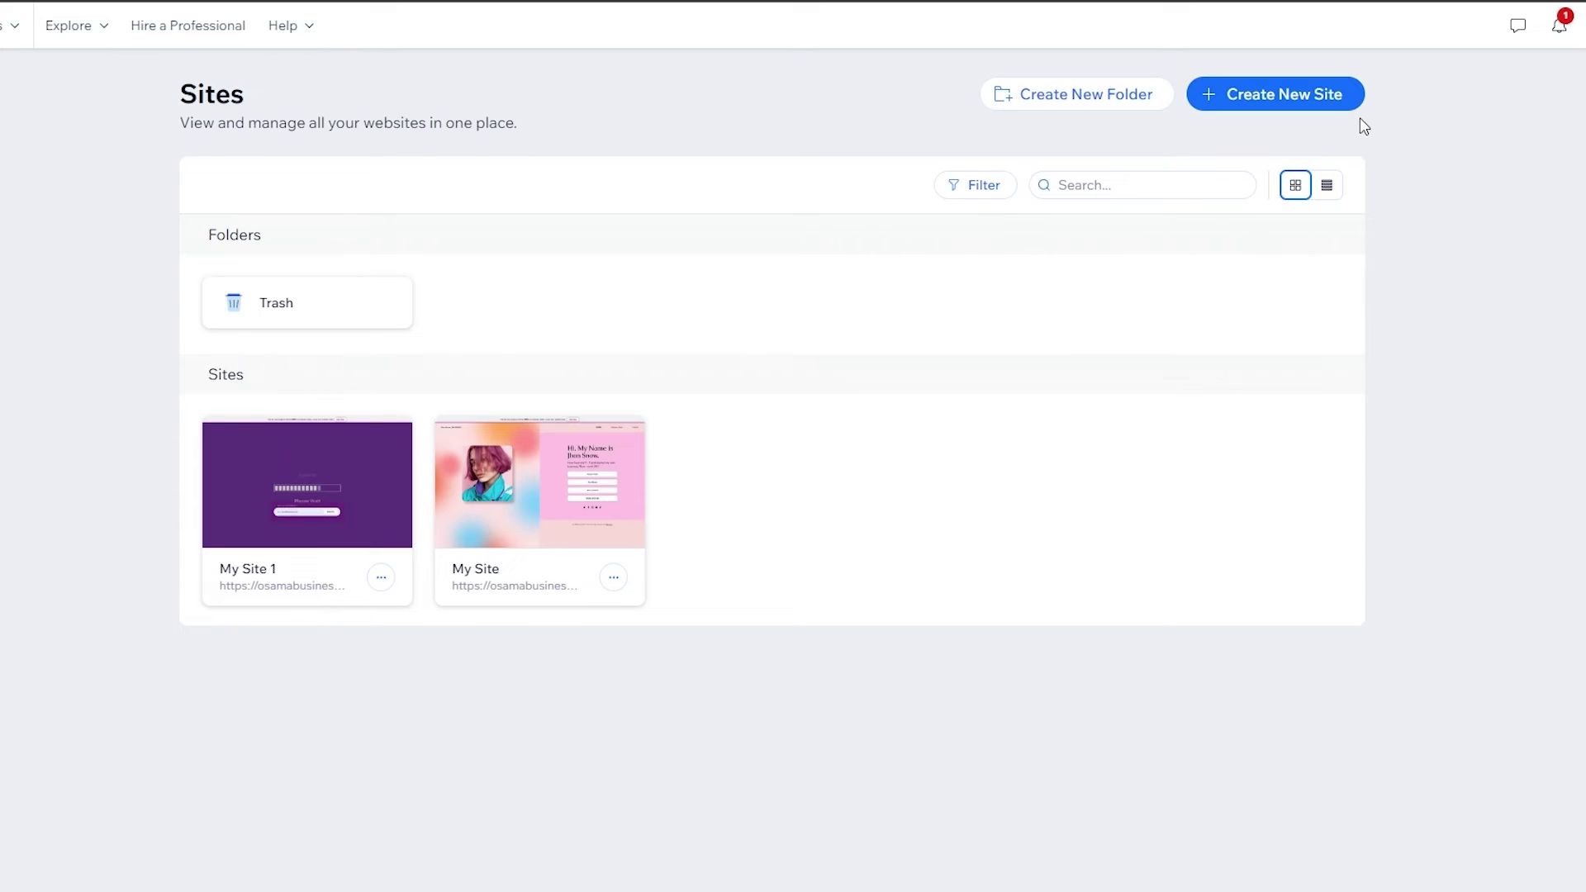
Step: Create a new Wix site and choose to set it up without the AI chat
{"action": "left_click", "coordinate": [1378, 107]}
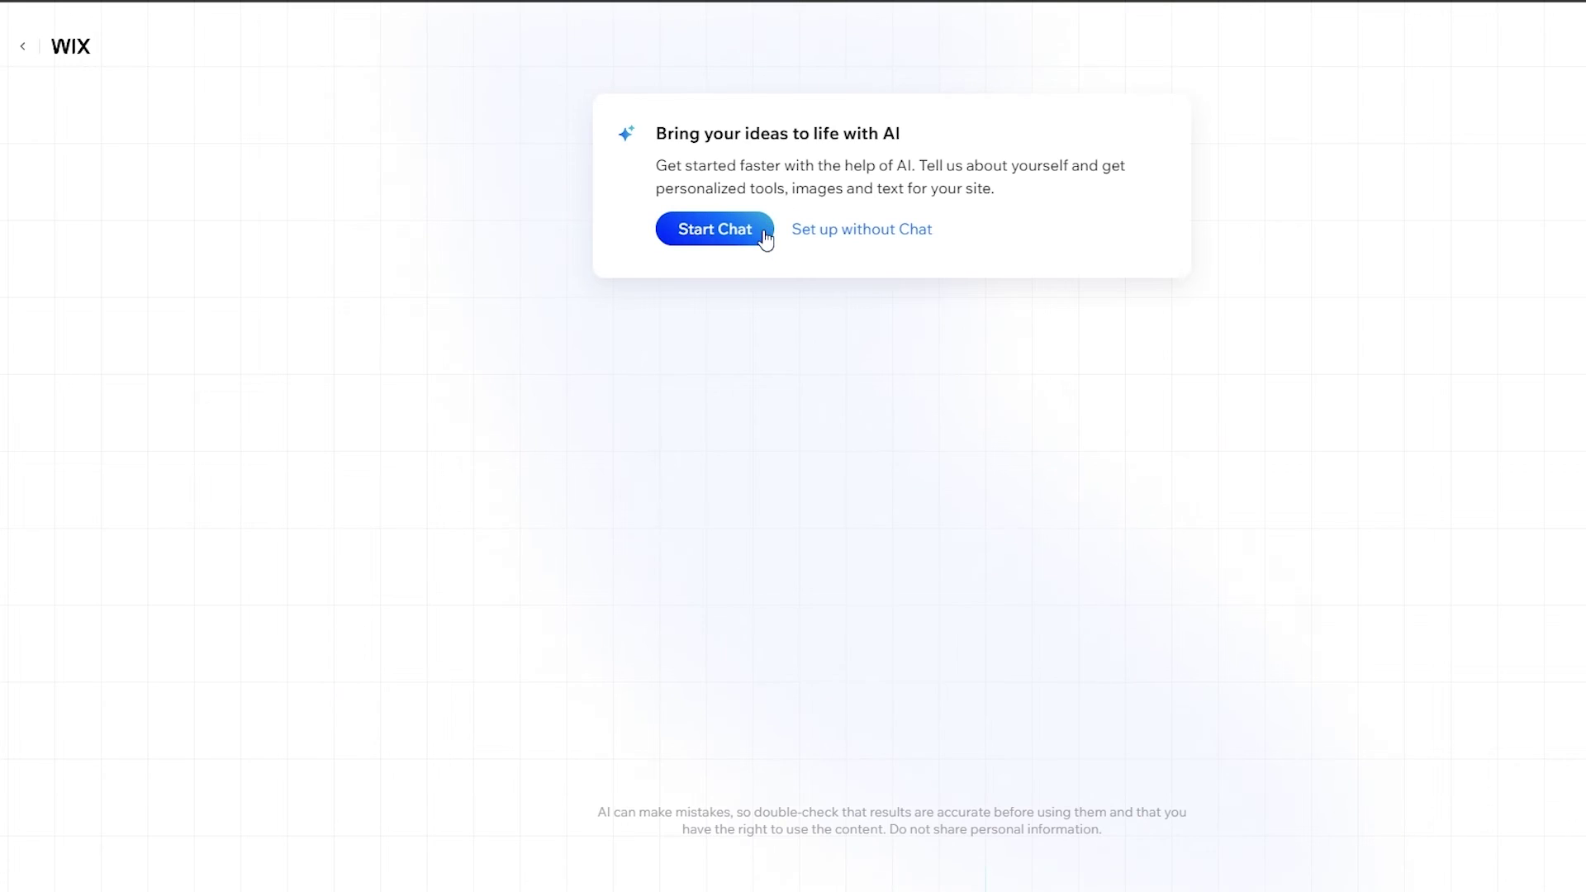
{"action": "left_click", "coordinate": [871, 239]}
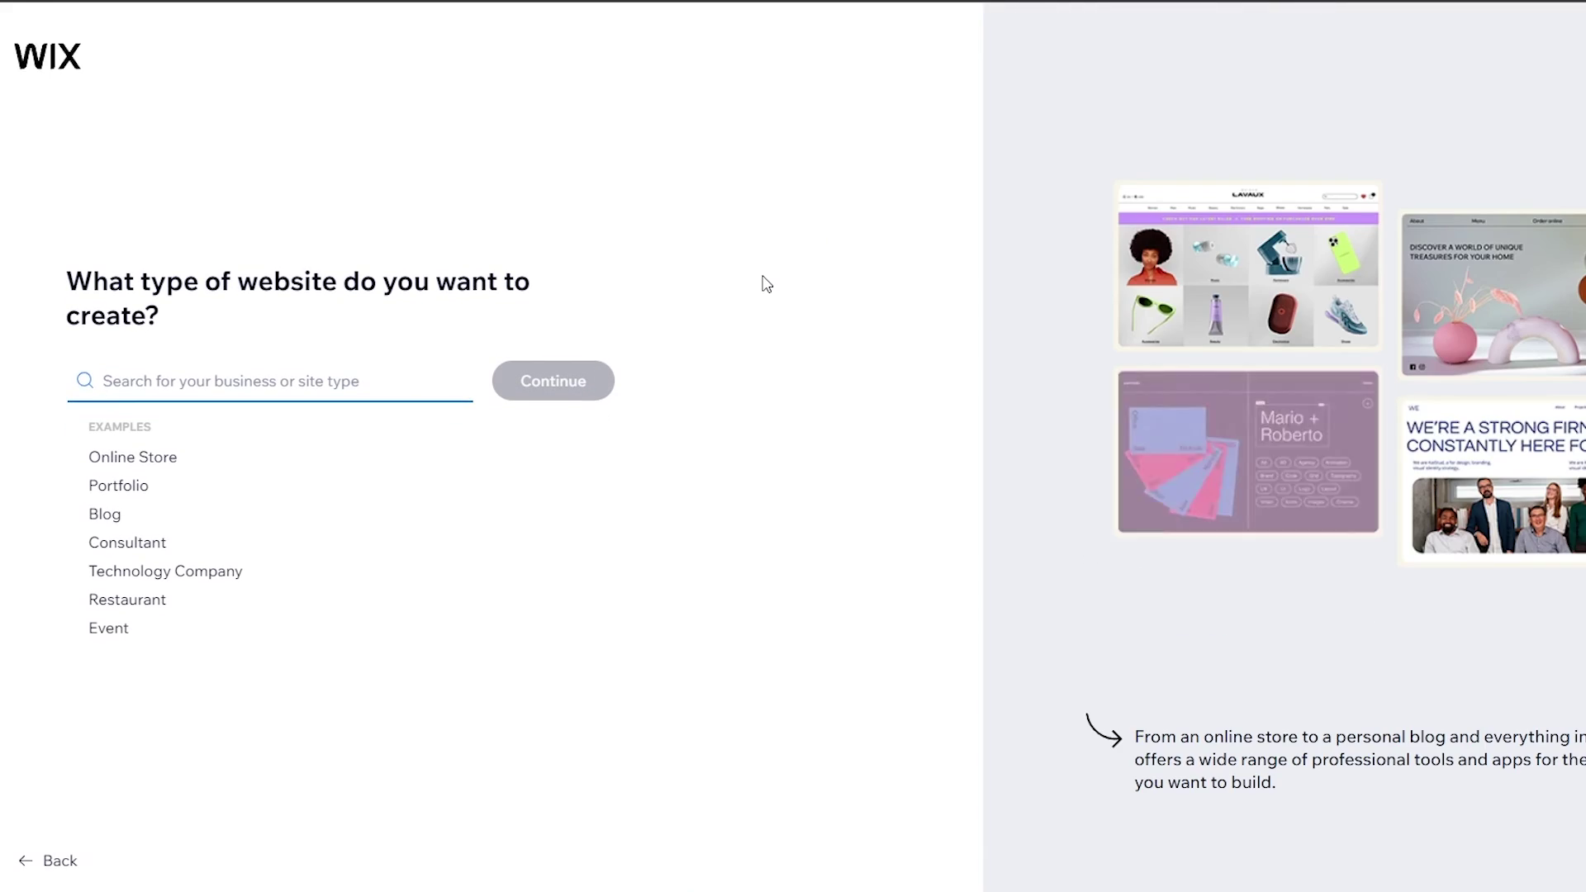
Step: Search the site types and select Portfolio
{"action": "left_click", "coordinate": [136, 390]}
{"action": "type", "text": "t"}
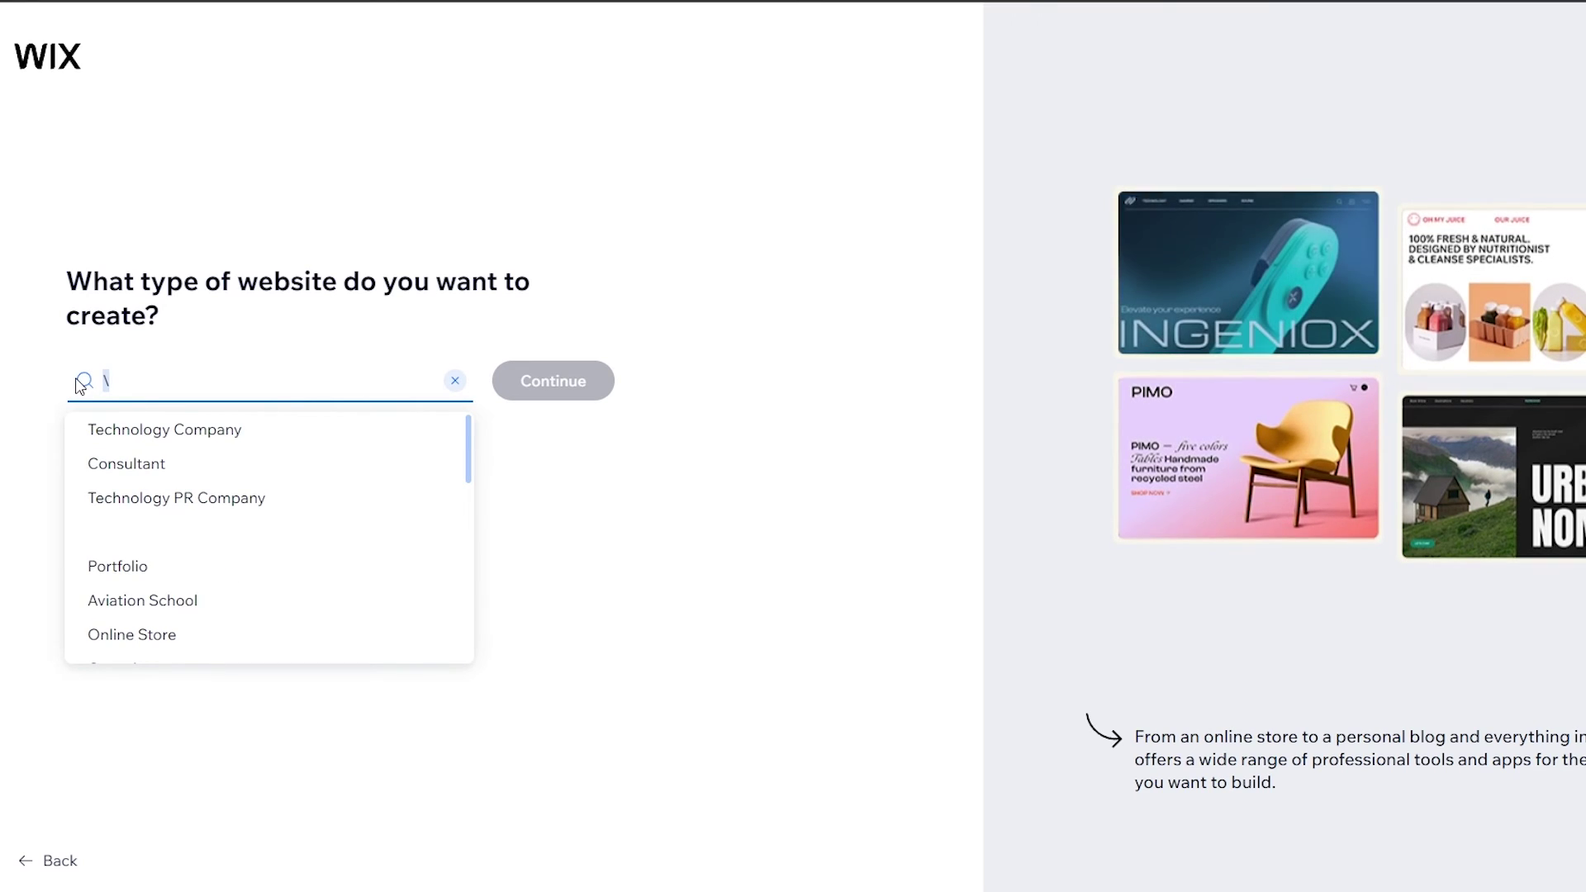
{"action": "key", "text": "BackSpace"}
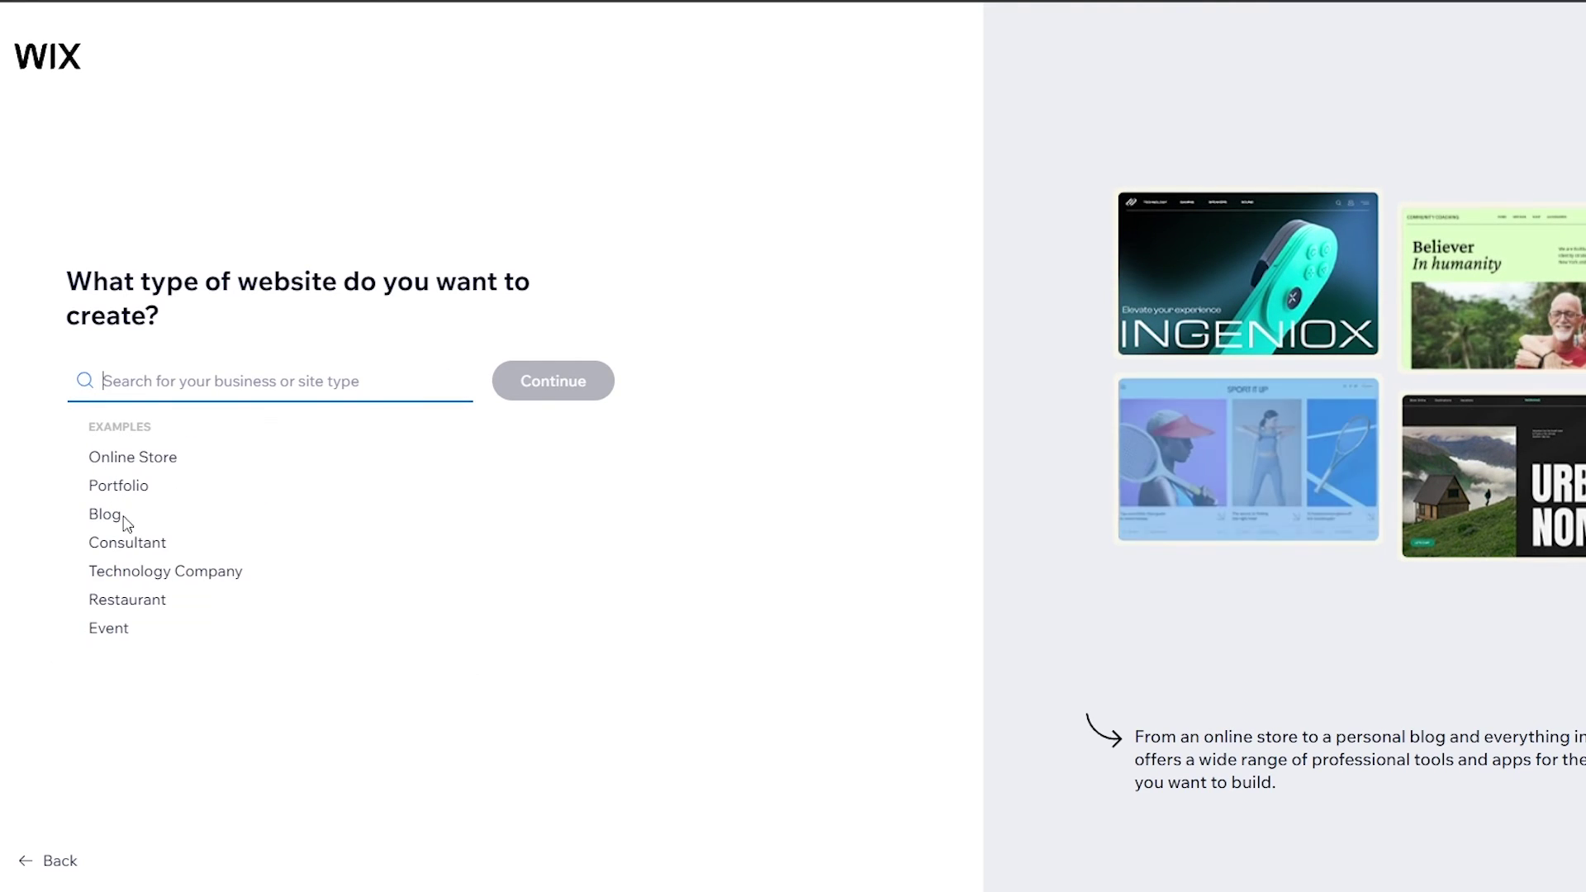
{"action": "left_click", "coordinate": [143, 491]}
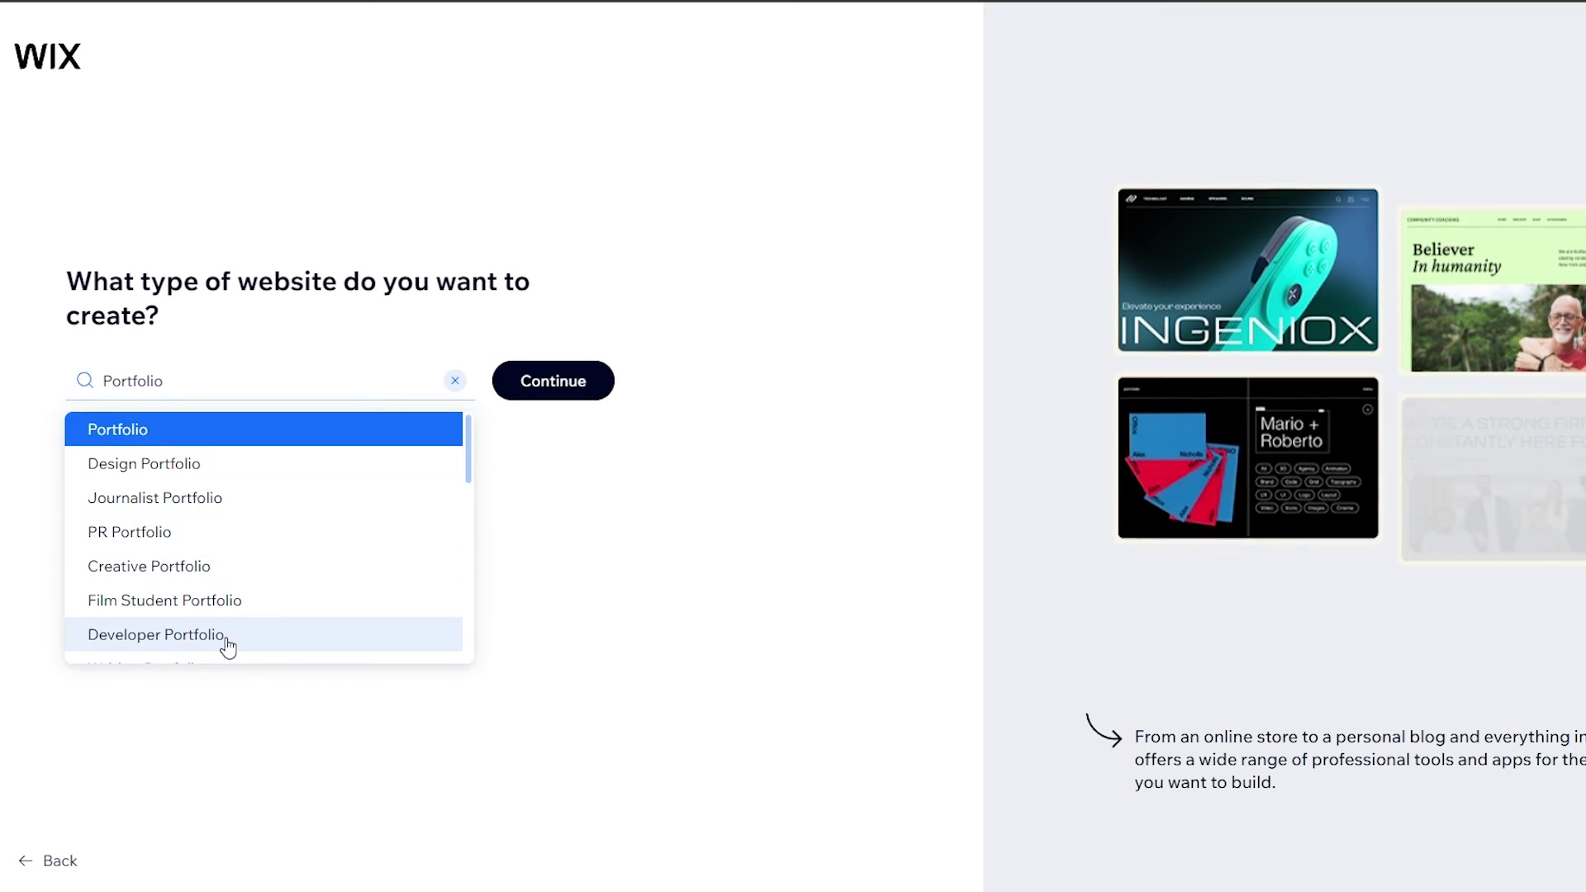
Step: Pick Creative Portfolio from the suggestions and confirm it as the site type
{"action": "scroll", "coordinate": [230, 647], "scroll_direction": "down", "scroll_amount": 3}
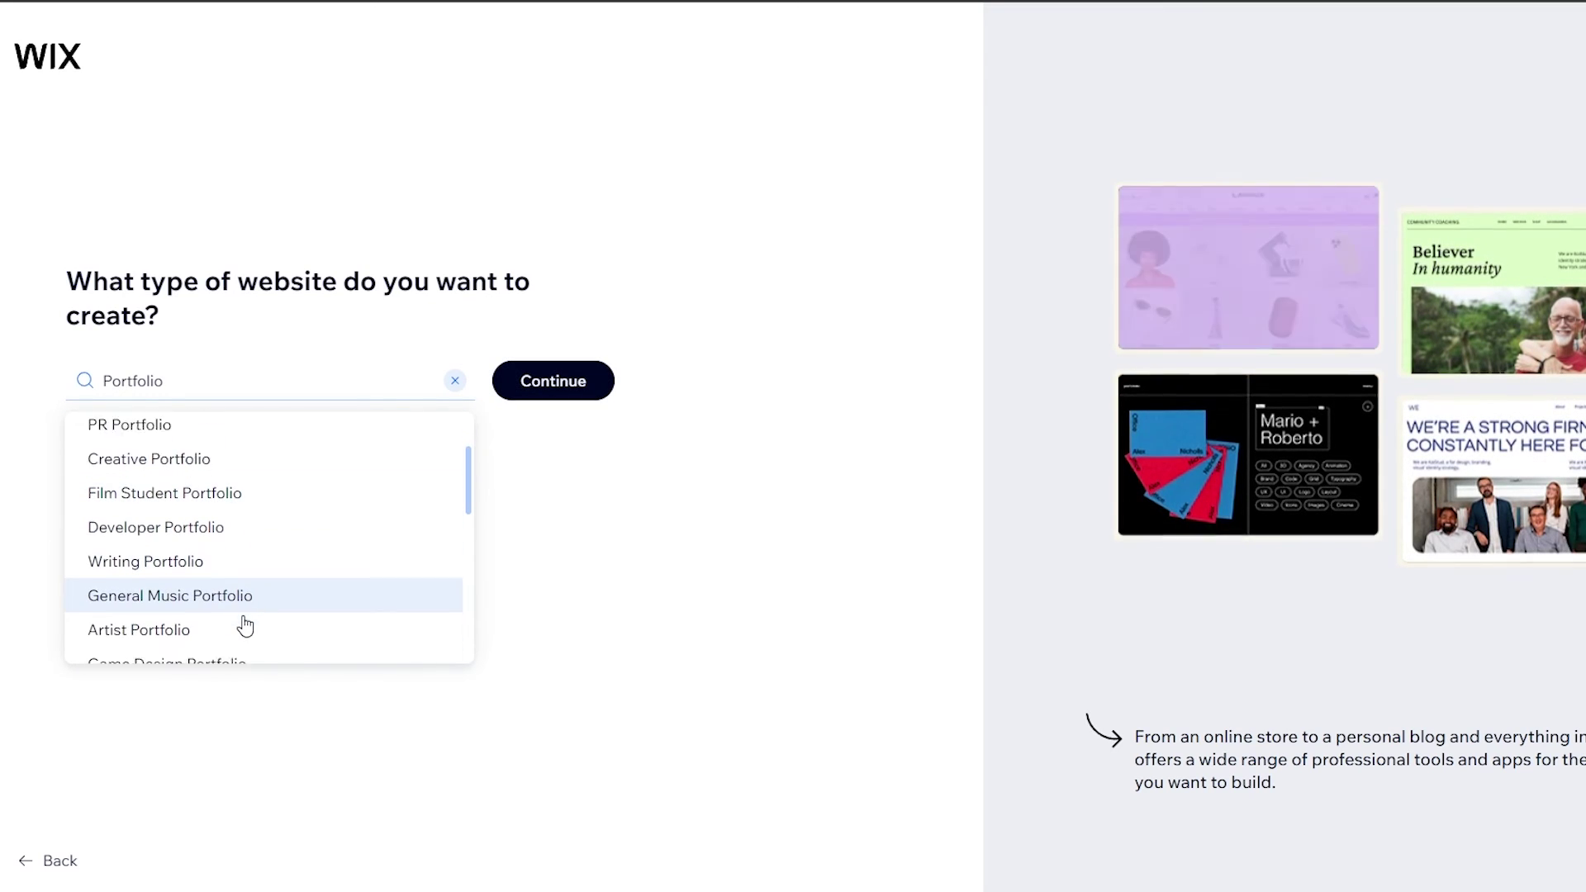
{"action": "scroll", "coordinate": [236, 603], "scroll_direction": "down", "scroll_amount": 3}
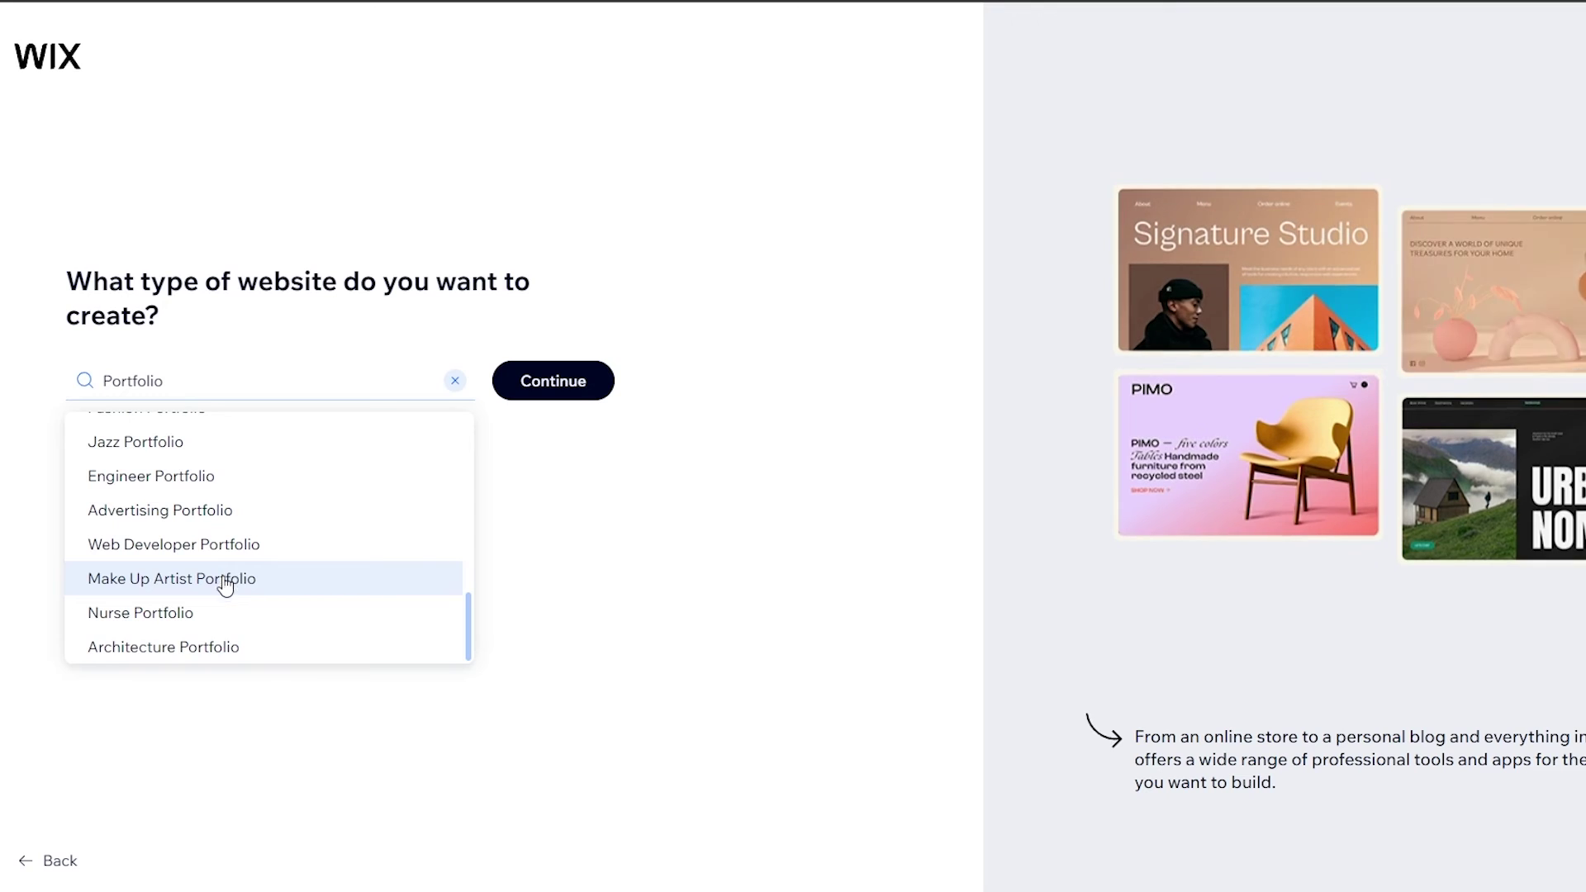
{"action": "scroll", "coordinate": [216, 655], "scroll_direction": "up", "scroll_amount": 3}
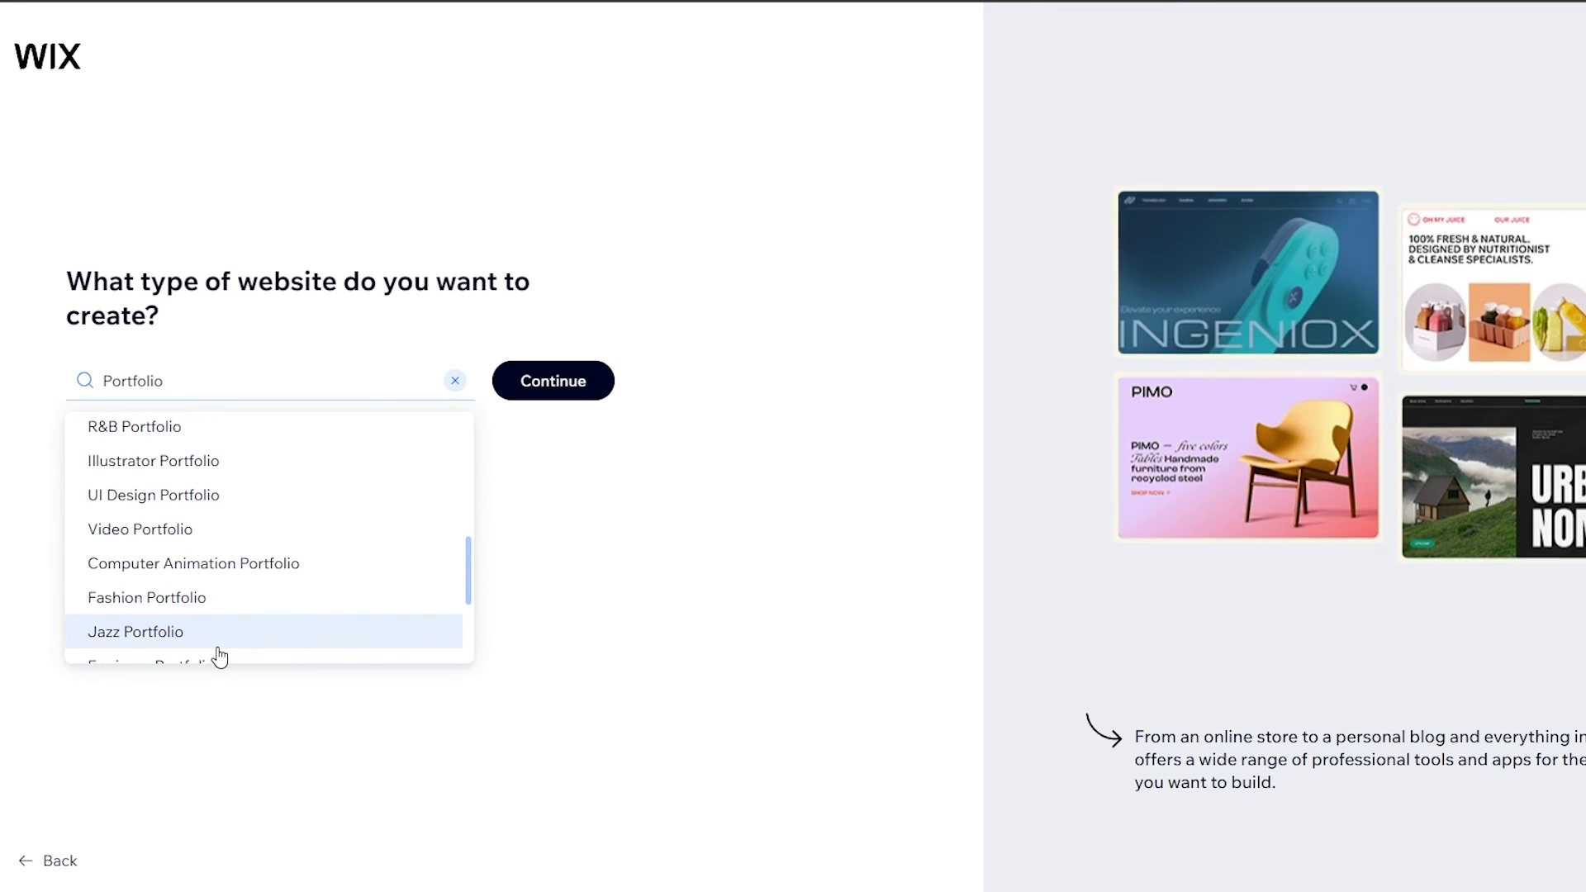
{"action": "scroll", "coordinate": [219, 656], "scroll_direction": "down", "scroll_amount": 3}
{"action": "scroll", "coordinate": [219, 657], "scroll_direction": "up", "scroll_amount": 2}
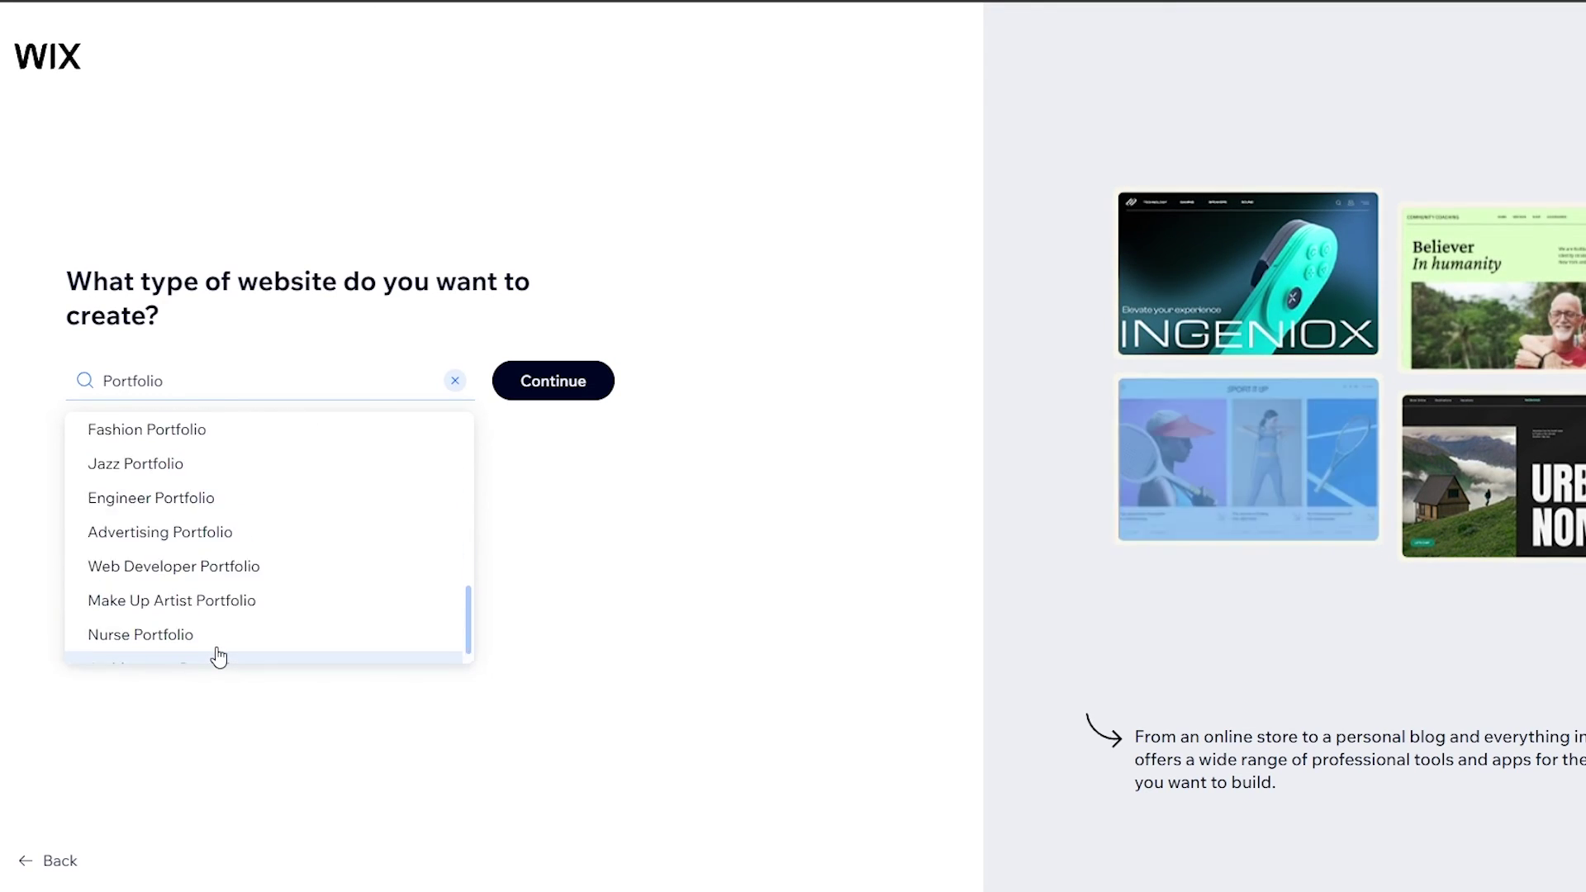
{"action": "scroll", "coordinate": [217, 656], "scroll_direction": "up", "scroll_amount": 2}
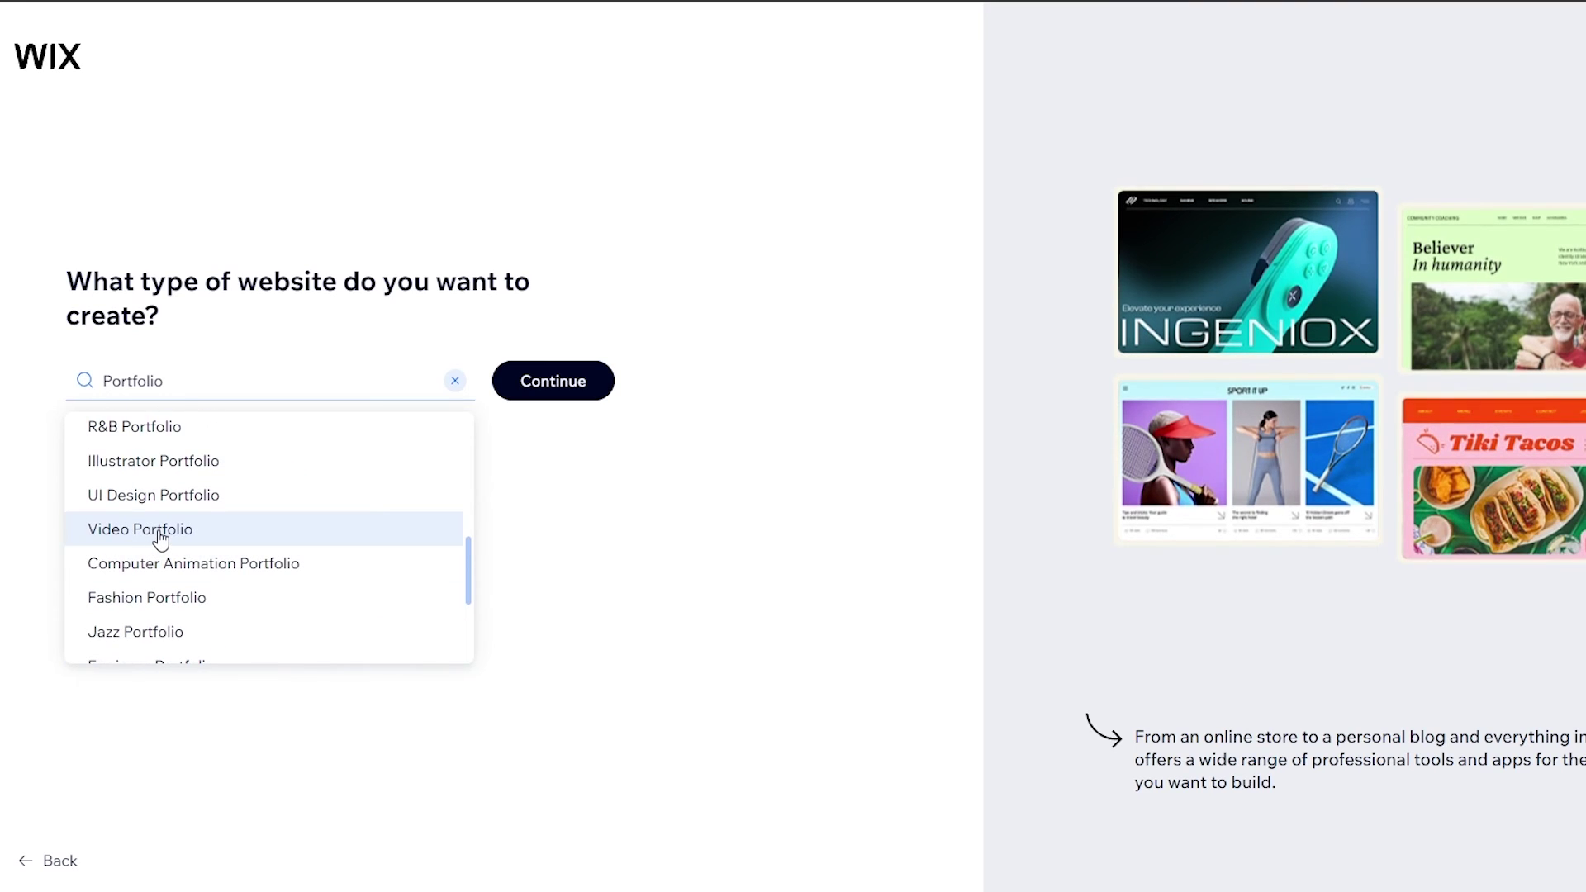
{"action": "scroll", "coordinate": [159, 538], "scroll_direction": "down", "scroll_amount": 1}
{"action": "scroll", "coordinate": [182, 595], "scroll_direction": "up", "scroll_amount": 3}
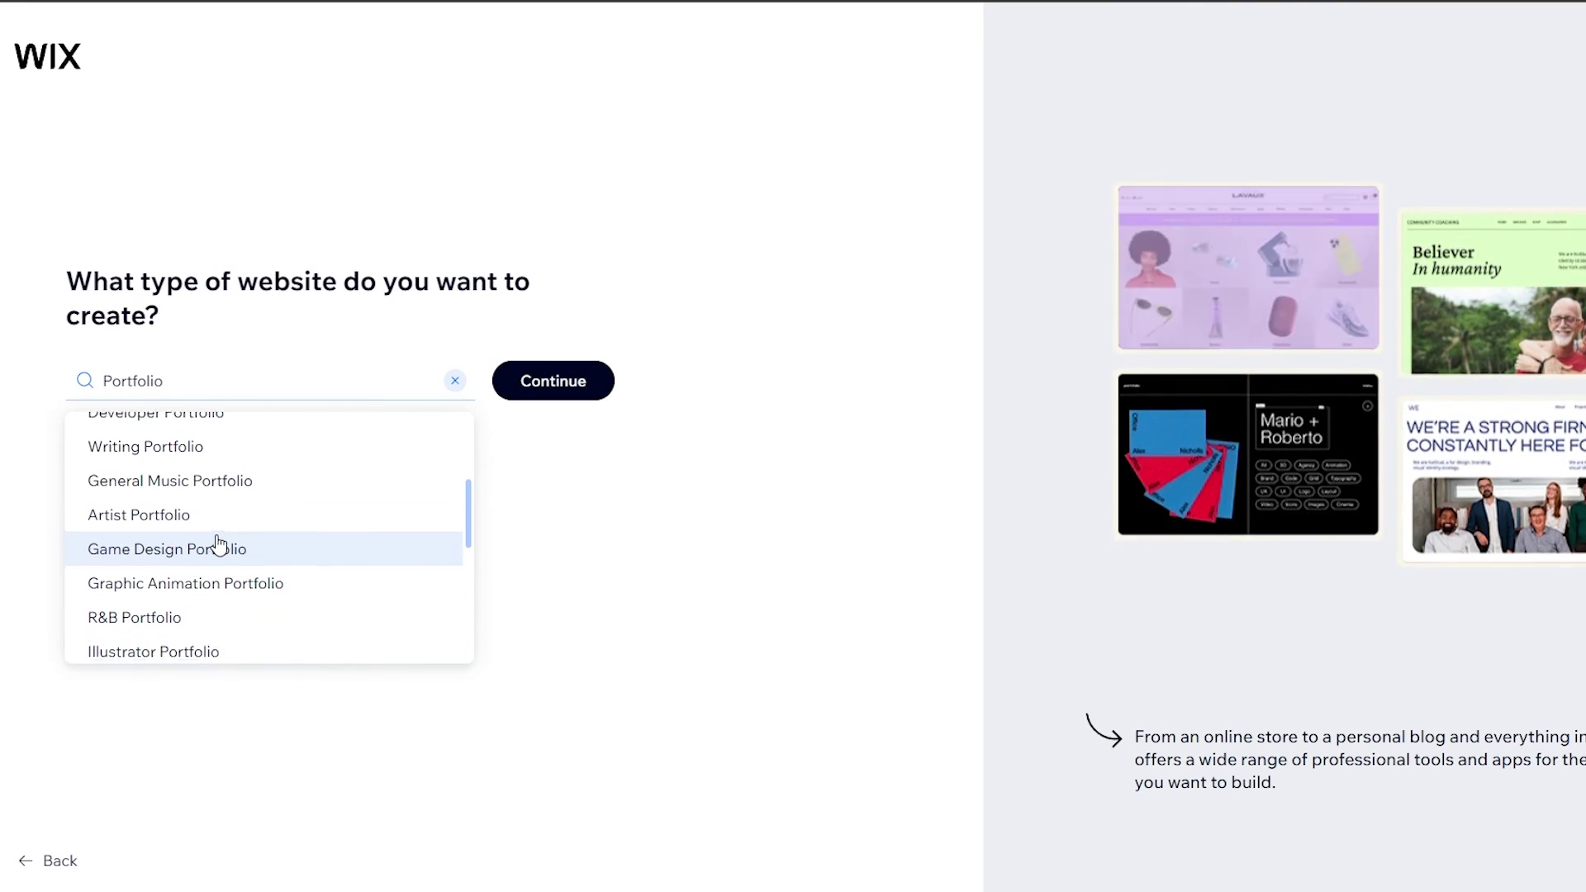
{"action": "scroll", "coordinate": [220, 542], "scroll_direction": "up", "scroll_amount": 2}
{"action": "left_click", "coordinate": [223, 442]}
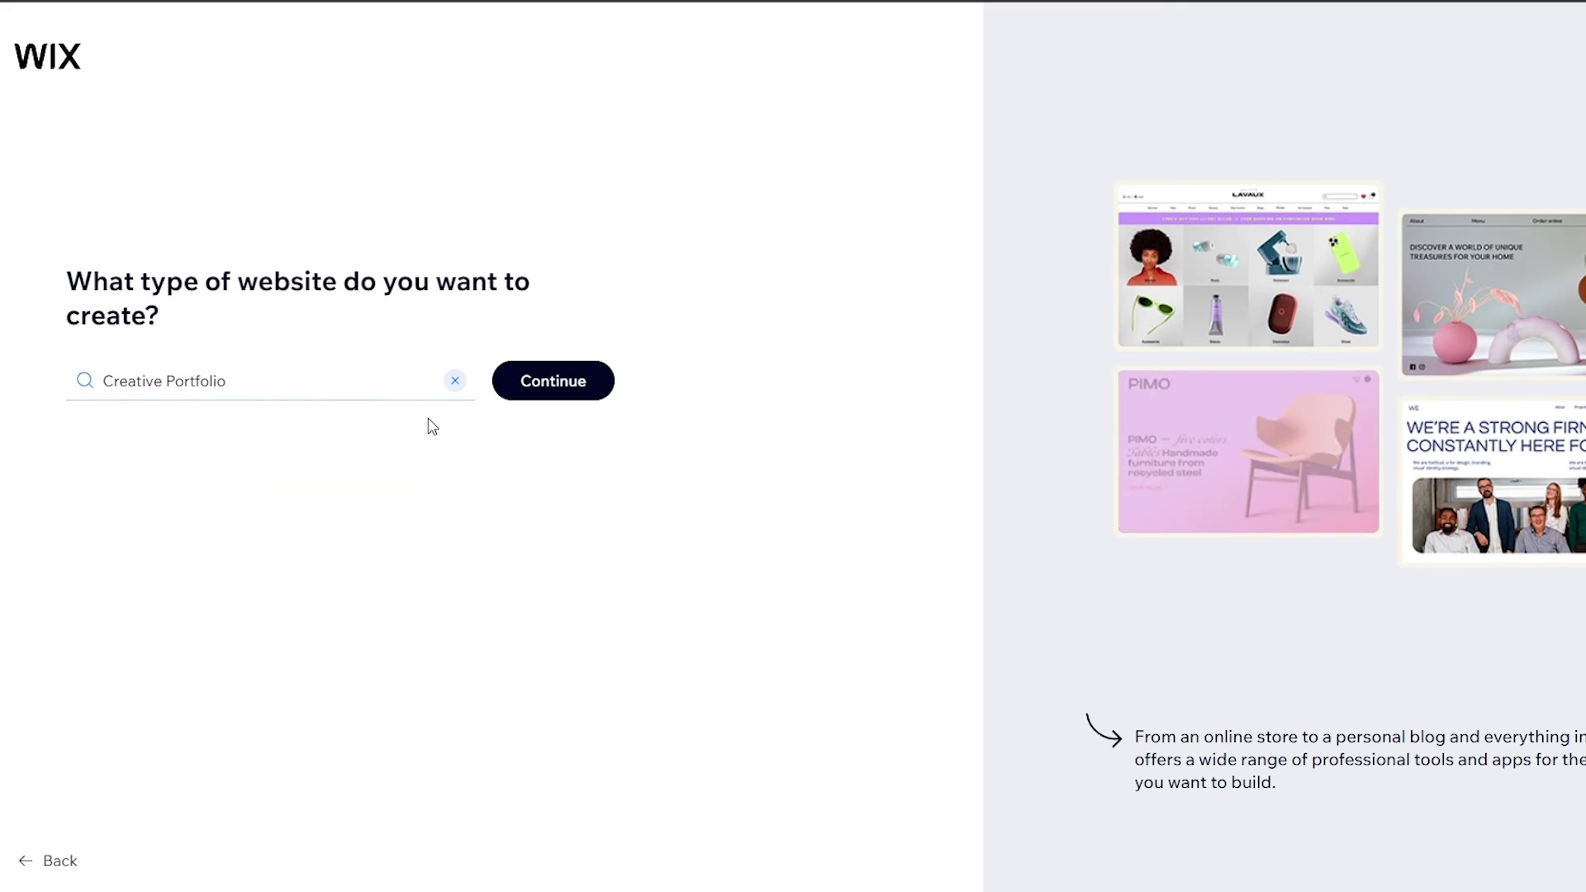
{"action": "left_click", "coordinate": [577, 403]}
Step: Enter a site name, skip adding extra apps, and choose to design the new site
{"action": "left_click", "coordinate": [580, 404]}
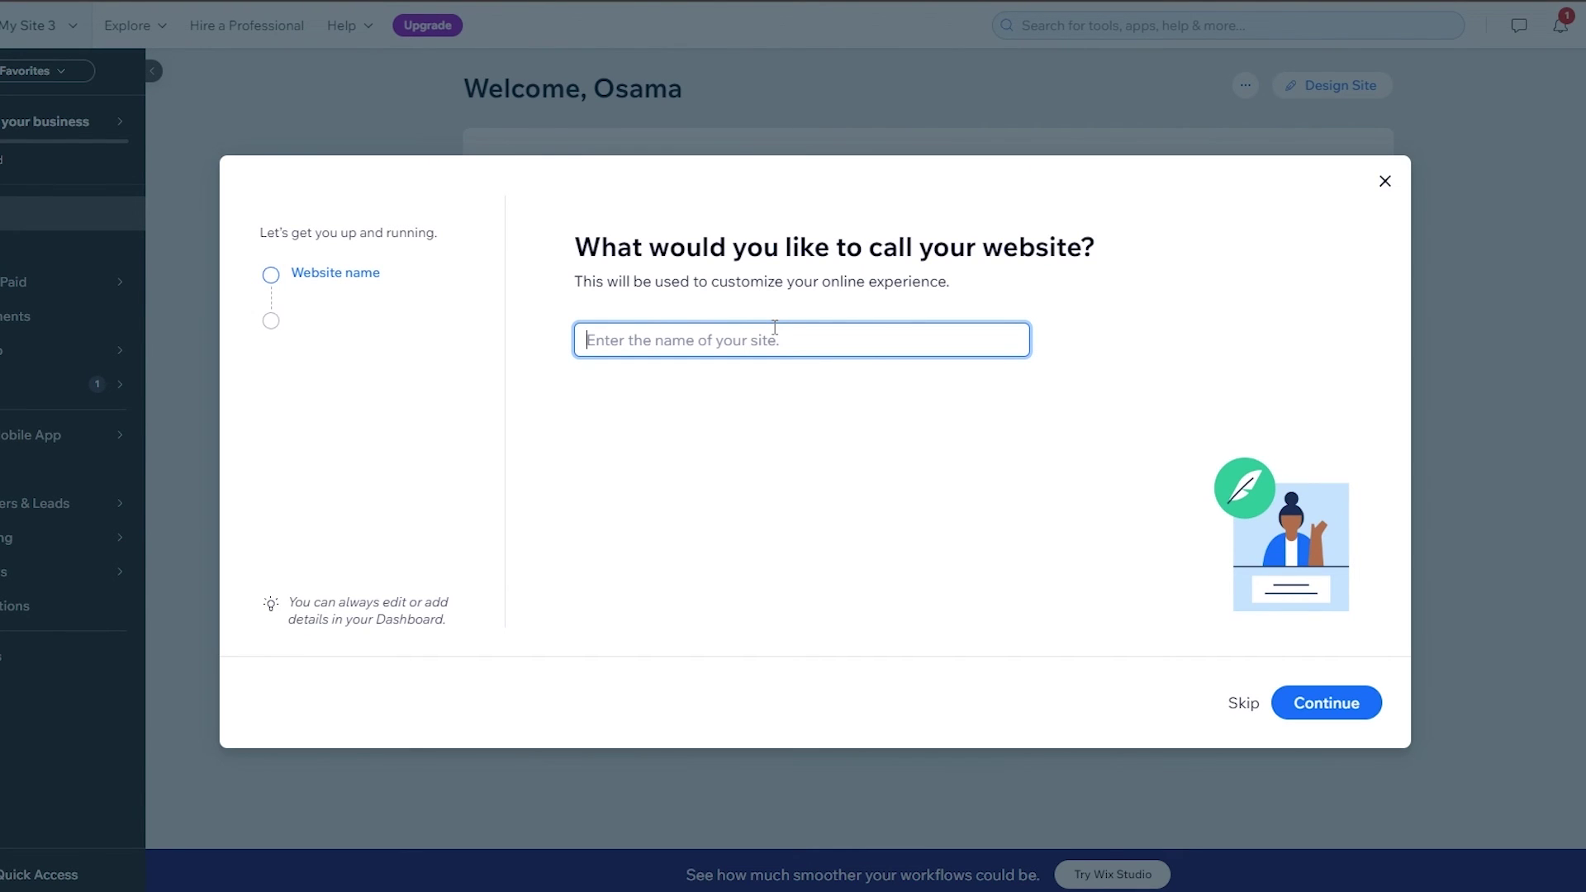
{"action": "type", "text": "po"}
{"action": "key", "text": "BackSpace"}
{"action": "key", "text": "BackSpace"}
{"action": "key", "text": "Return"}
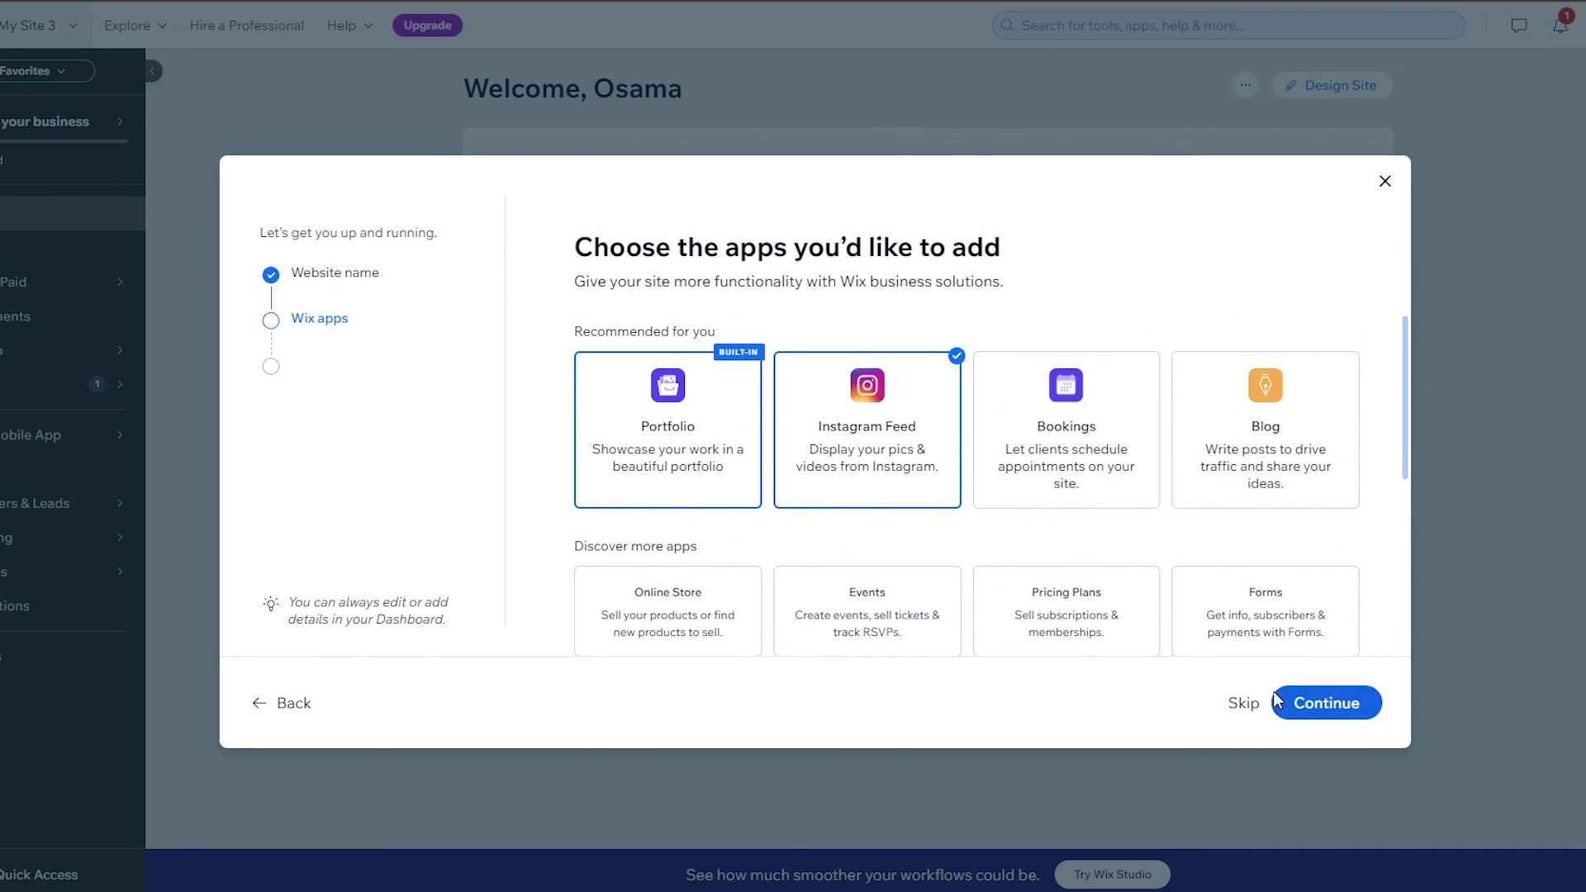
{"action": "left_click", "coordinate": [1245, 707]}
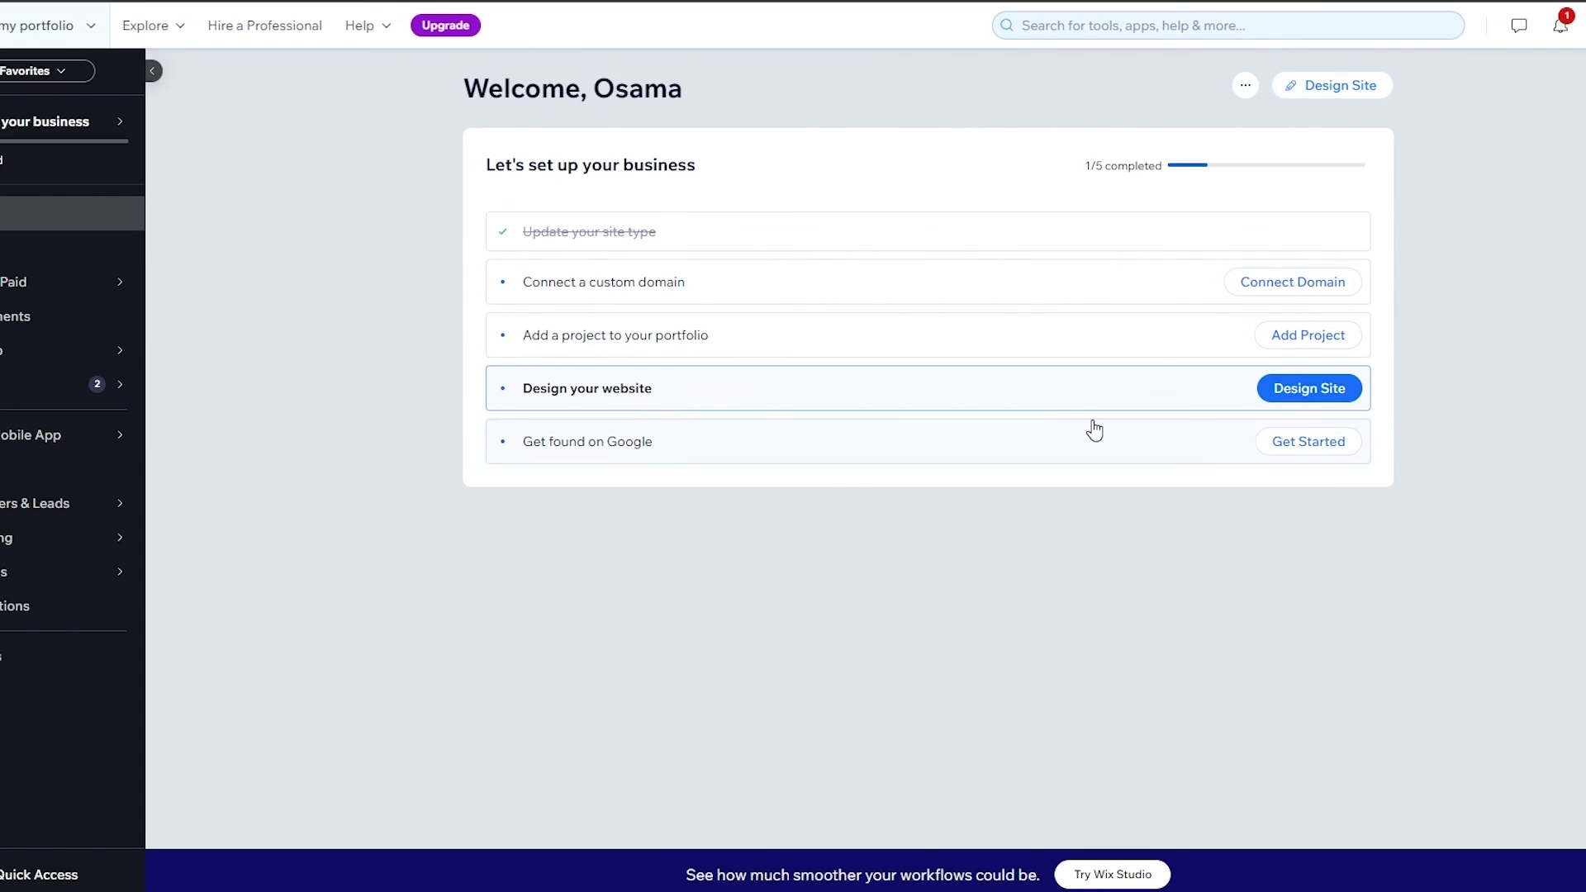
{"action": "left_click", "coordinate": [1309, 388]}
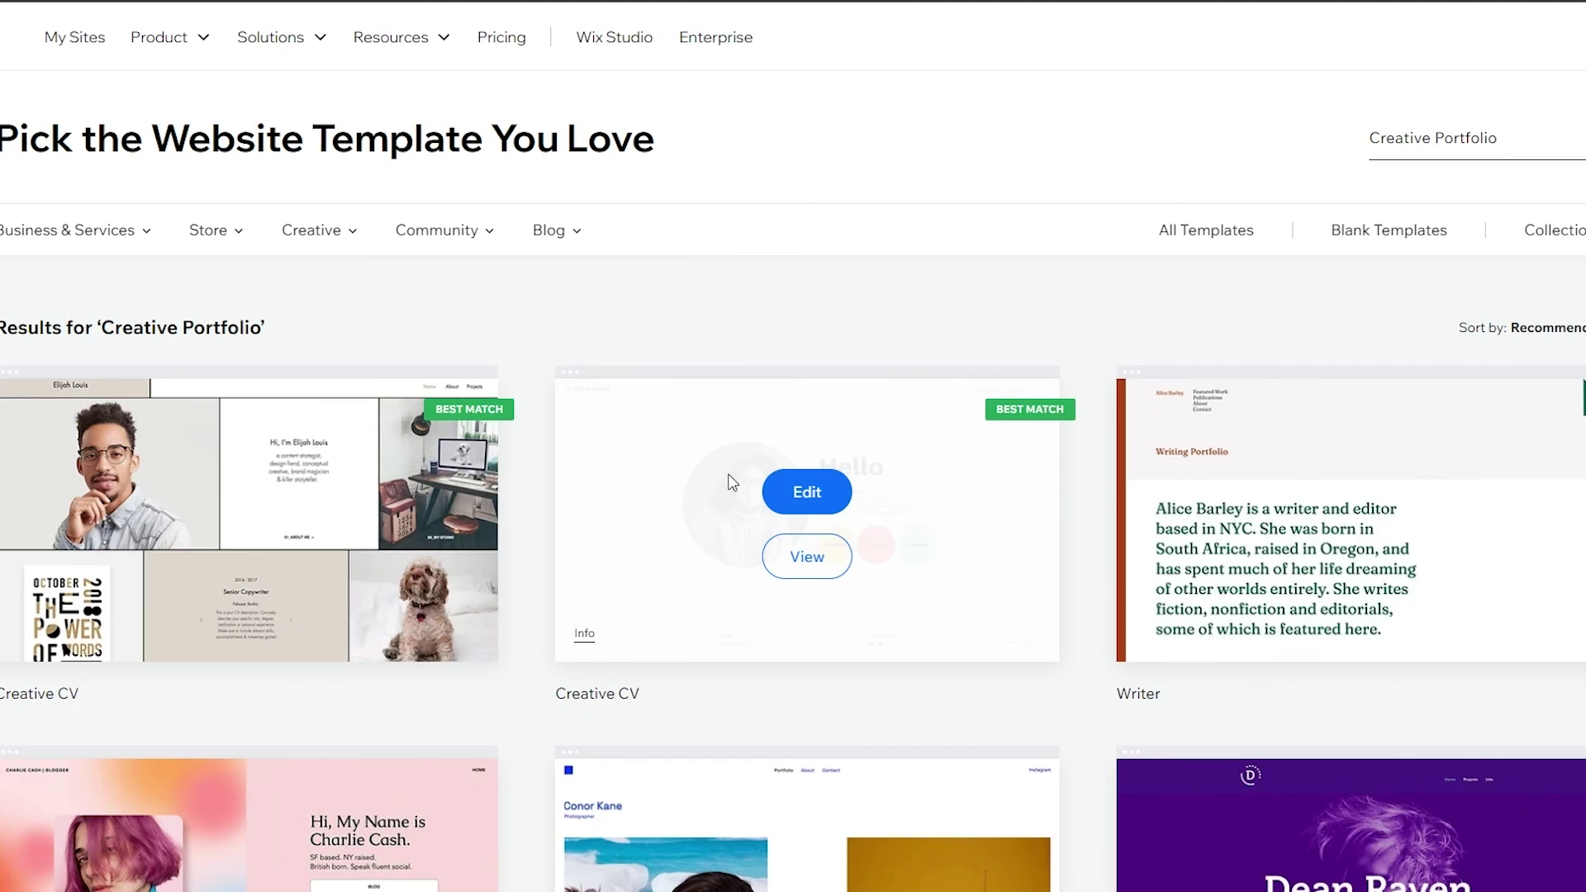
Step: Find the Creative CV template in the Creative Portfolio results and preview it
{"action": "scroll", "coordinate": [1094, 343], "scroll_direction": "down", "scroll_amount": 15}
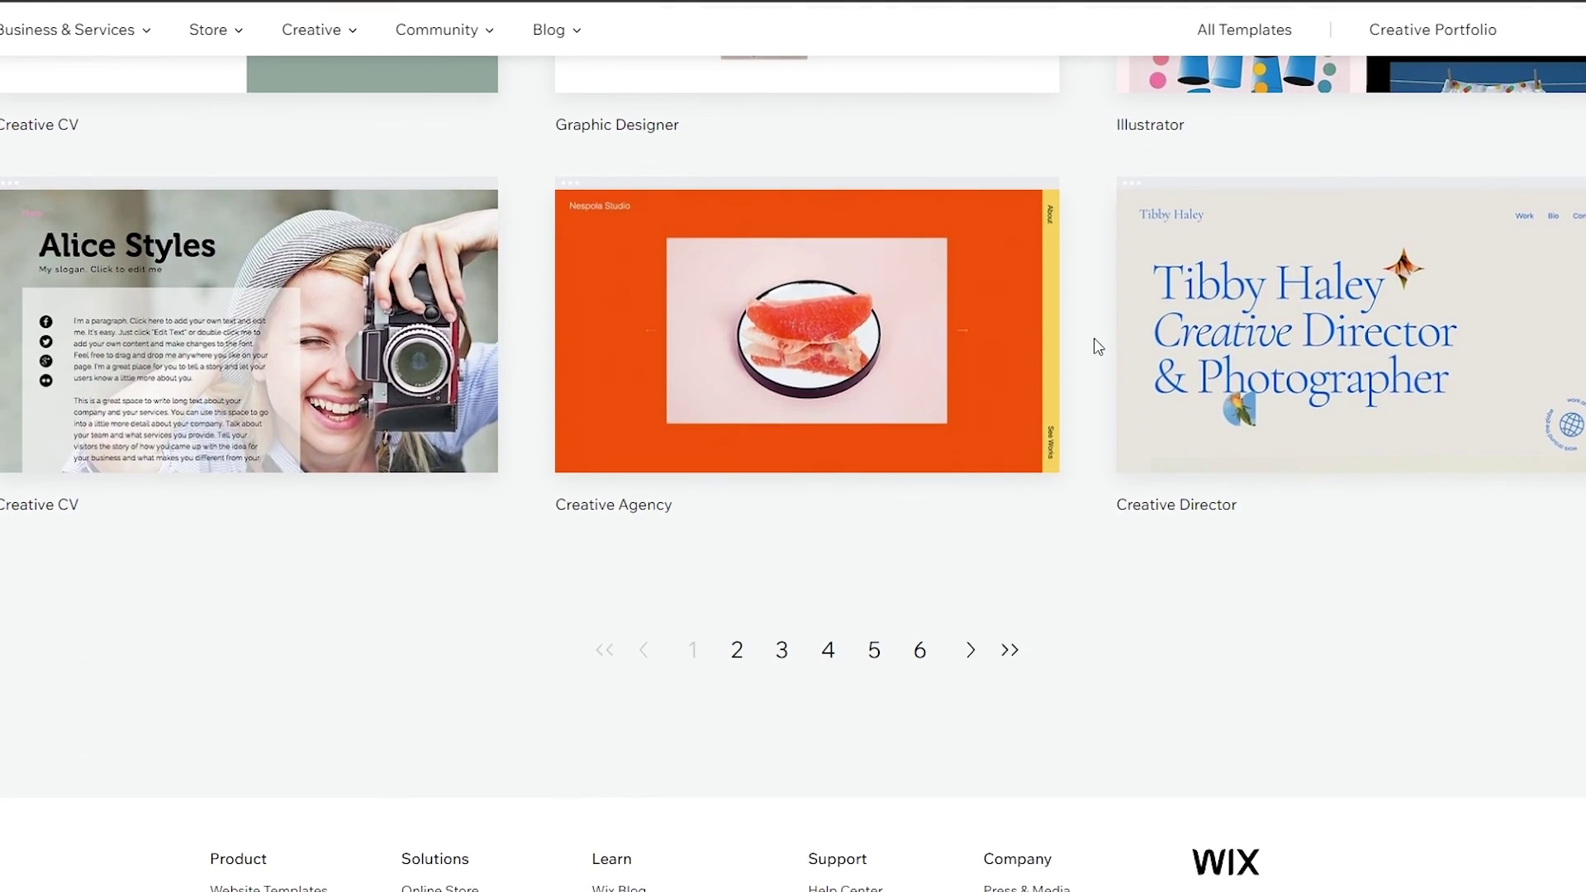
{"action": "scroll", "coordinate": [1097, 345], "scroll_direction": "up", "scroll_amount": 8}
{"action": "scroll", "coordinate": [1097, 345], "scroll_direction": "up", "scroll_amount": 3}
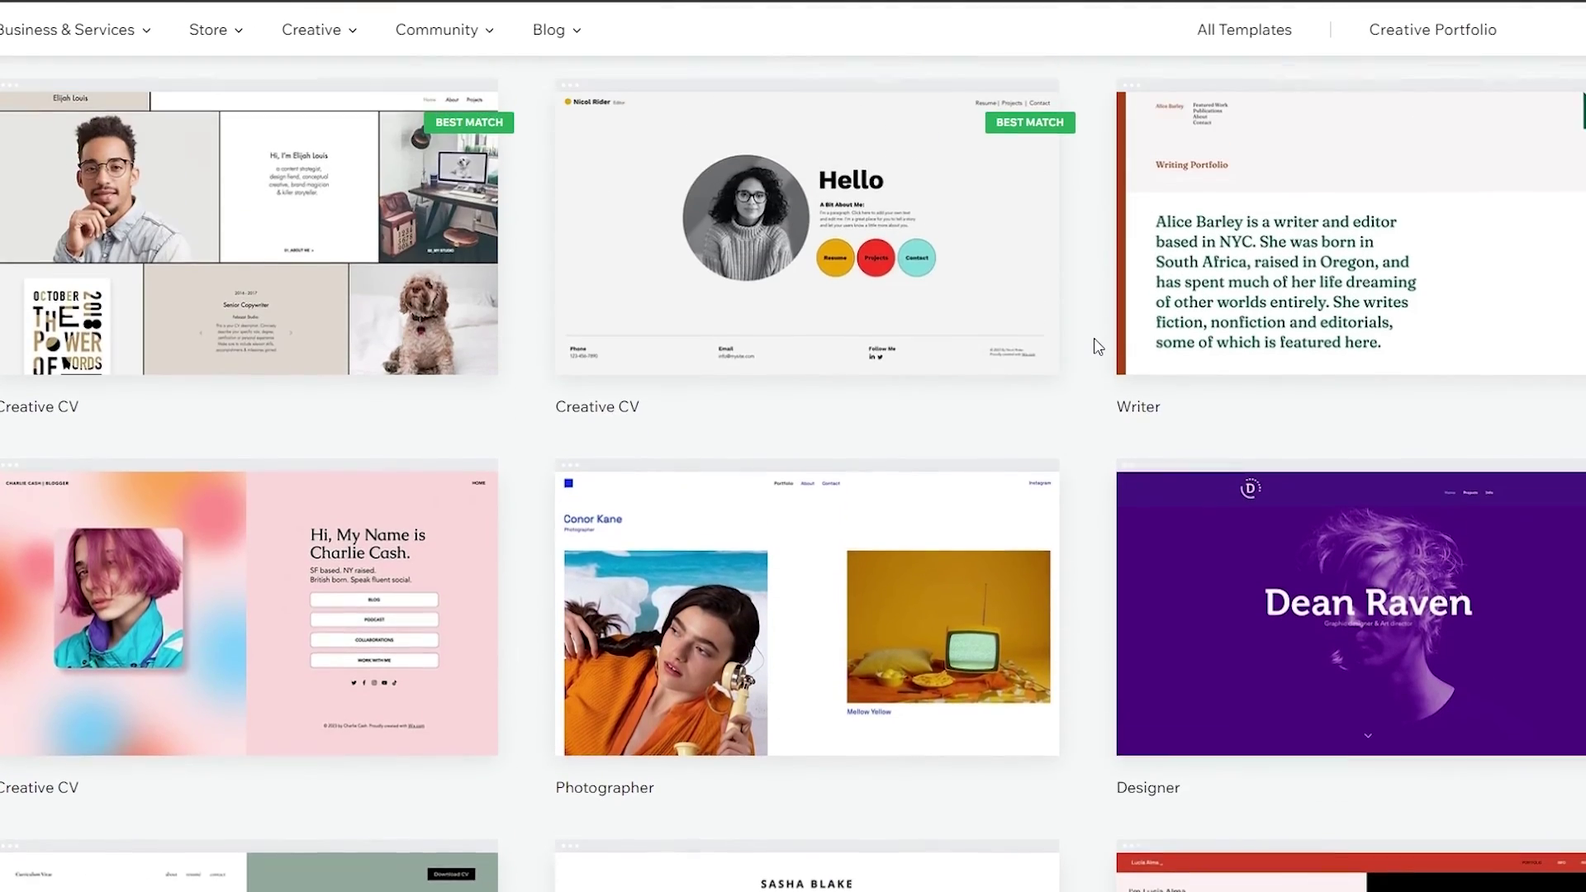
{"action": "mouse_move", "coordinate": [895, 330]}
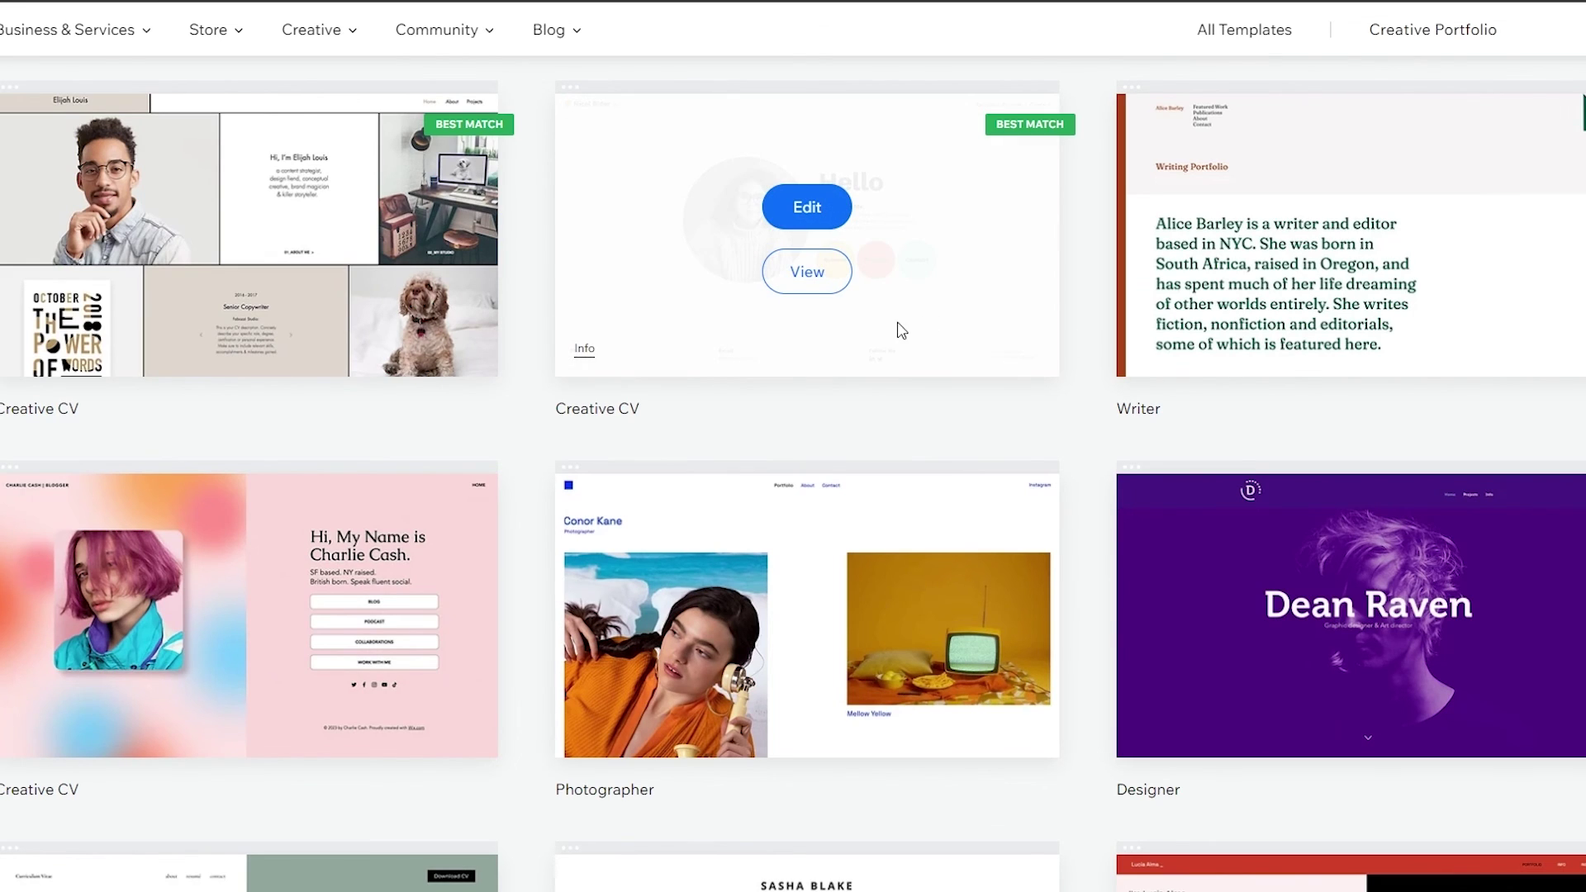
{"action": "left_click", "coordinate": [811, 285]}
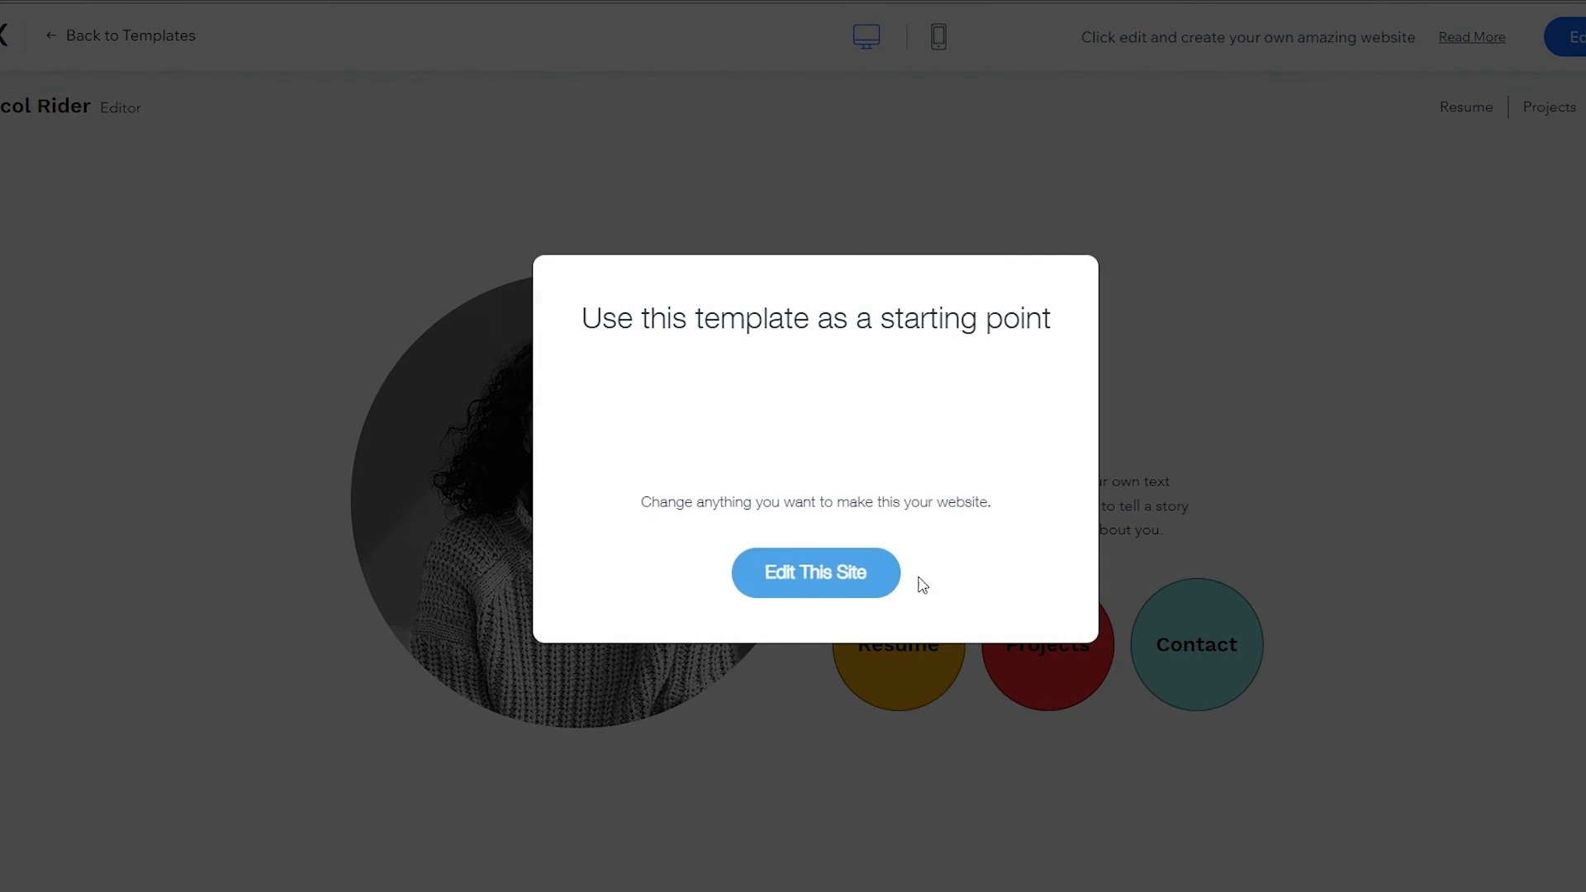
Step: Dismiss the starting-point prompt and look over the Creative CV Hello page and its sections
{"action": "left_click", "coordinate": [392, 403]}
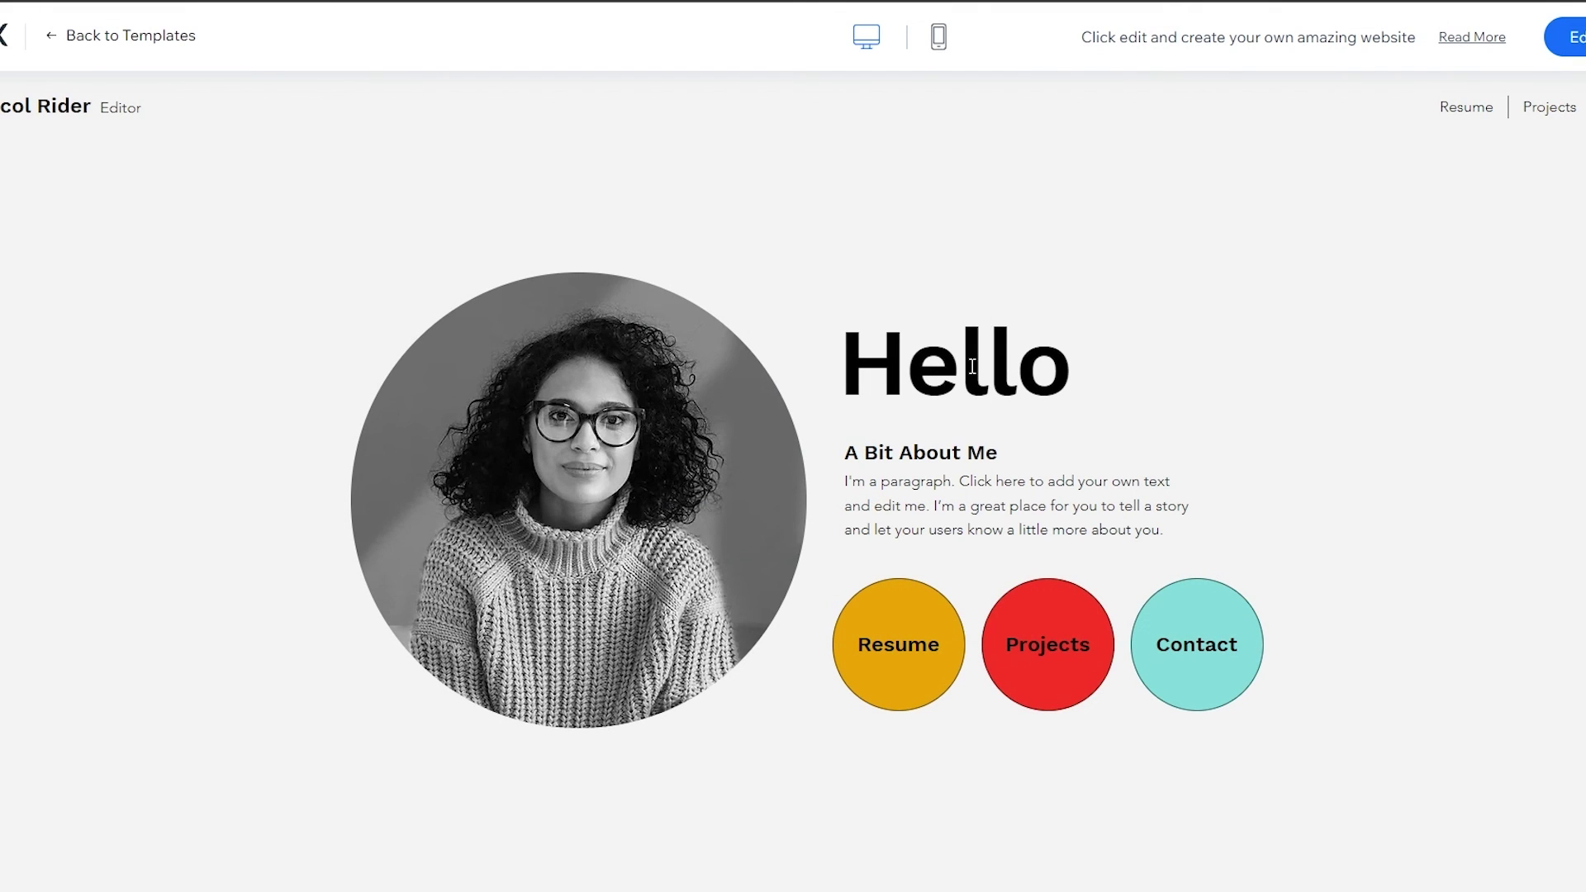
{"action": "left_click_drag", "start_coordinate": [869, 459], "coordinate": [1183, 507]}
{"action": "left_click", "coordinate": [1237, 537]}
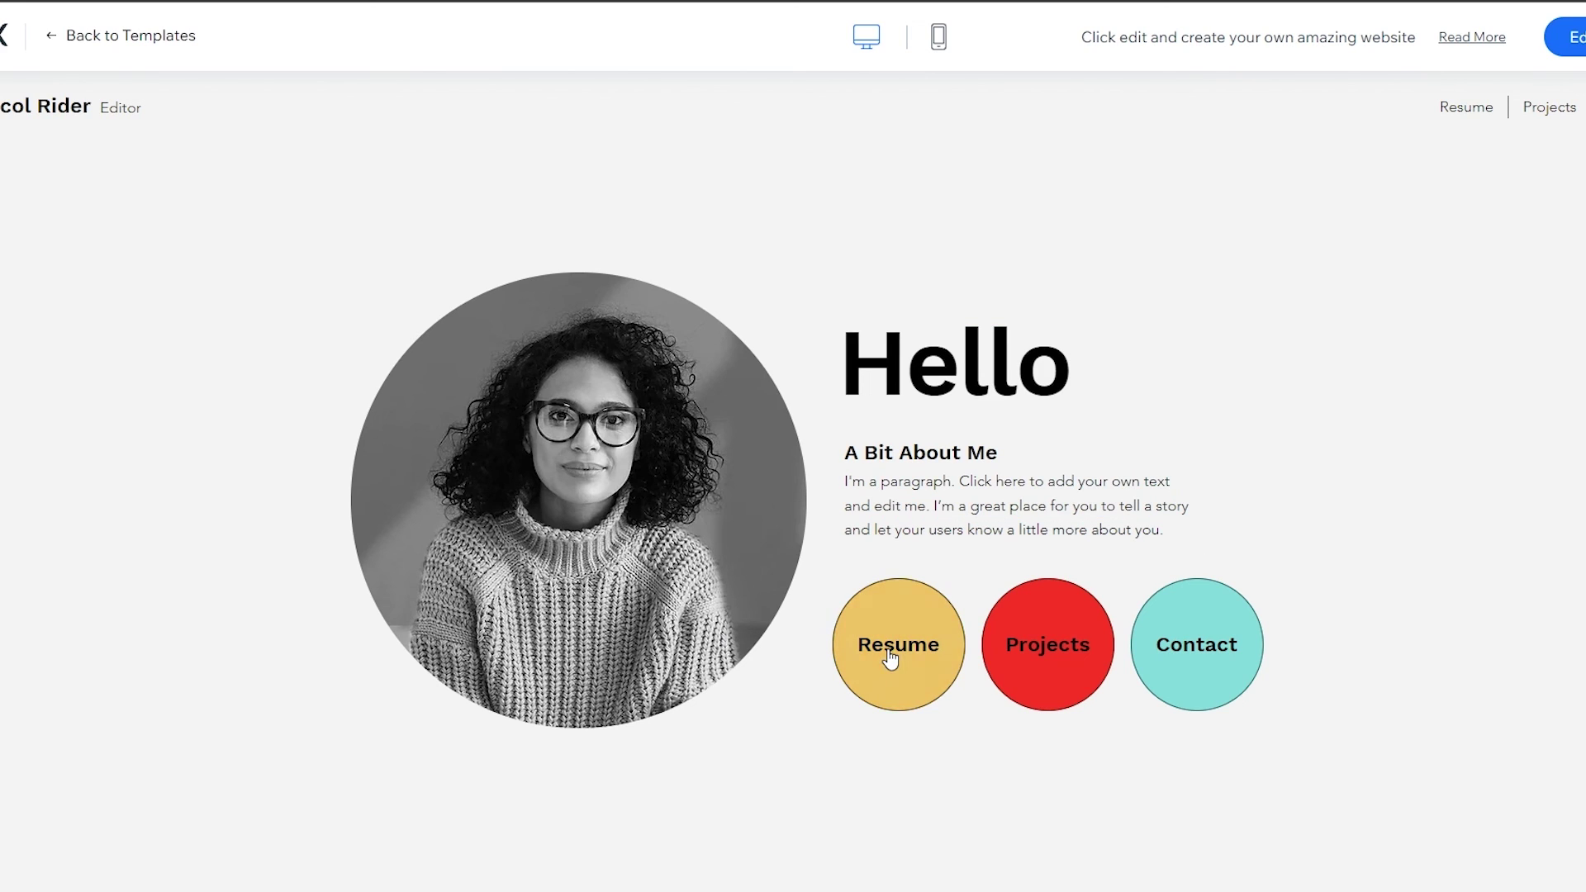
{"action": "scroll", "coordinate": [1215, 645], "scroll_direction": "down", "scroll_amount": 2}
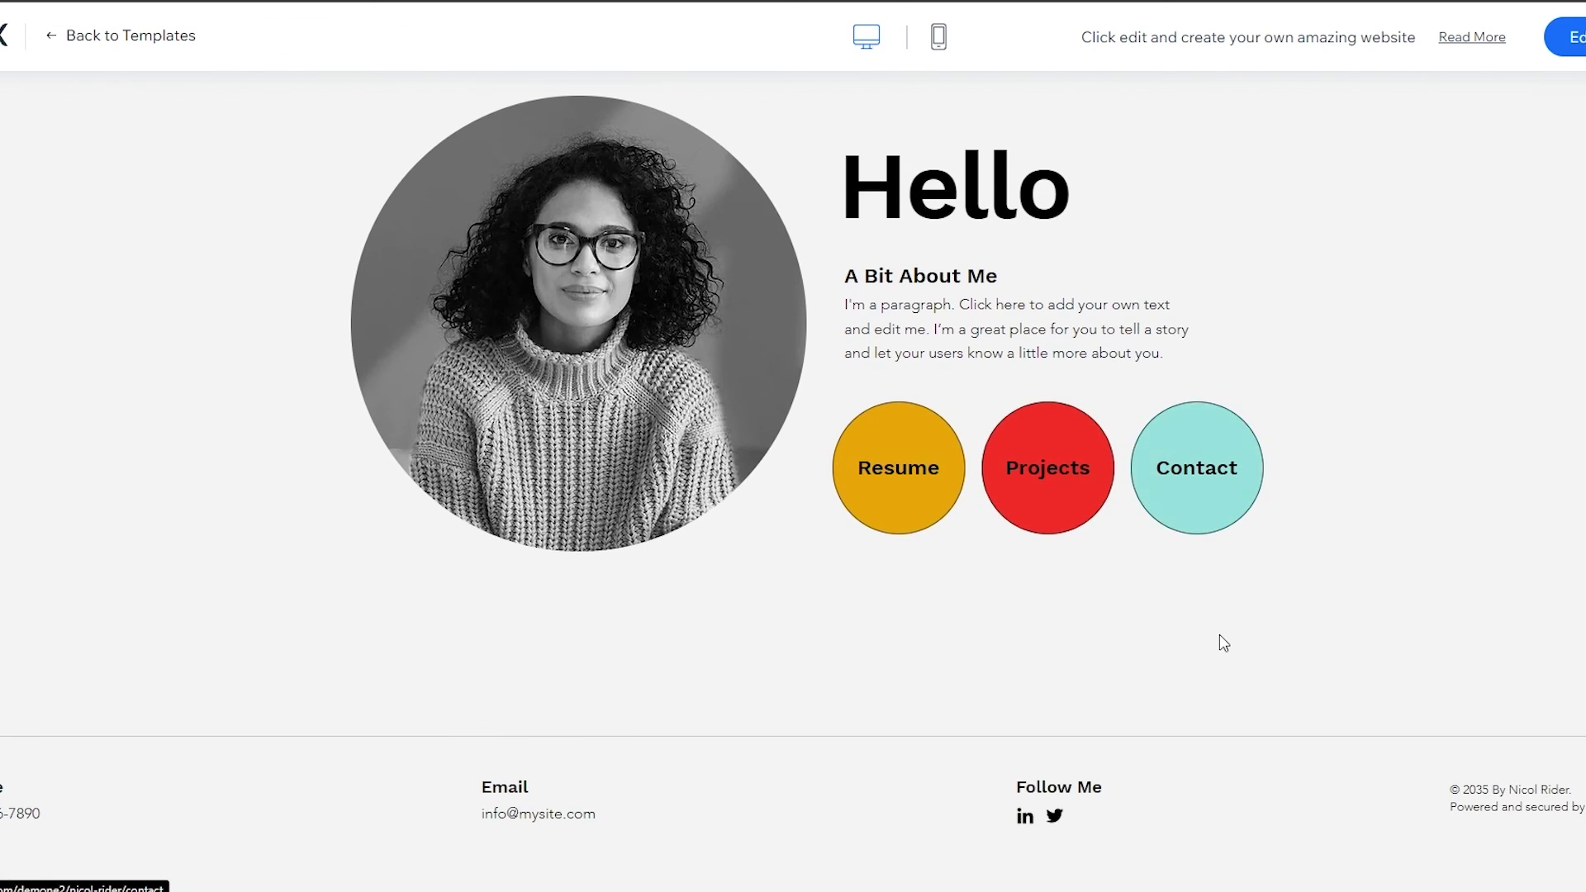
{"action": "scroll", "coordinate": [1229, 631], "scroll_direction": "up", "scroll_amount": 2}
{"action": "scroll", "coordinate": [1227, 628], "scroll_direction": "down", "scroll_amount": 1}
{"action": "scroll", "coordinate": [1222, 636], "scroll_direction": "up", "scroll_amount": 1}
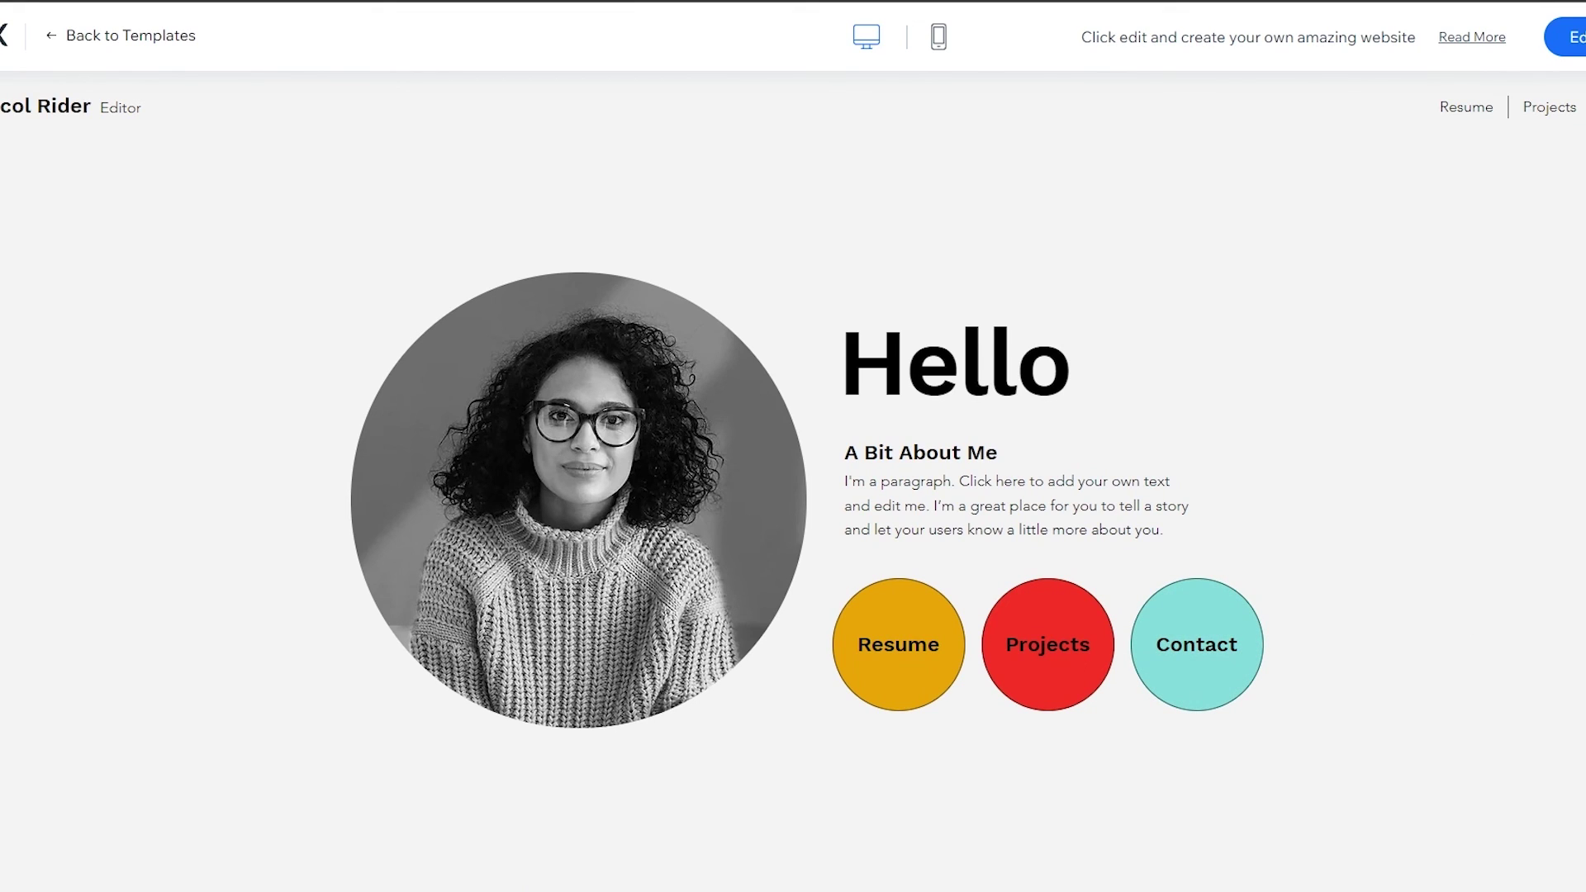
{"action": "scroll", "coordinate": [1165, 486], "scroll_direction": "down", "scroll_amount": 1}
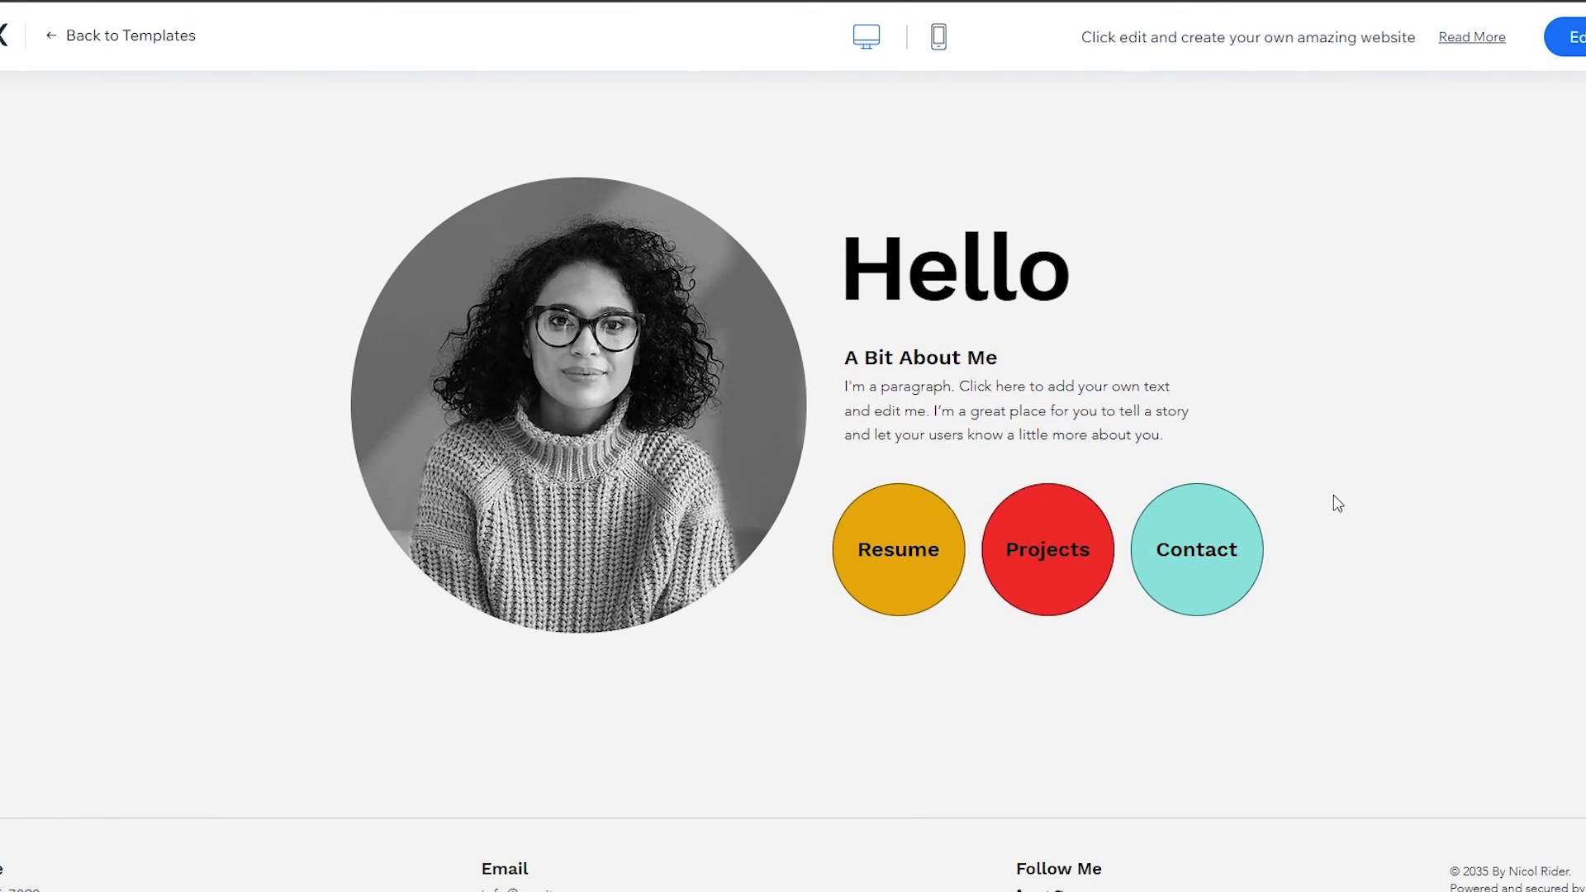